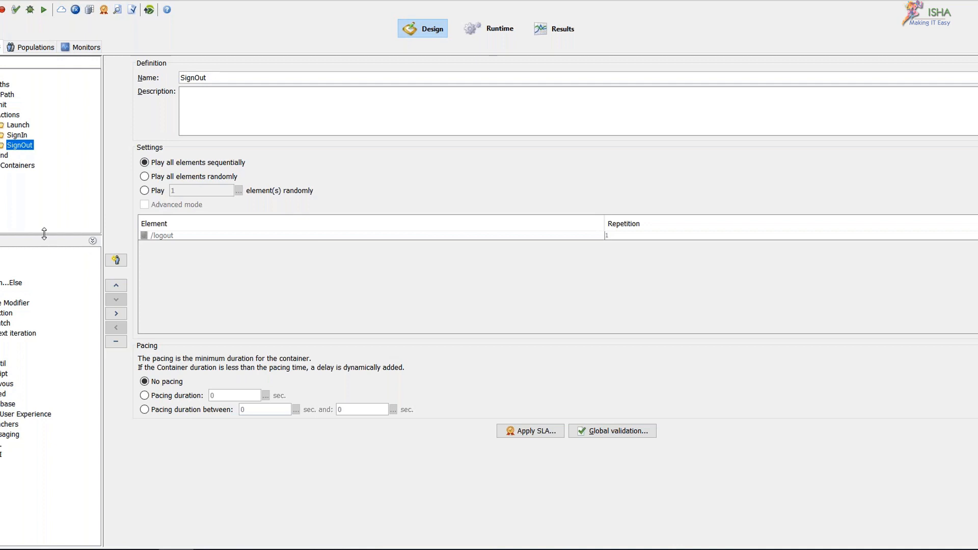
Step: Examine the recorded user path's server list and runtime parameters, and the settings of its Init, Actions and End containers
left_click_drag(44, 234, 41, 266)
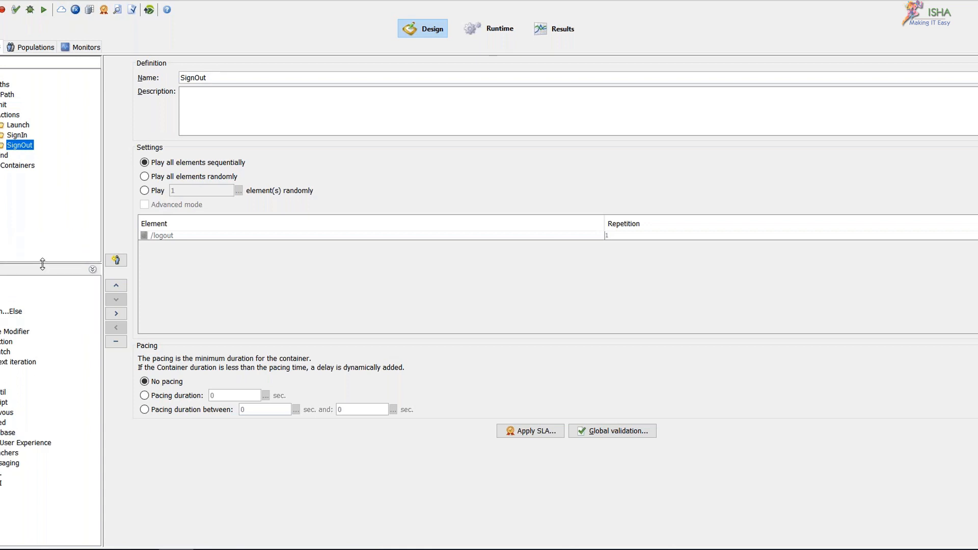
left_click(3, 84)
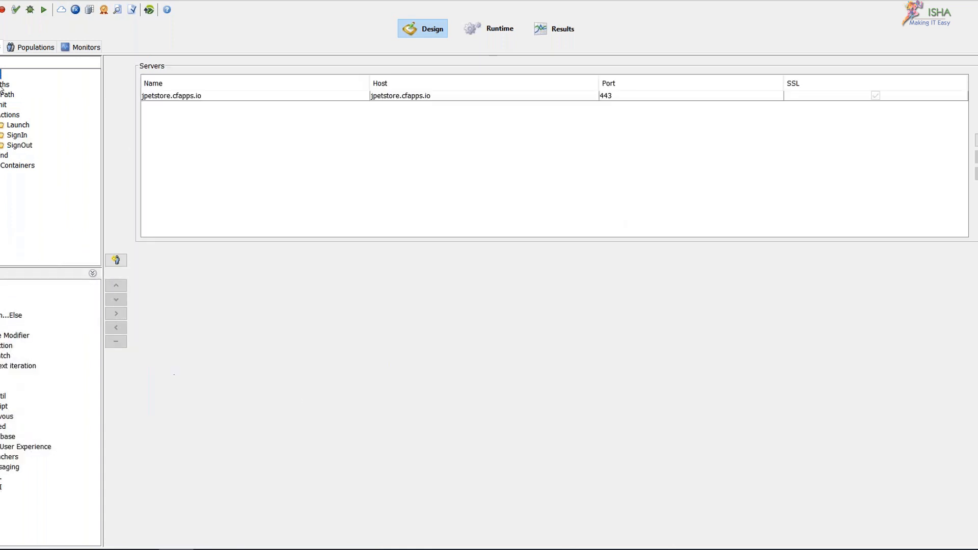
left_click(5, 96)
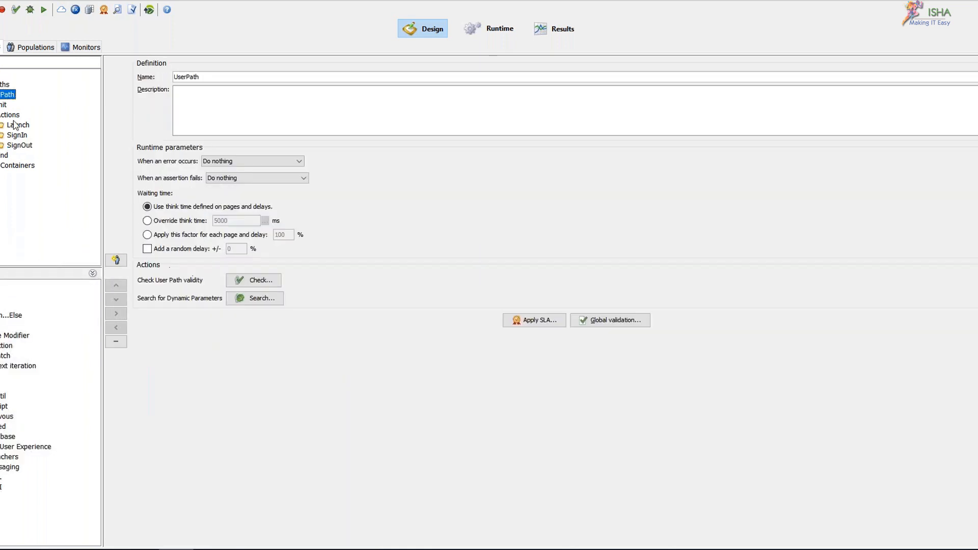
left_click(4, 155)
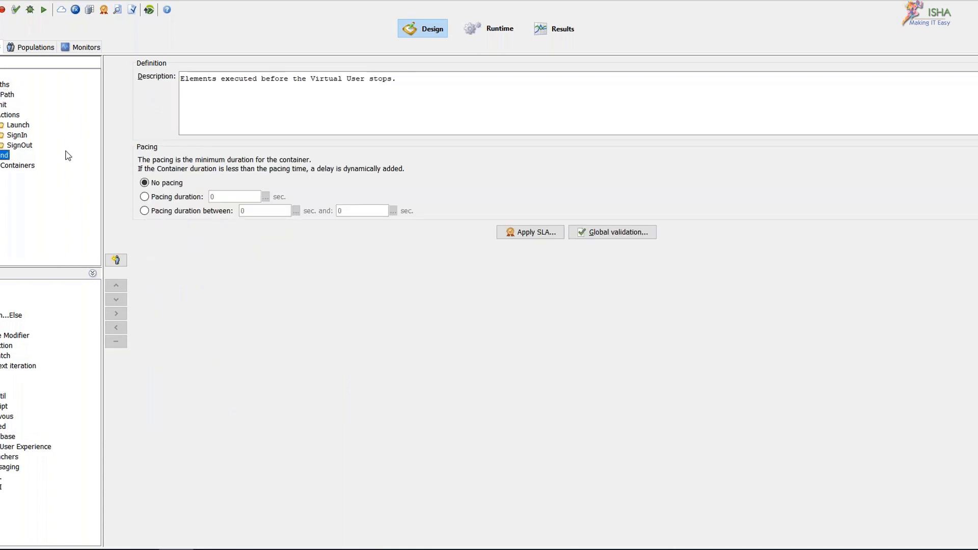
left_click(3, 105)
left_click(15, 116)
left_click(4, 155)
Step: Examine the Launch transaction's /catalog page and the individual image and resource requests recorded beneath it
double_click(19, 126)
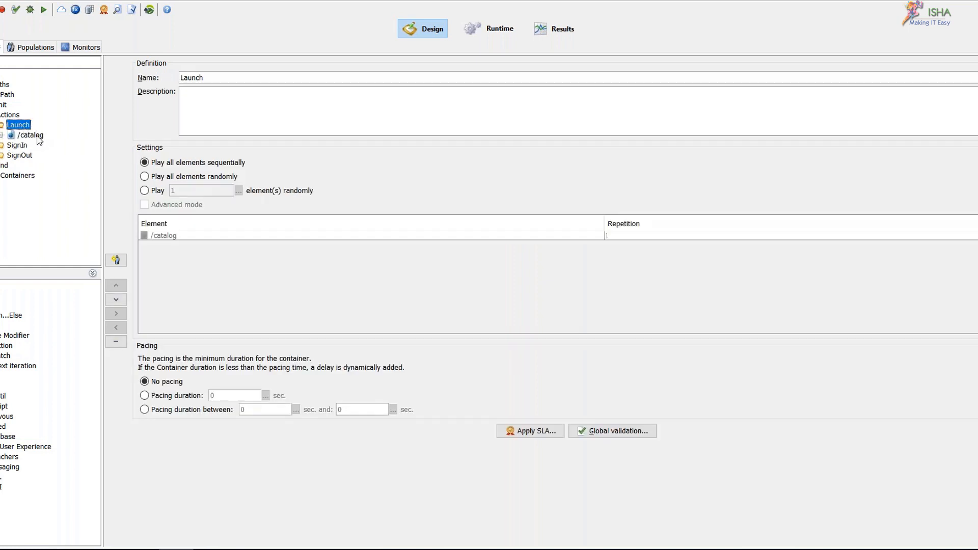
left_click(29, 137)
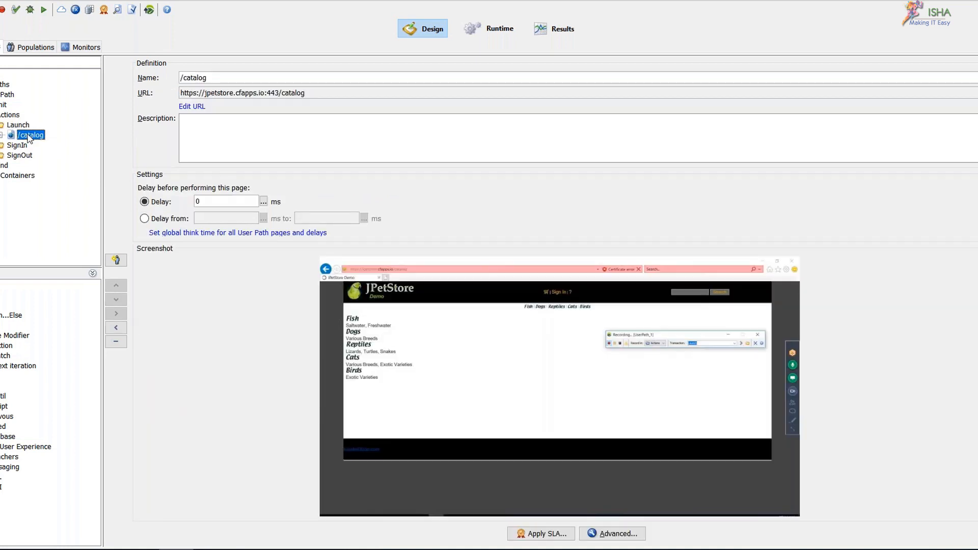
double_click(29, 135)
left_click(49, 118)
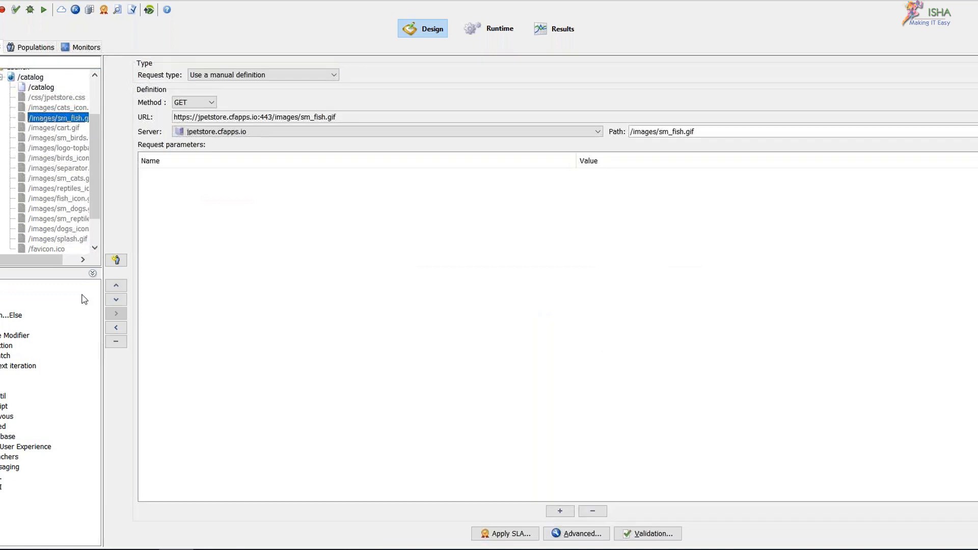
left_click(92, 273)
left_click(65, 228)
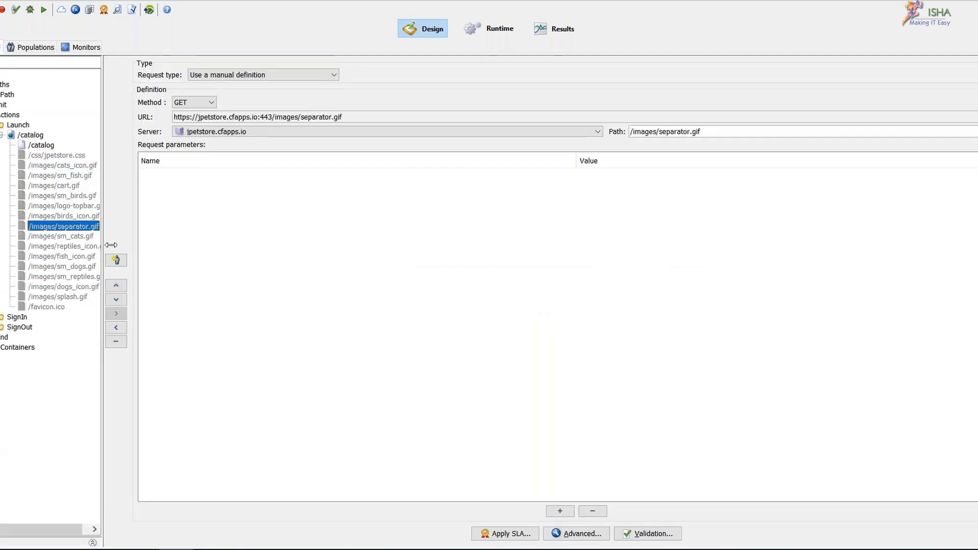
mouse_move(111, 245)
left_mouse_down()
mouse_move(142, 249)
mouse_move(129, 249)
left_mouse_up()
left_click(2, 135)
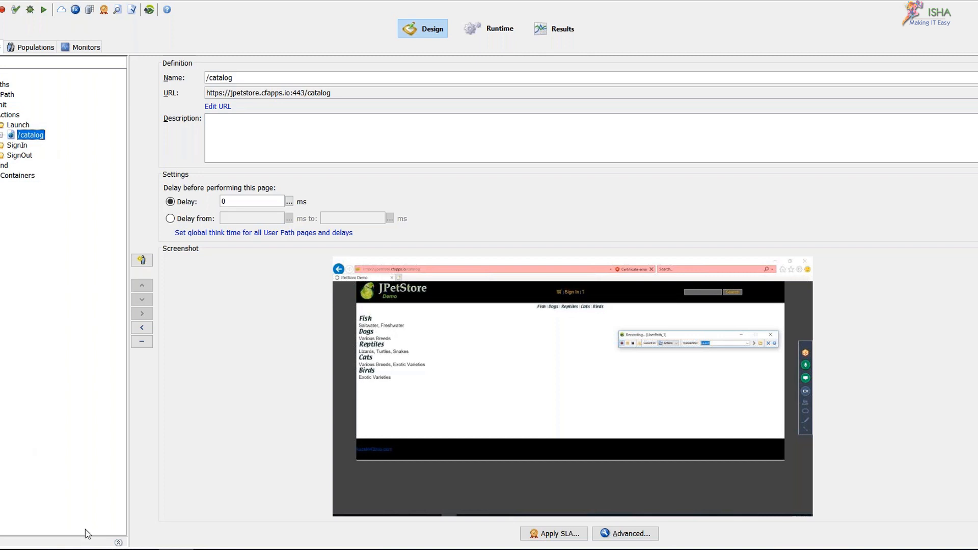
left_click(118, 542)
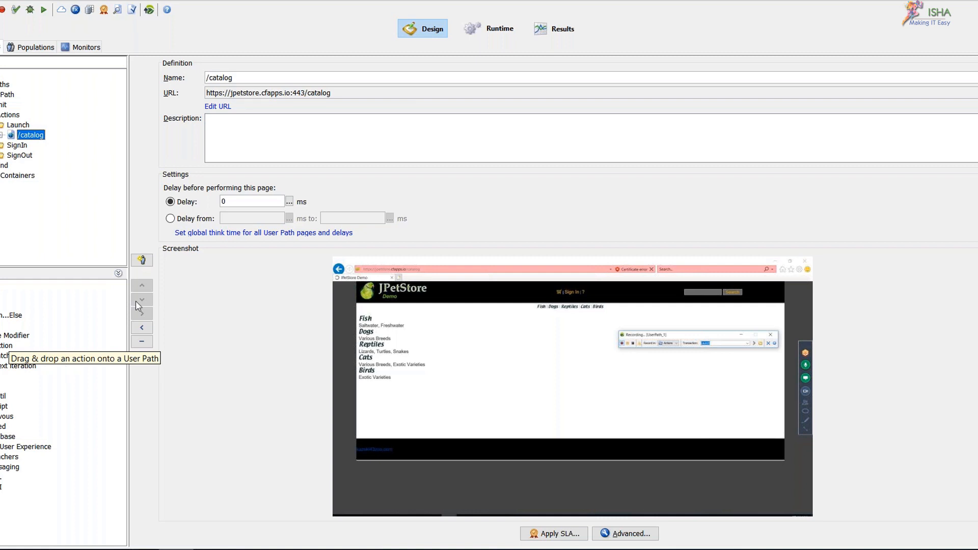
Step: Review the Populations and Monitors design sections and the runtime overview, graphs, errors, alerts and users
left_click(36, 48)
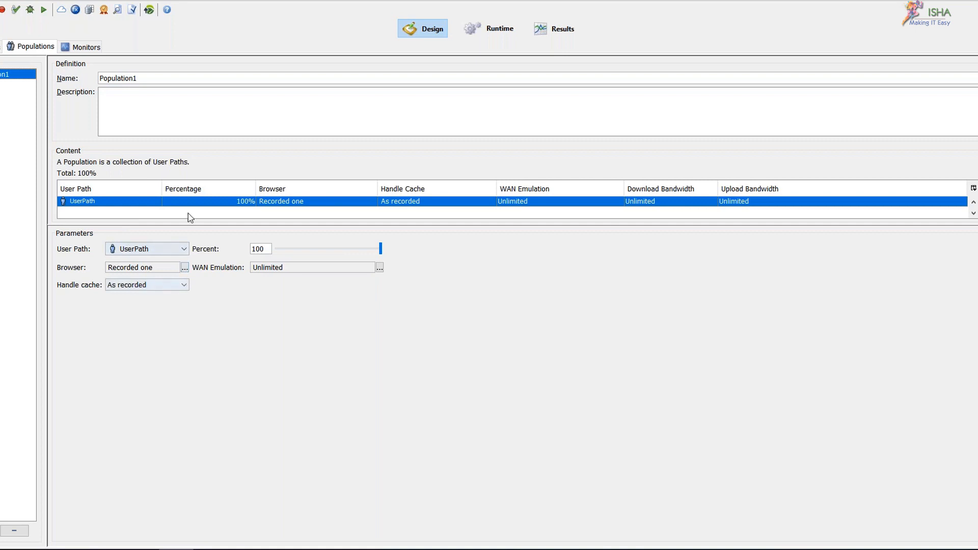
left_click(83, 48)
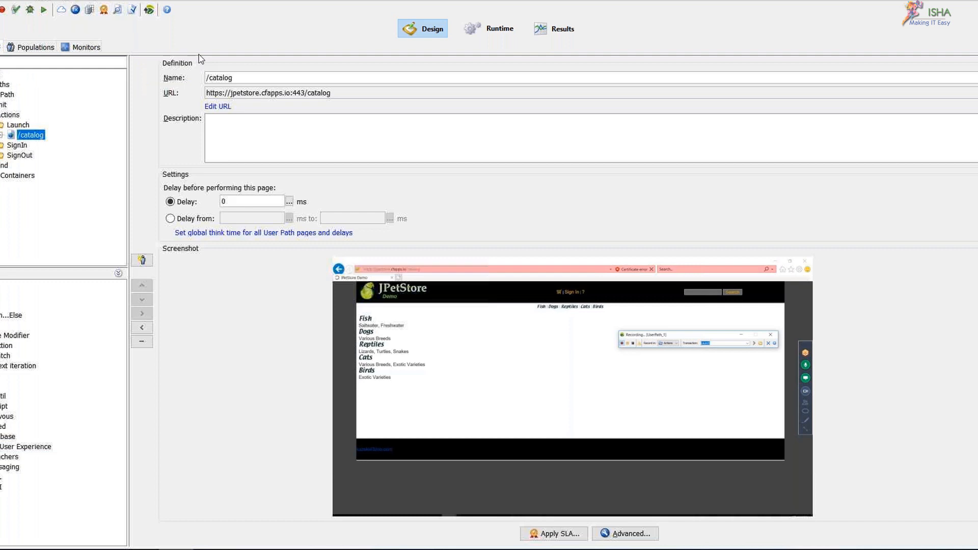
left_click(496, 32)
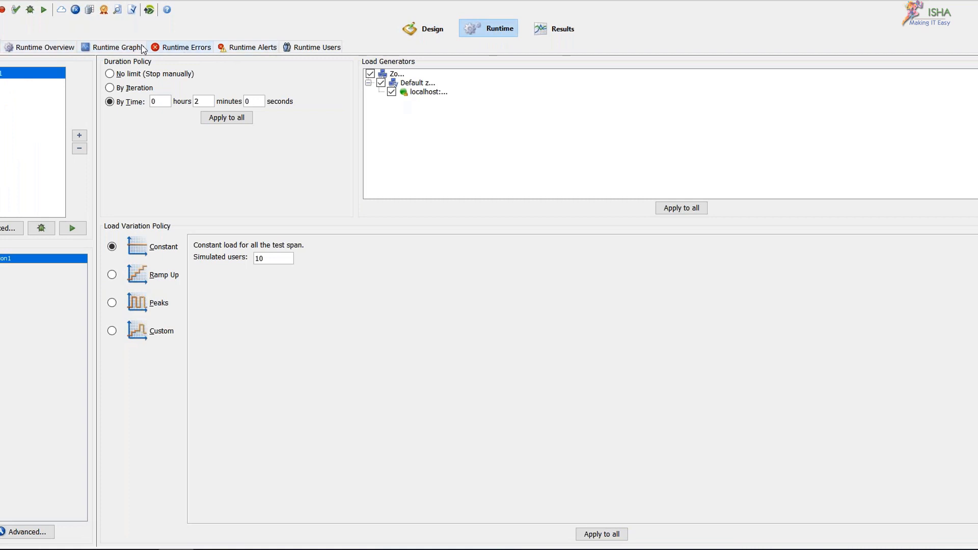
left_click(117, 47)
left_click(182, 47)
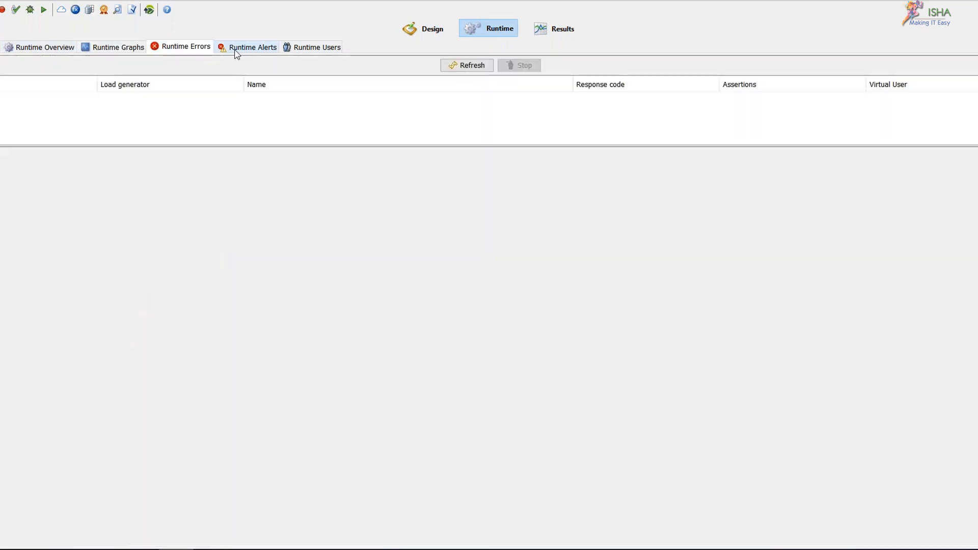
left_click(237, 49)
left_click(315, 47)
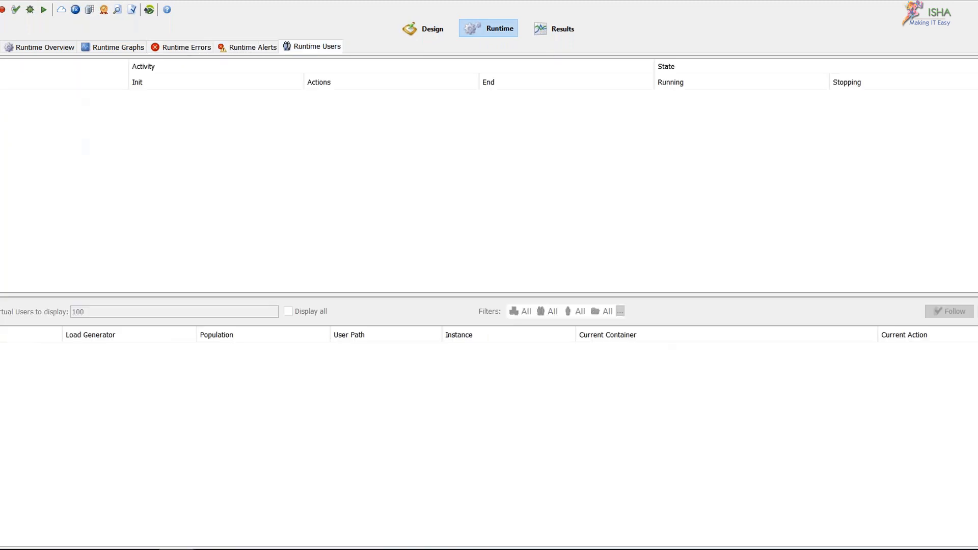
left_click(45, 47)
Step: Look through the summary and values sections of the test results
left_click(554, 29)
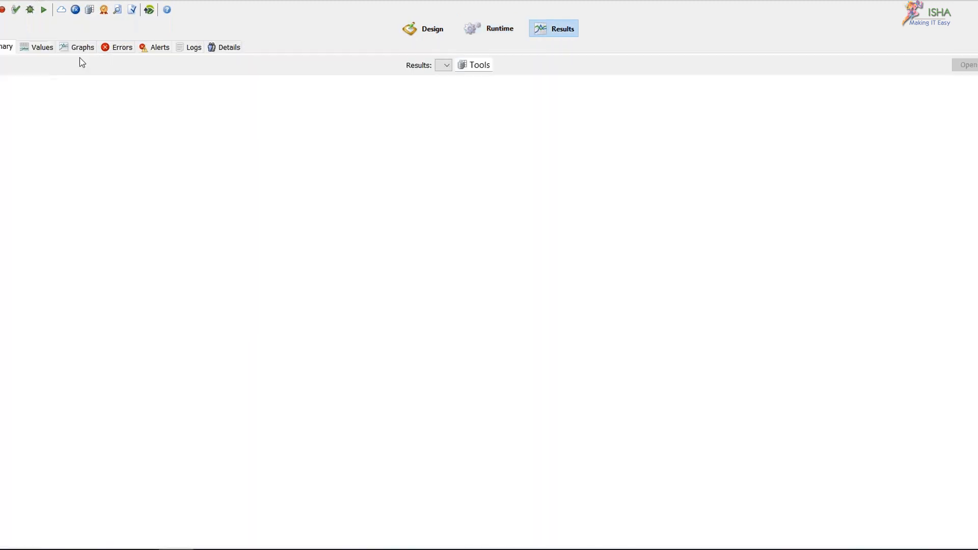
left_click(51, 51)
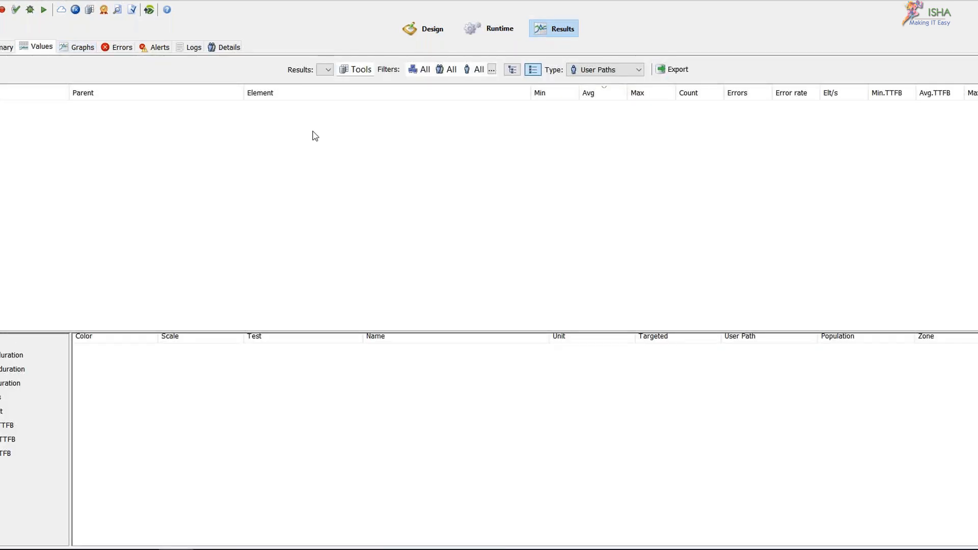
left_click(2, 48)
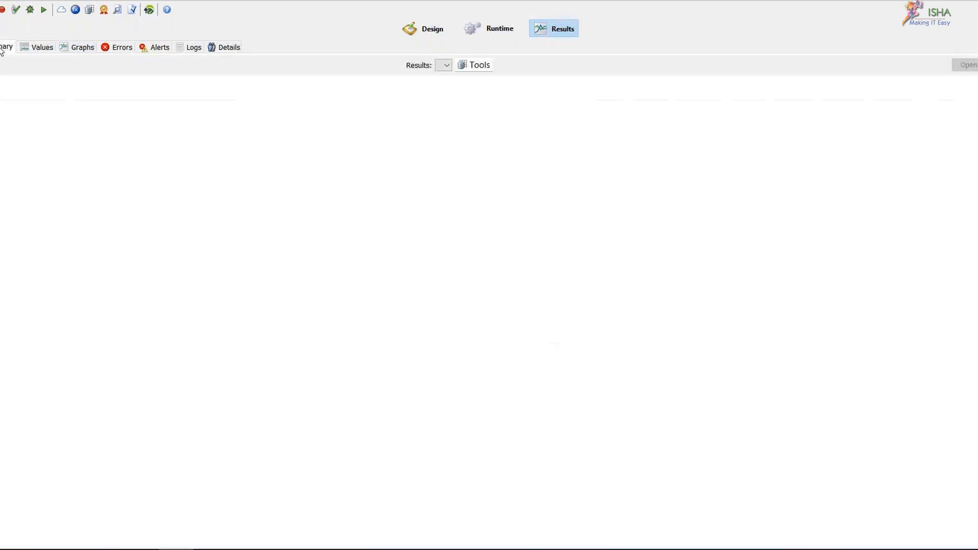
Step: Return to the design view and collapse the Launch, Actions and UserPath nodes in the tree
left_click(433, 34)
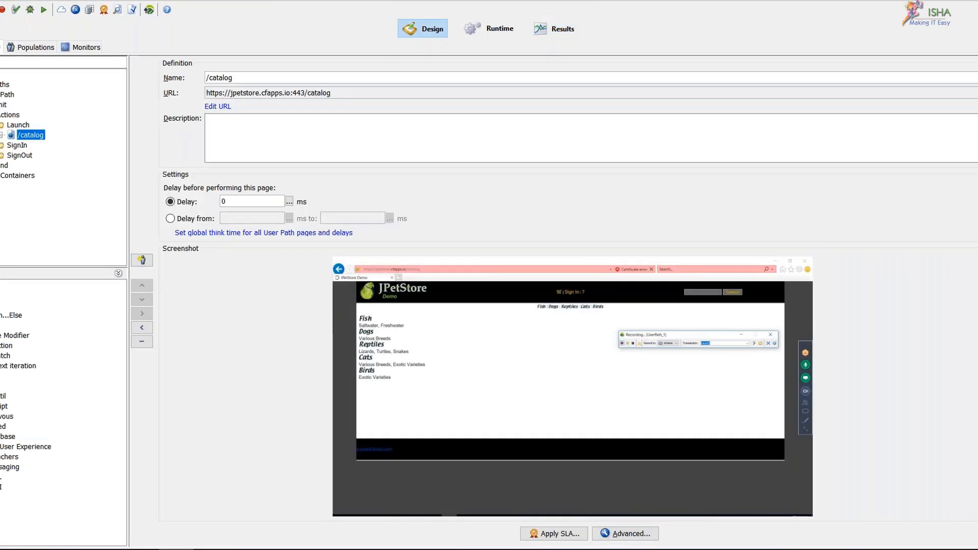
left_click(1, 125)
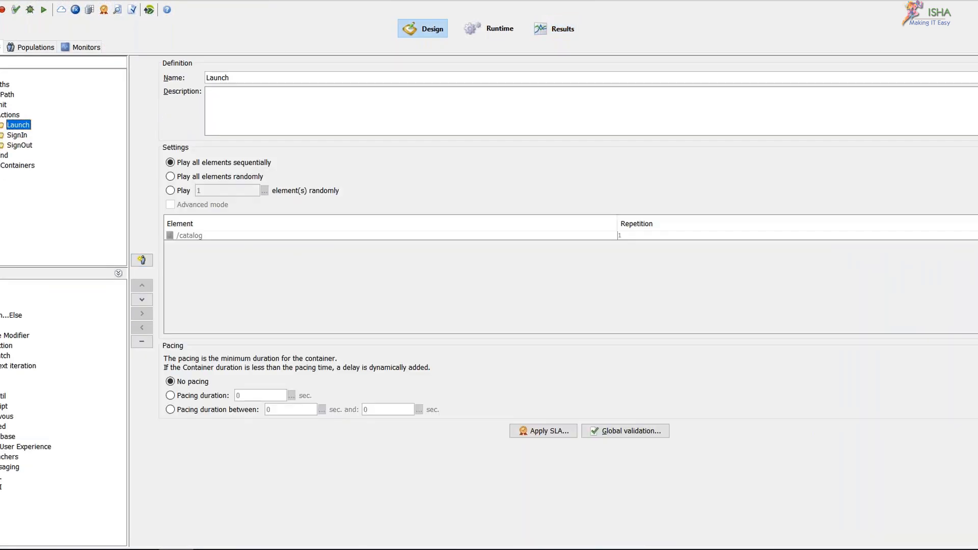
left_click(0, 114)
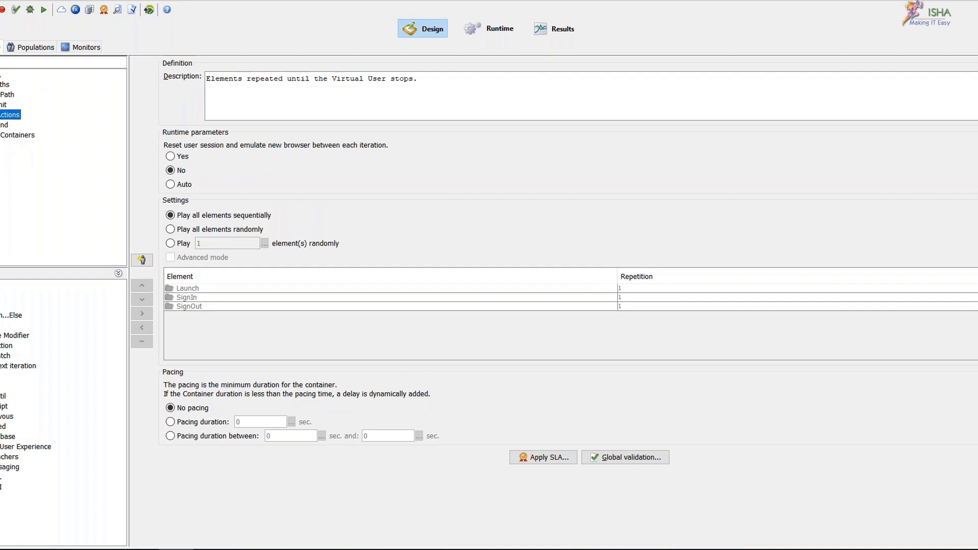
double_click(1, 95)
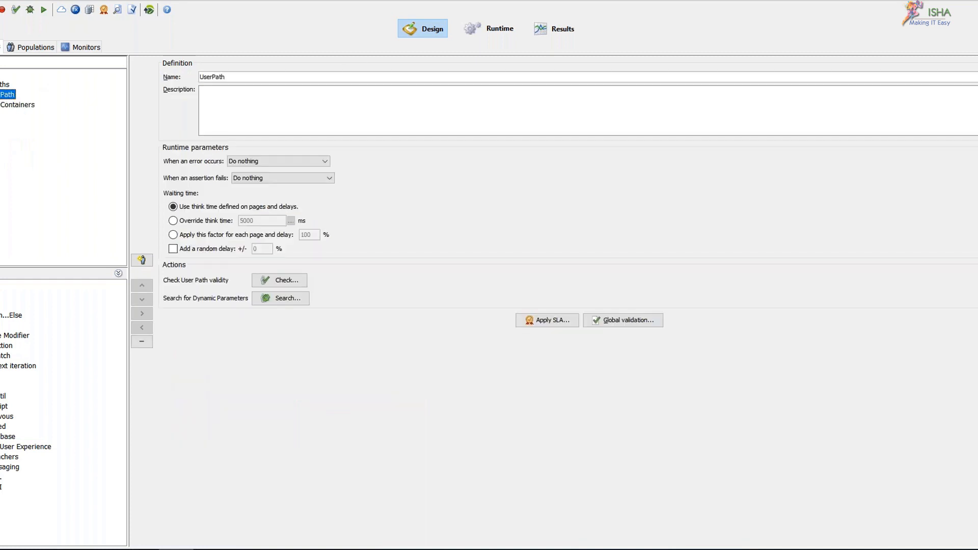
Step: Start recording a new user path UserPath_1 in Actions, with Internet Explorer as client and cookies and cache cleared
left_click(2, 85)
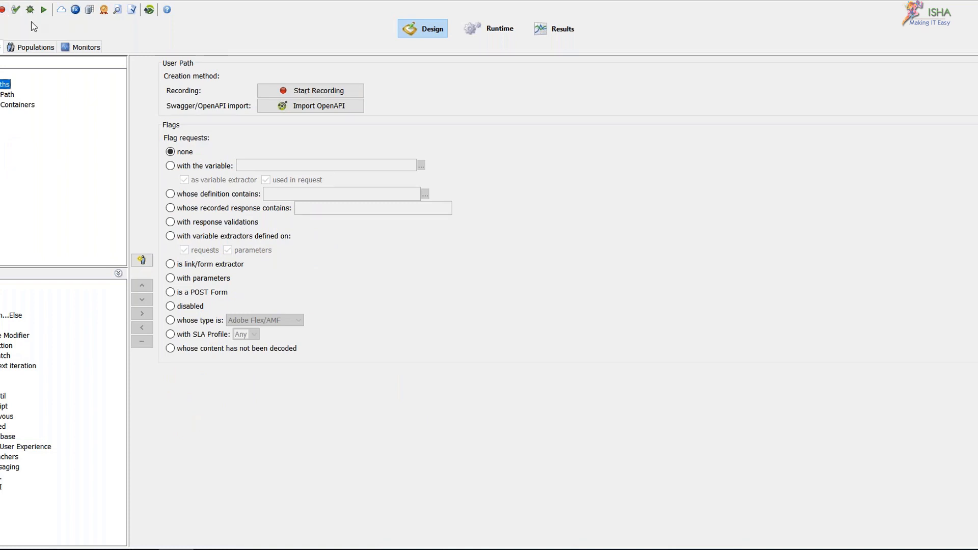
left_click(289, 93)
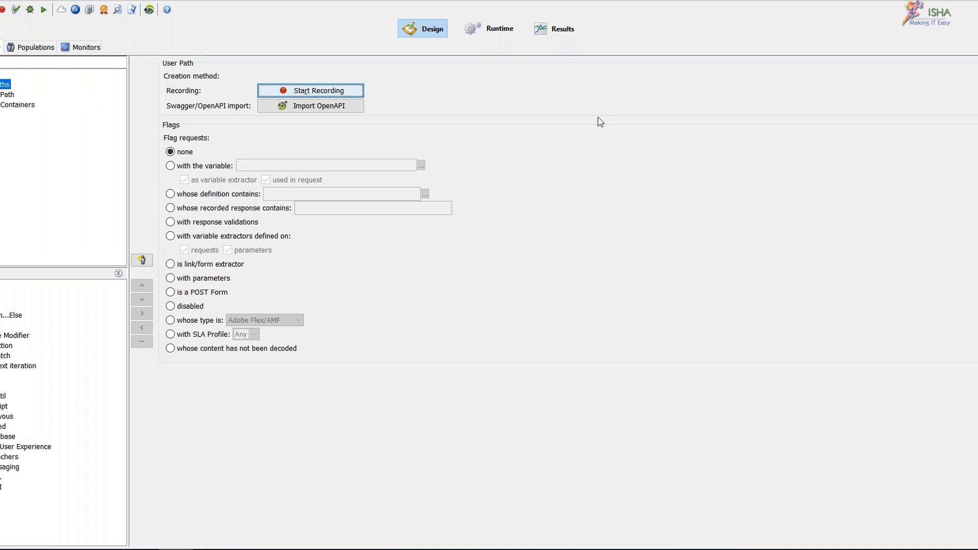
left_click(301, 94)
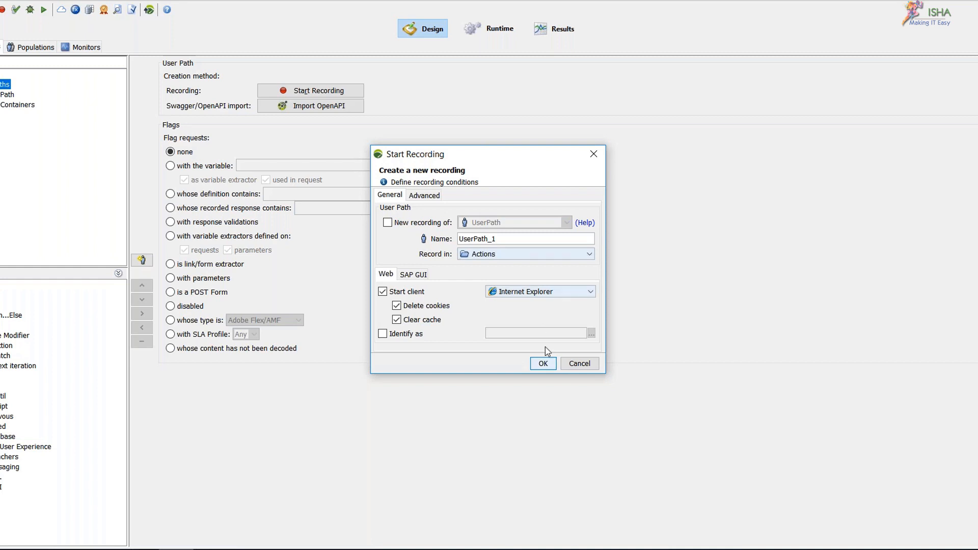
left_click(550, 365)
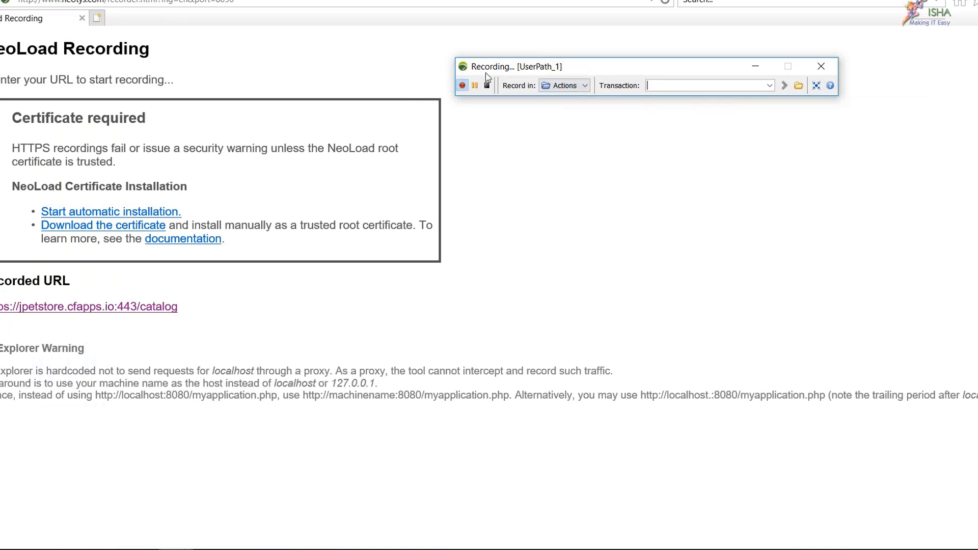
Step: Keep Actions as the recording container and name the current transaction Launch
left_click(570, 86)
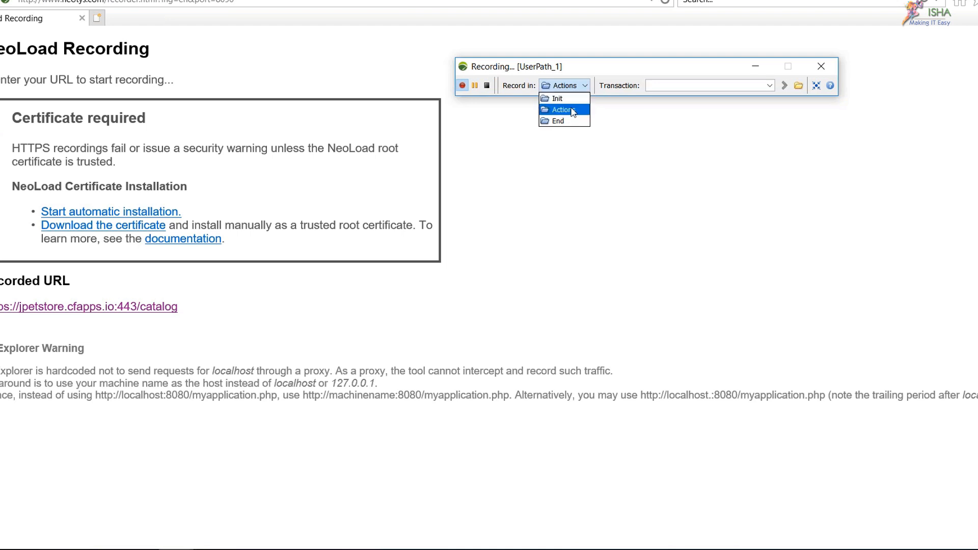
left_click(568, 110)
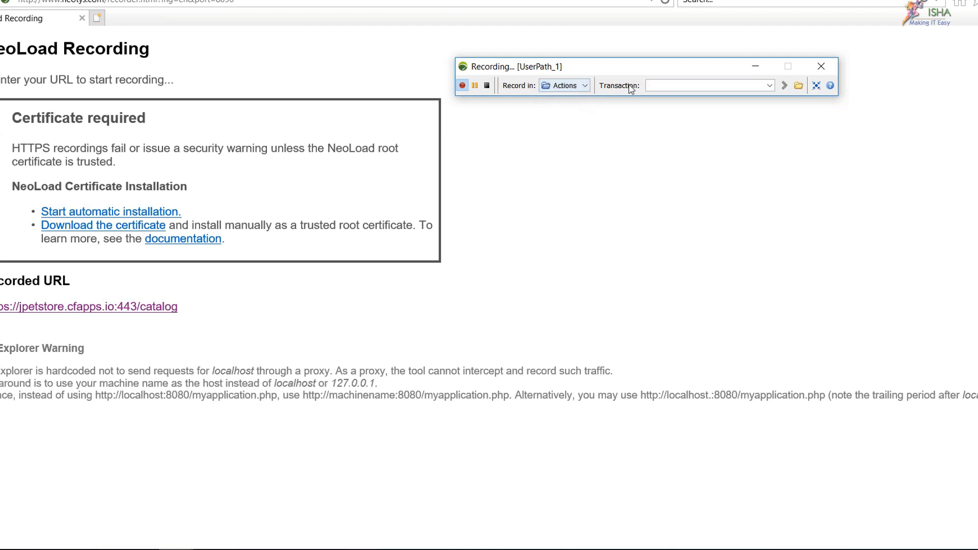
type("Launch")
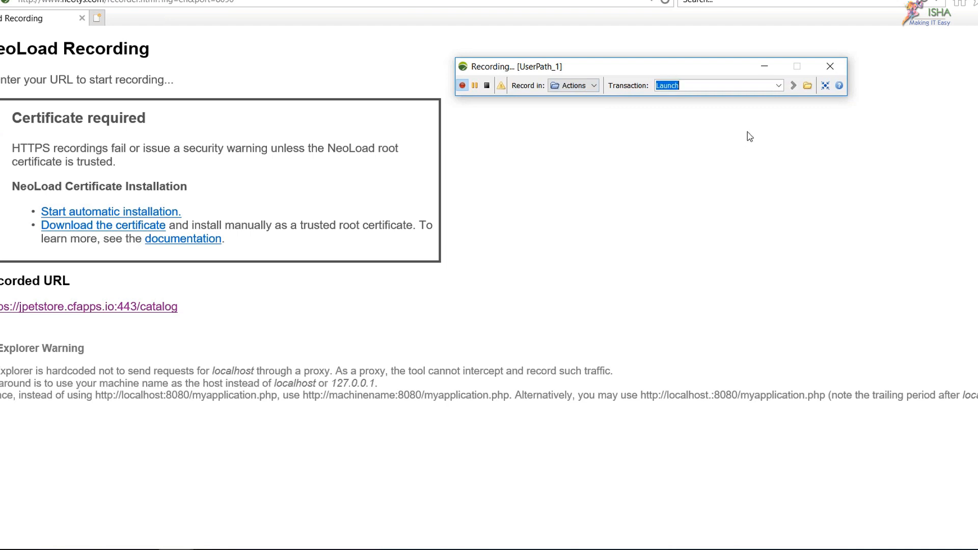
left_click(692, 87)
Step: Open the previously recorded JPetStore catalog URL and continue to the webpage past the untrusted certificate warning
left_click(133, 307)
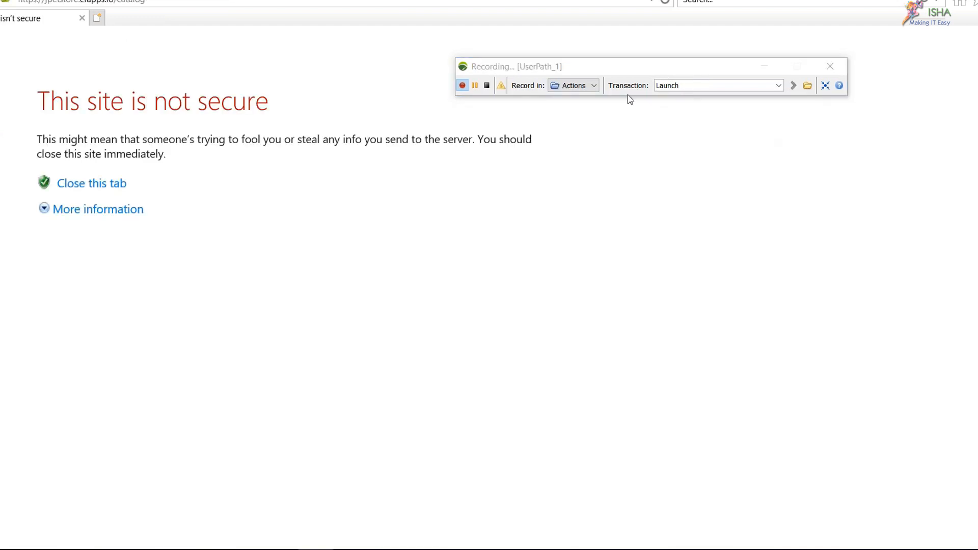
left_click(104, 209)
left_click(218, 307)
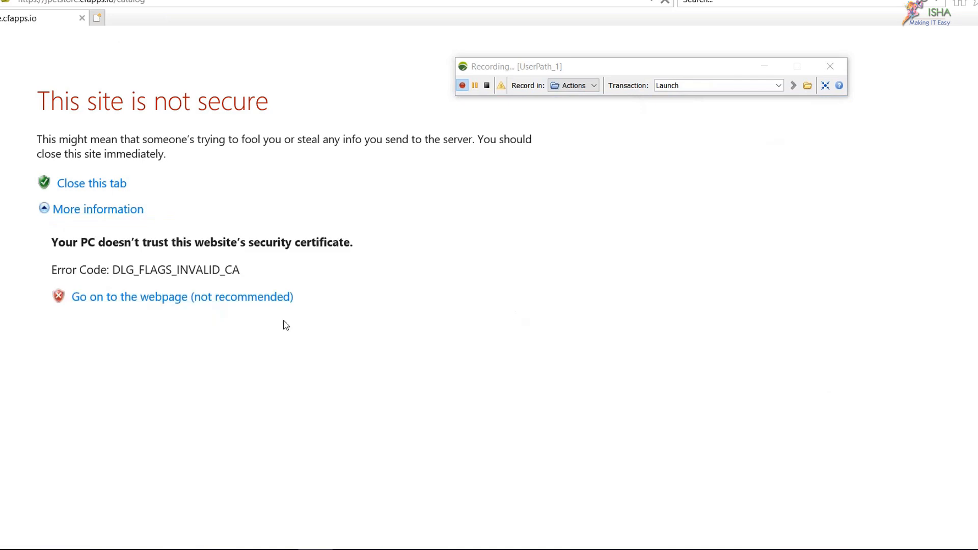
left_click(105, 300)
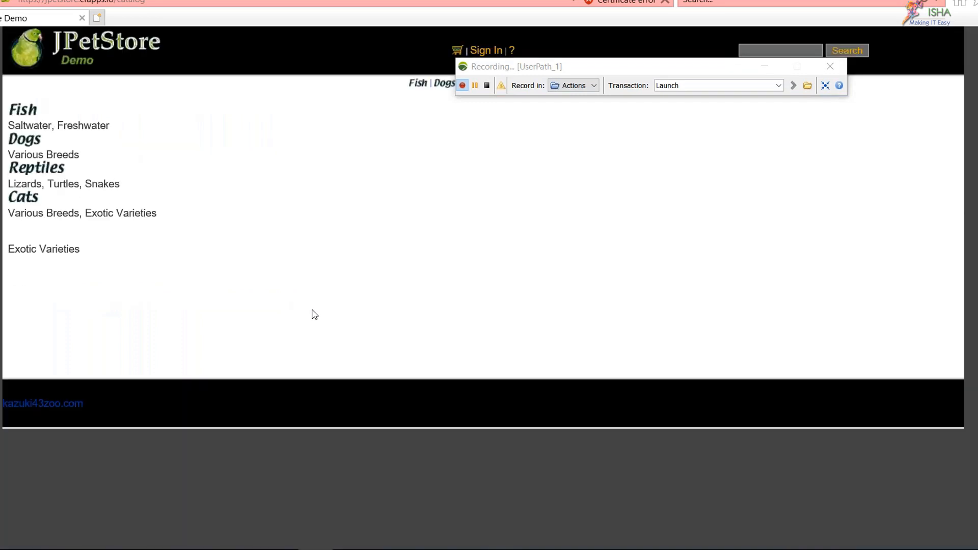
Step: Move the recording bar clear of the site header, name the next transaction SignIn, and open the store's sign-in page
left_click_drag(724, 66, 890, 100)
double_click(881, 118)
type("SignIn")
key("Return")
left_click(489, 50)
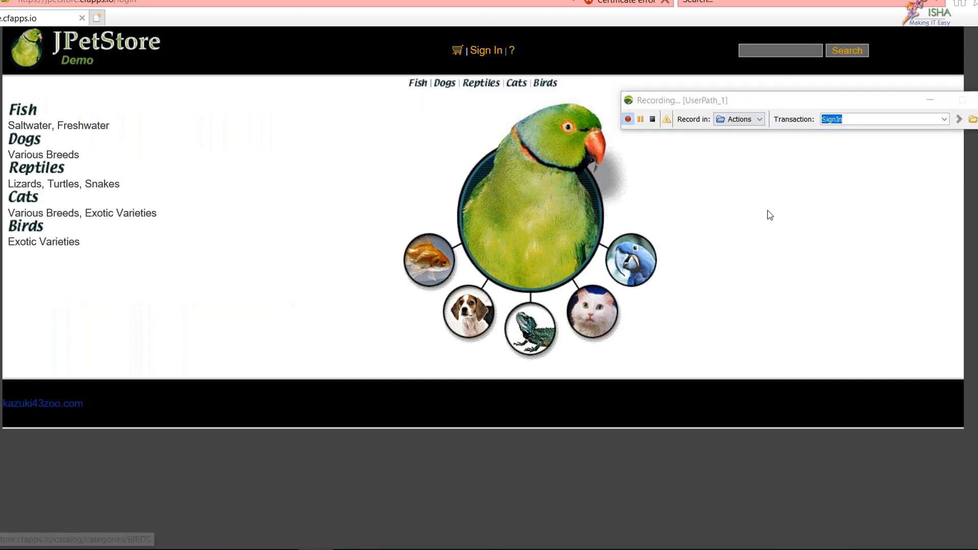
Step: Log in to the store with the account username and password
left_click(499, 153)
type("j2")
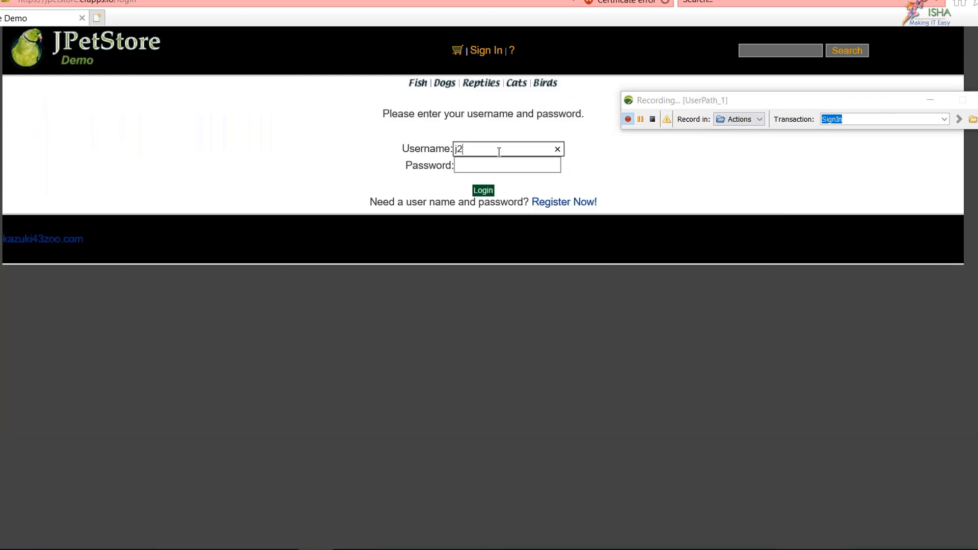
type("ee")
key("Tab")
type("j2ee")
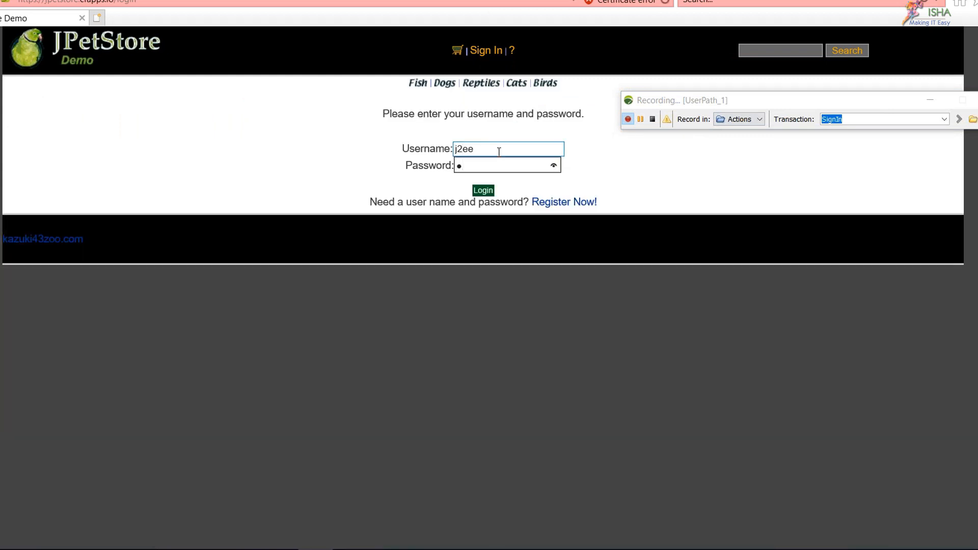
left_click(472, 188)
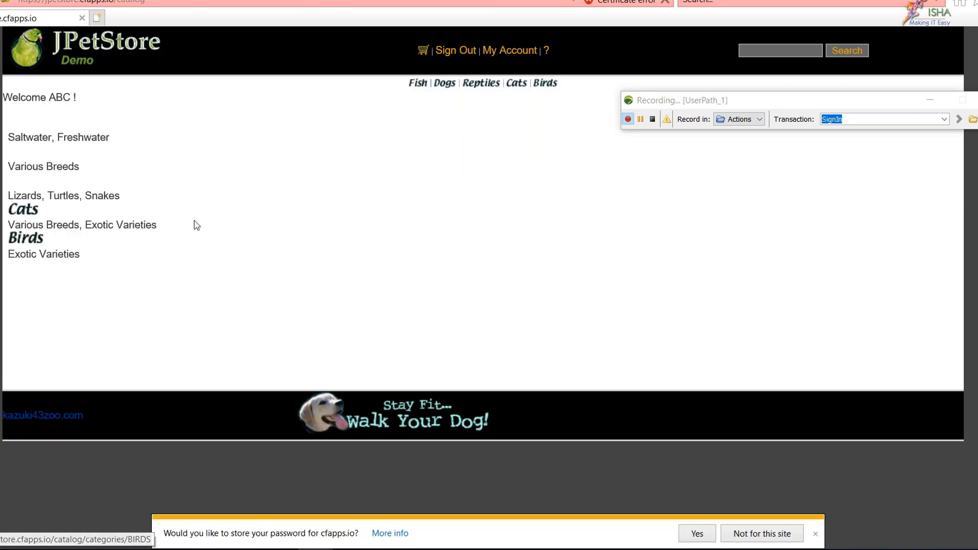
Step: Name the next transaction SignOut, sign out of the store, and stop the recording
type("SignOut")
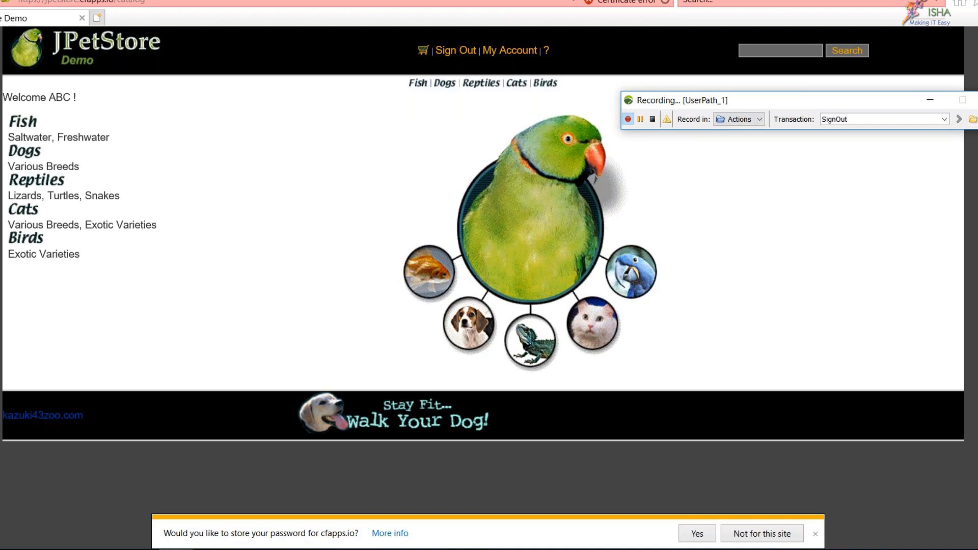
key("Return")
left_click(452, 50)
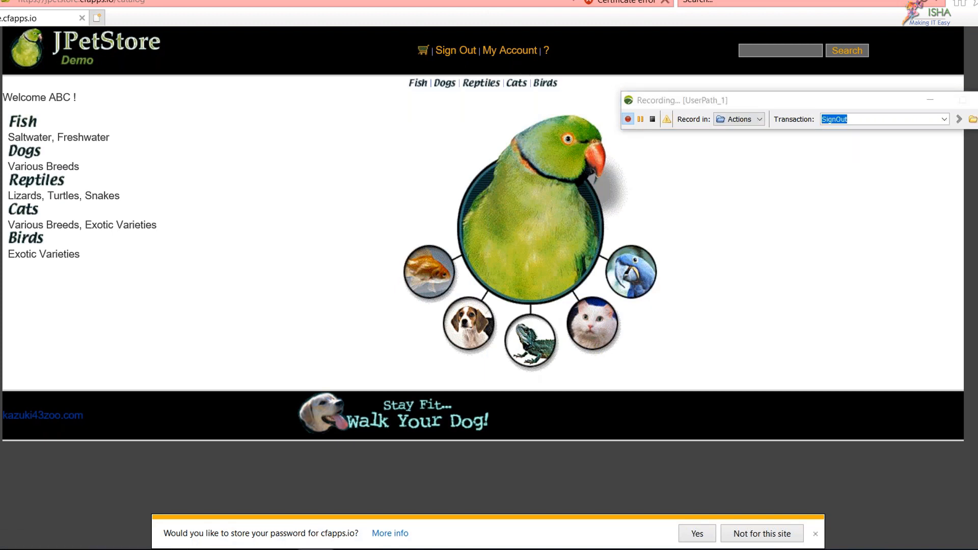
left_click(652, 120)
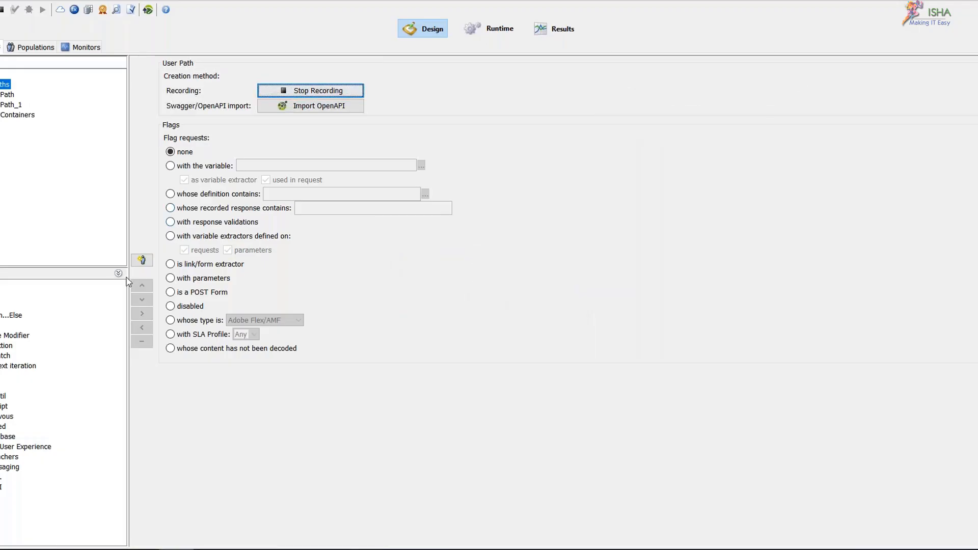
Step: In the post-recording wizard, keep jpetstore.cfapps.io as the selected host and skip the dynamic parameter search
left_click_drag(537, 97, 623, 95)
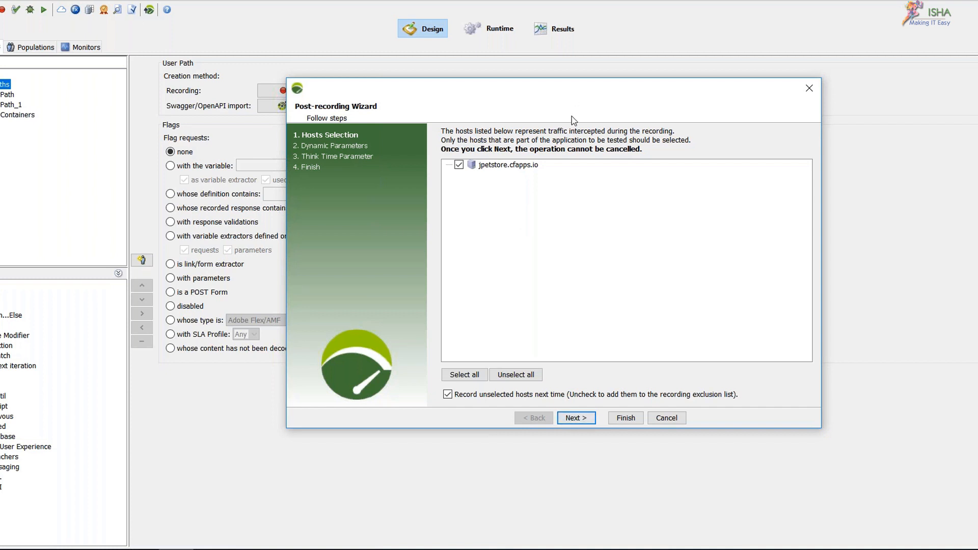
left_click_drag(574, 121, 566, 73)
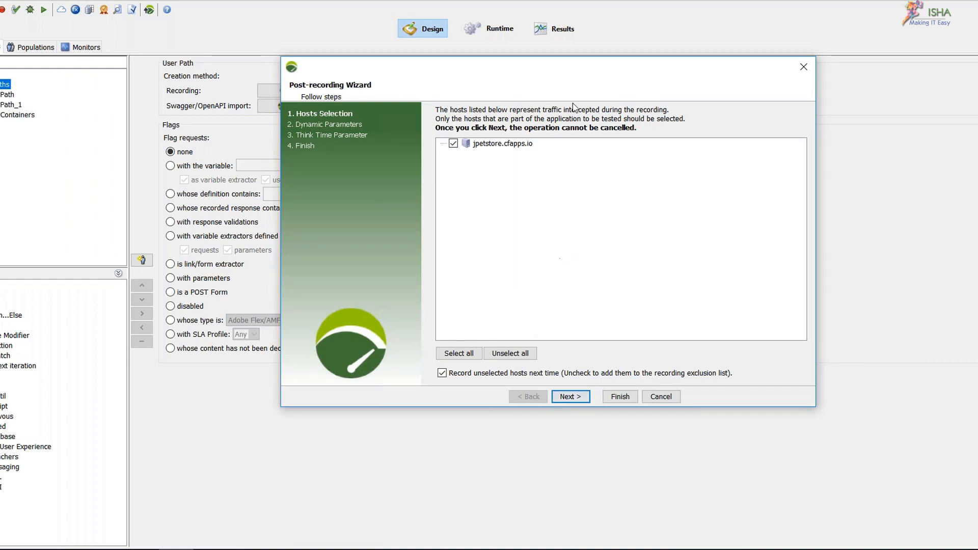
mouse_move(599, 83)
left_mouse_down()
mouse_move(610, 110)
mouse_move(603, 71)
left_mouse_up()
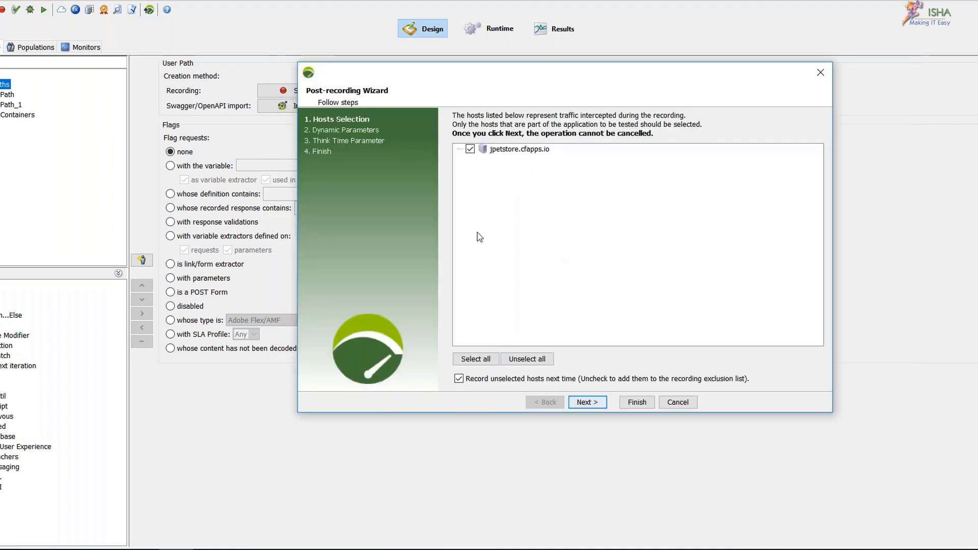
left_click(593, 406)
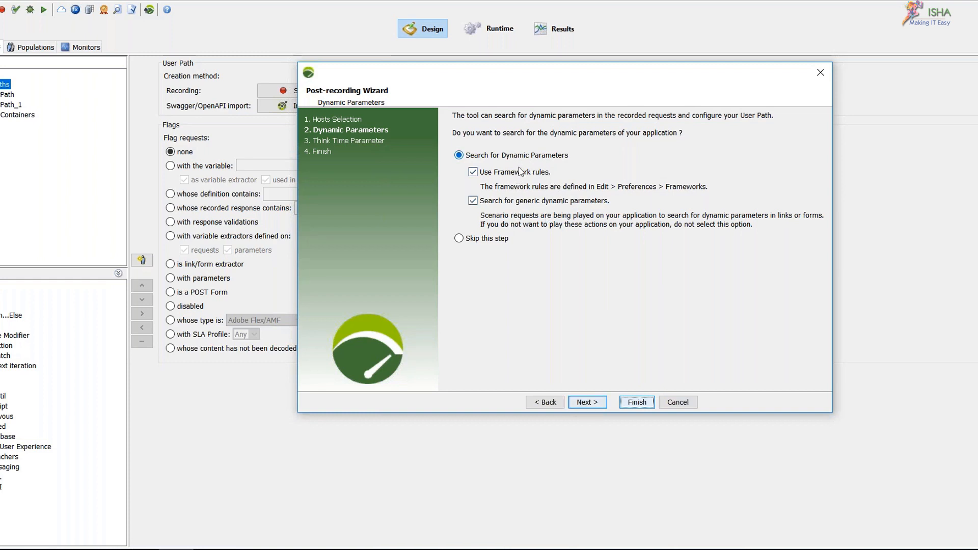
left_click(516, 157)
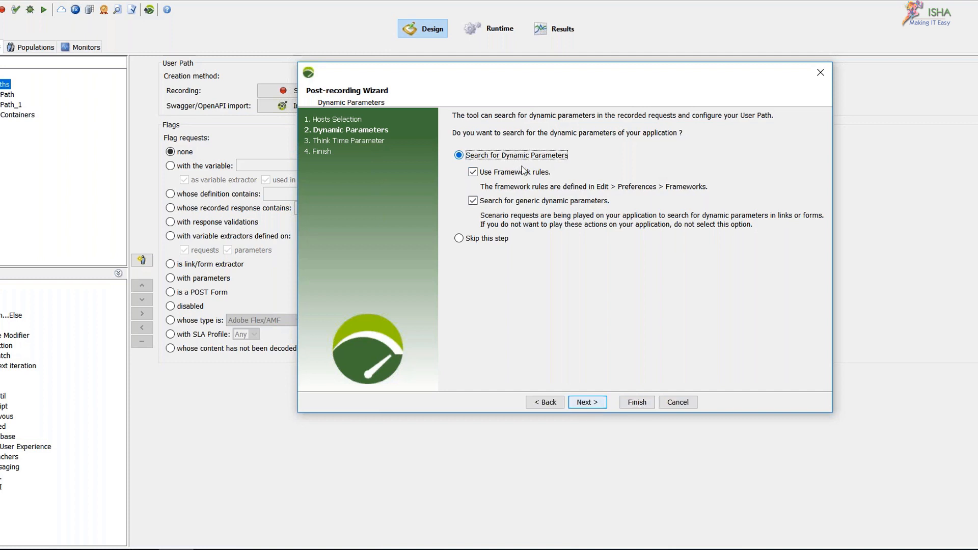
left_click(498, 238)
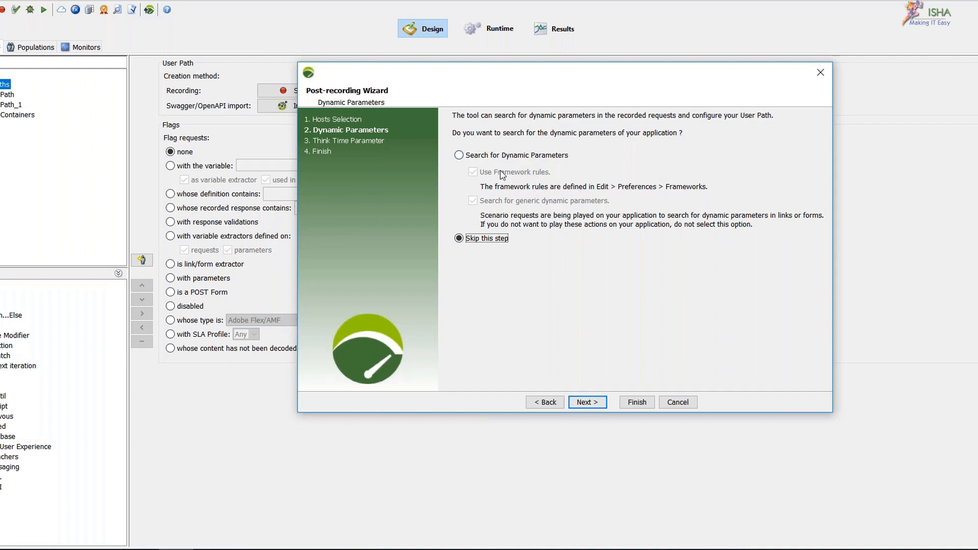
left_click(587, 403)
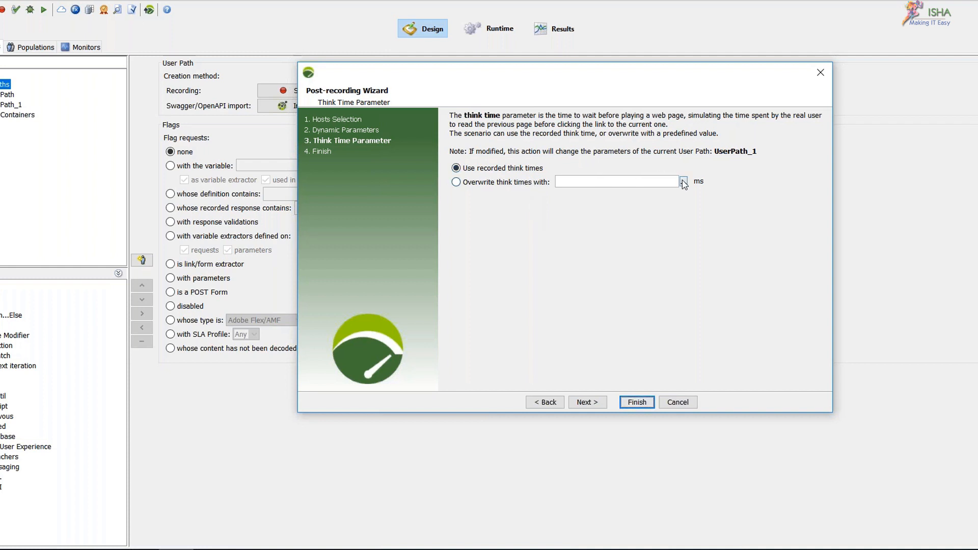
left_click(628, 184)
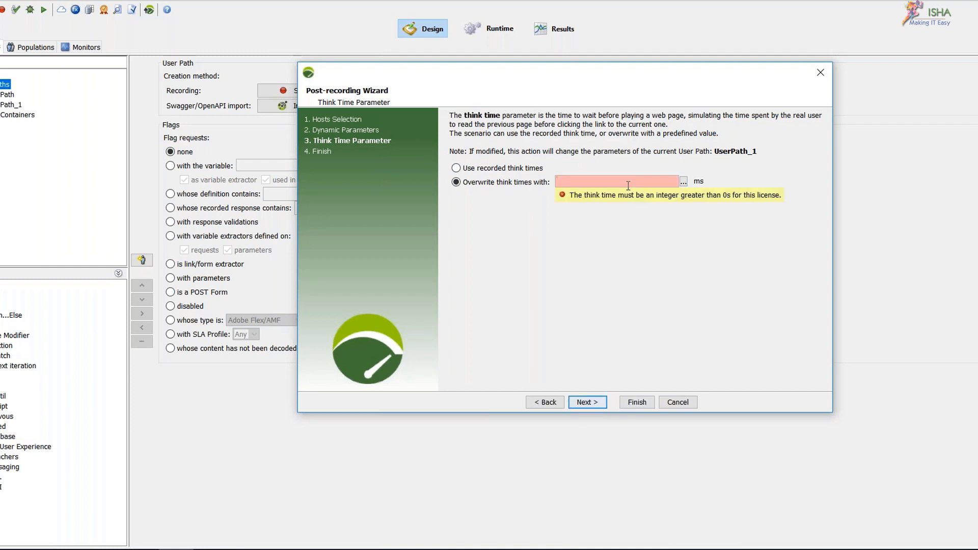
left_click(685, 183)
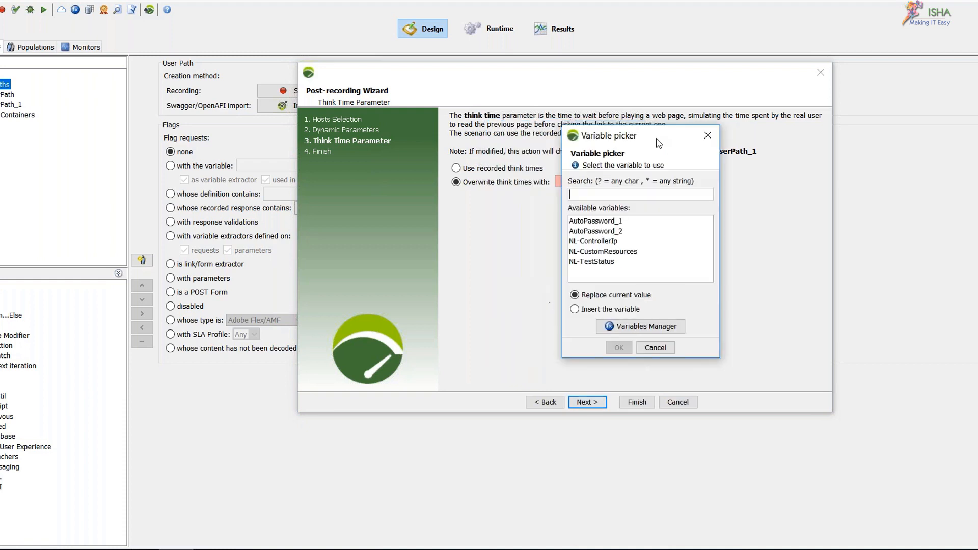
left_click(691, 348)
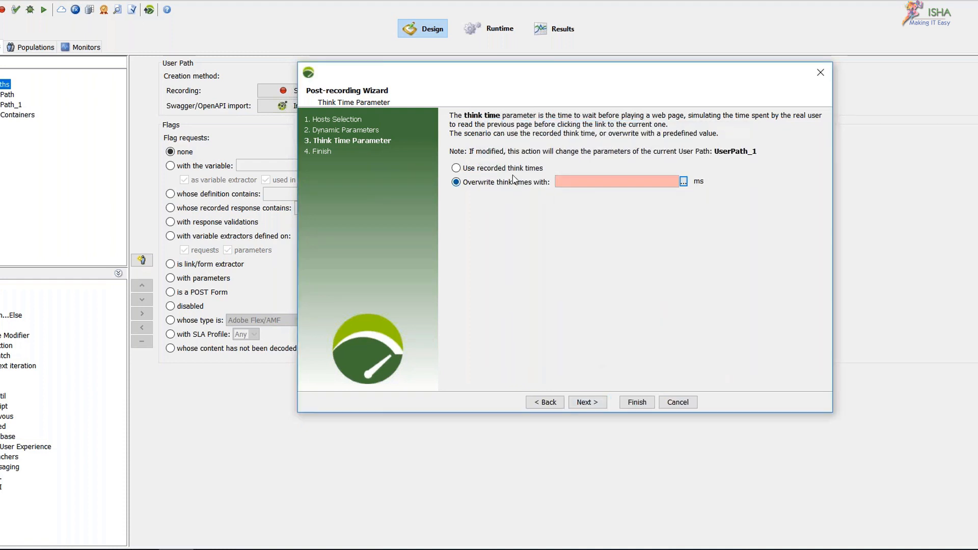
Step: Use the recorded think times for UserPath_1 and finish the post-recording wizard
left_click(502, 168)
left_click(587, 402)
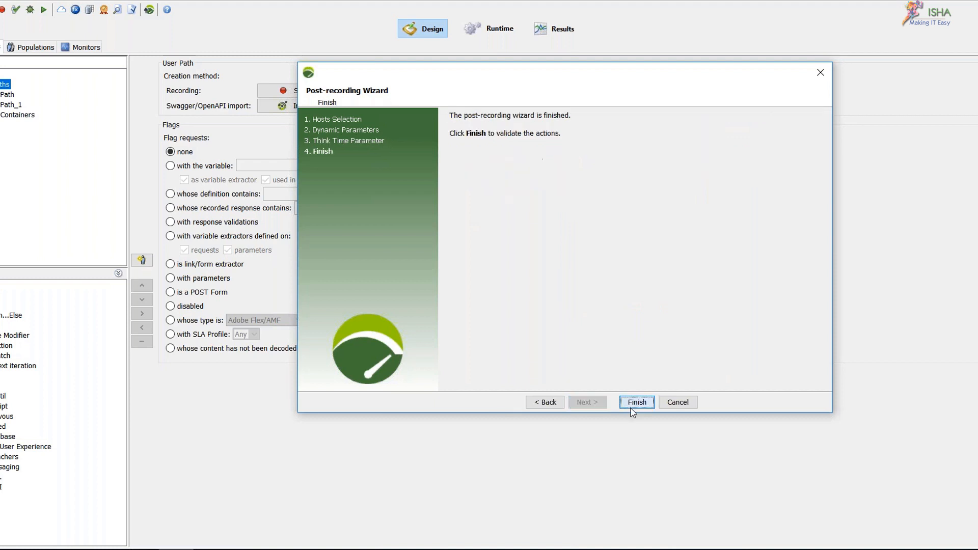
left_click(634, 405)
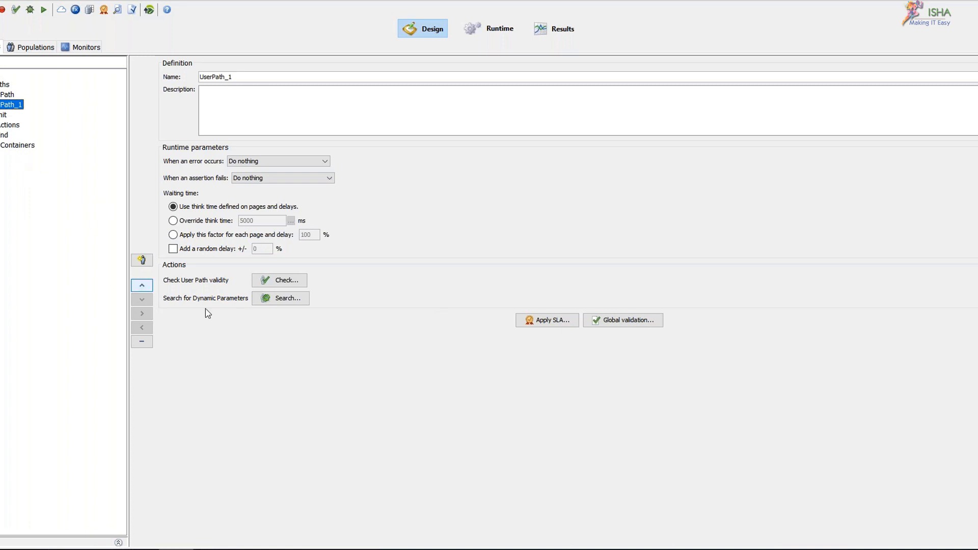
Step: Review the dynamic parameter search options for UserPath_1 and close them without running a search
left_click(281, 304)
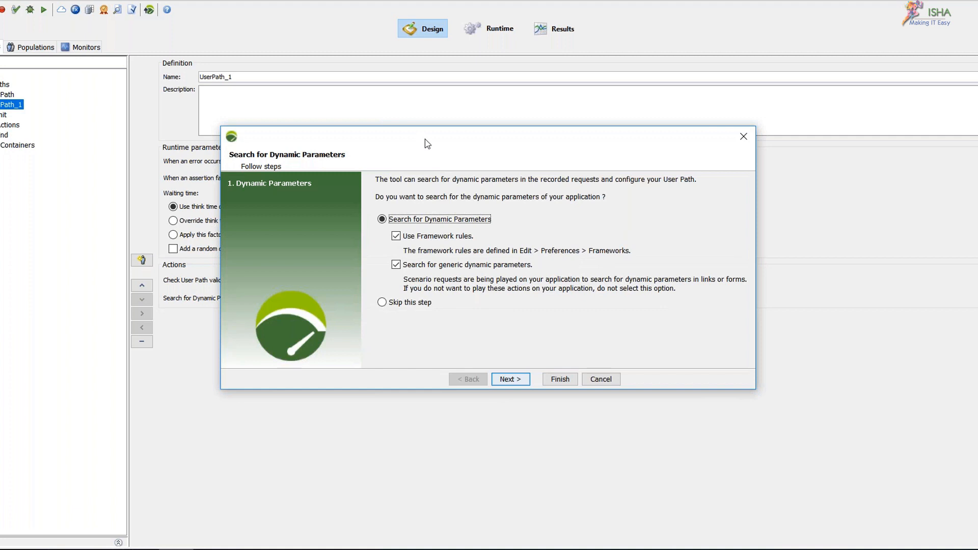
left_click_drag(427, 144, 554, 127)
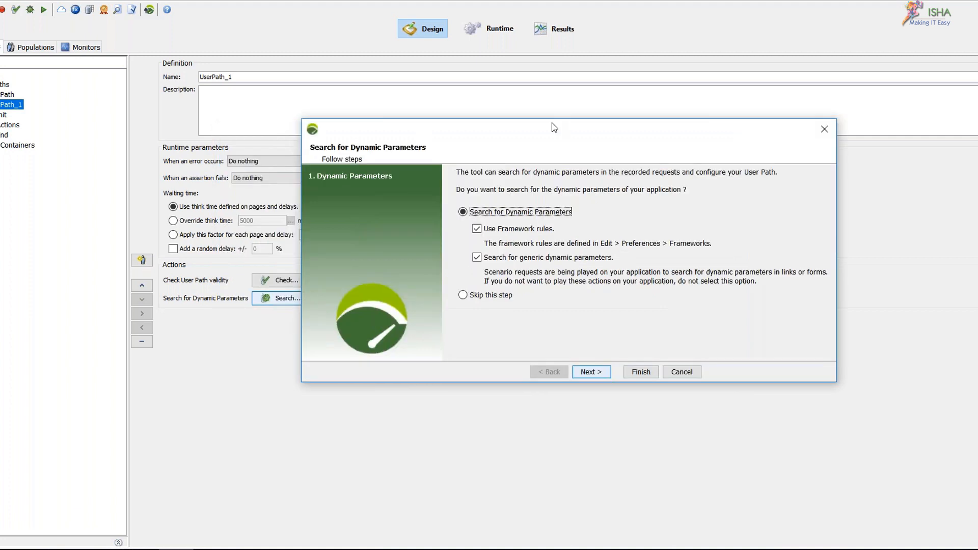
left_click_drag(554, 128, 626, 113)
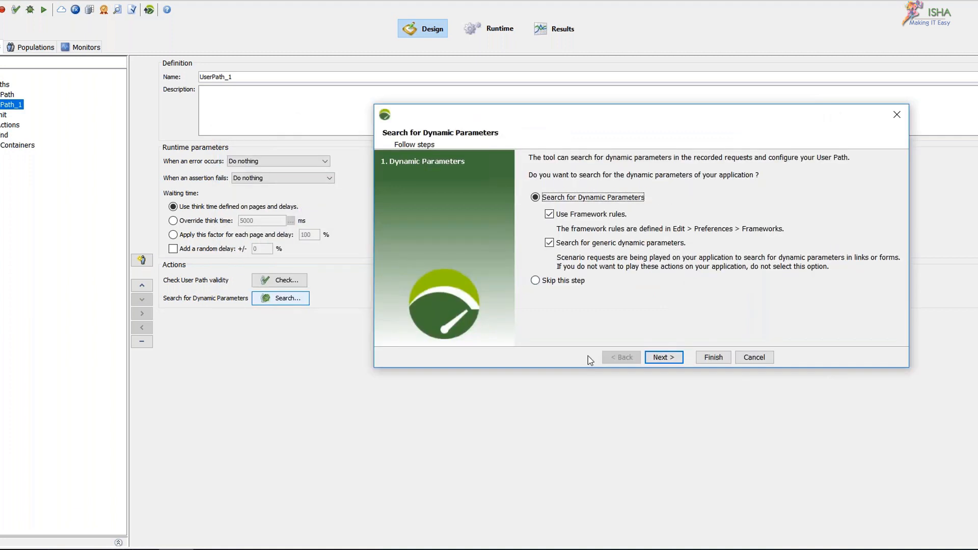
left_click(753, 357)
Step: Examine the settings and recorded transactions of the Actions container in UserPath_1 and collapse the user path
double_click(6, 106)
right_click(5, 108)
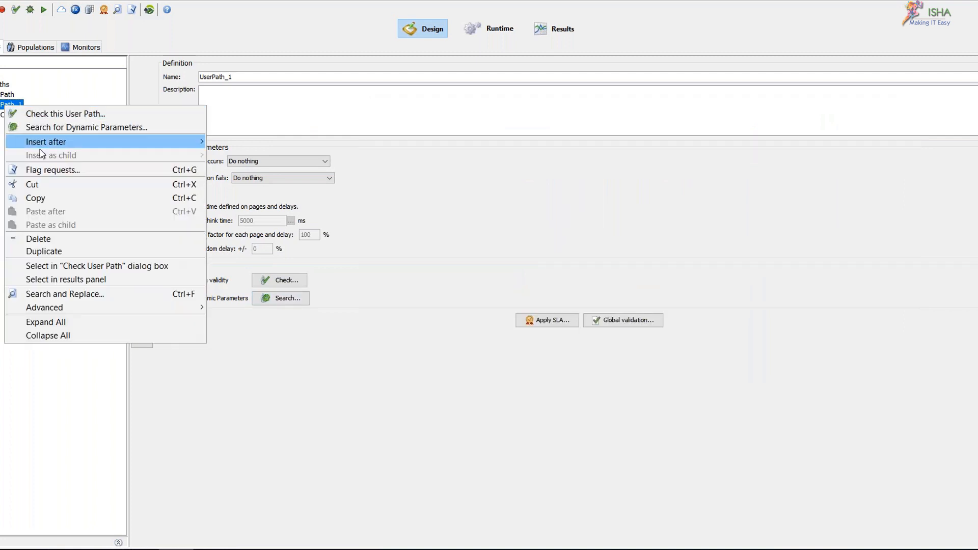
key("Escape")
double_click(10, 106)
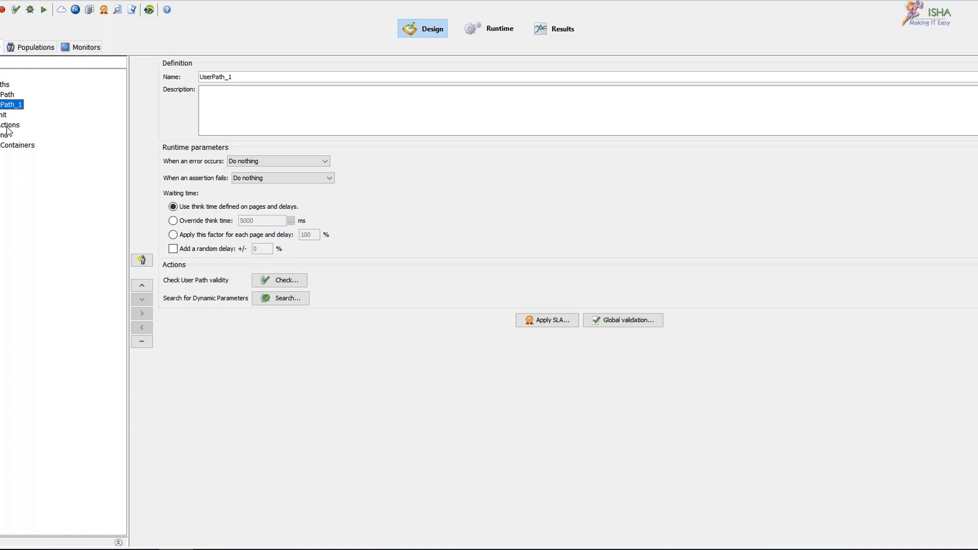
left_click(7, 126)
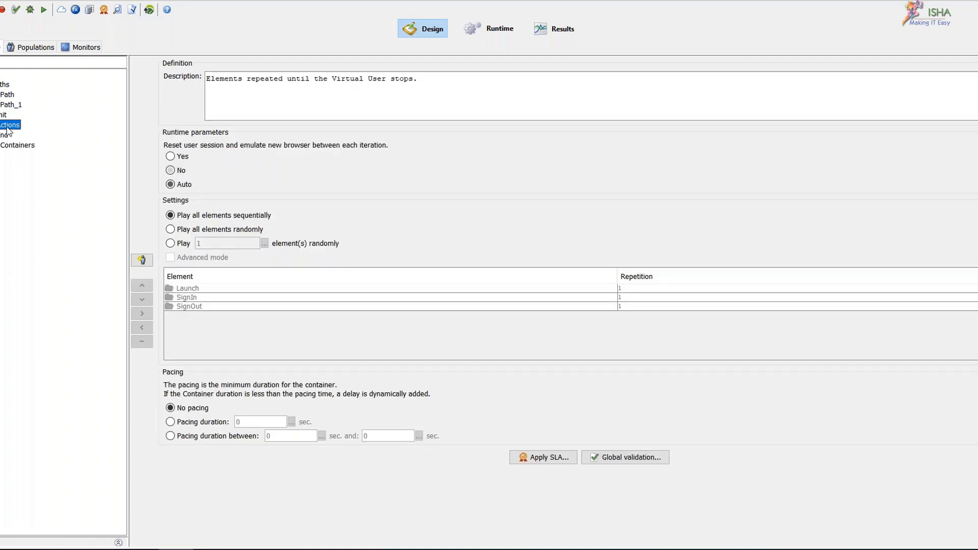
left_click(0, 105)
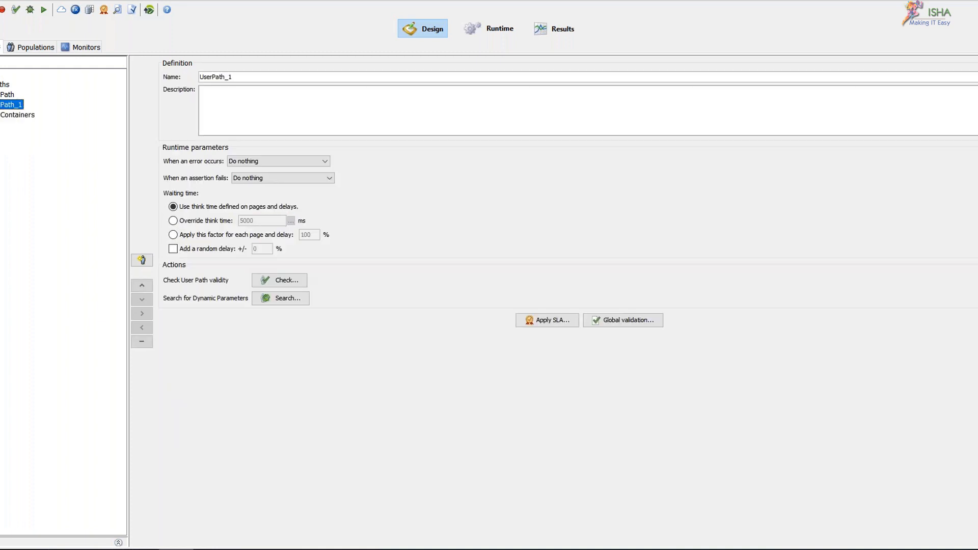
Step: Duplicate UserPath_1 and rename the copy UserPath_Dev1
right_click(3, 105)
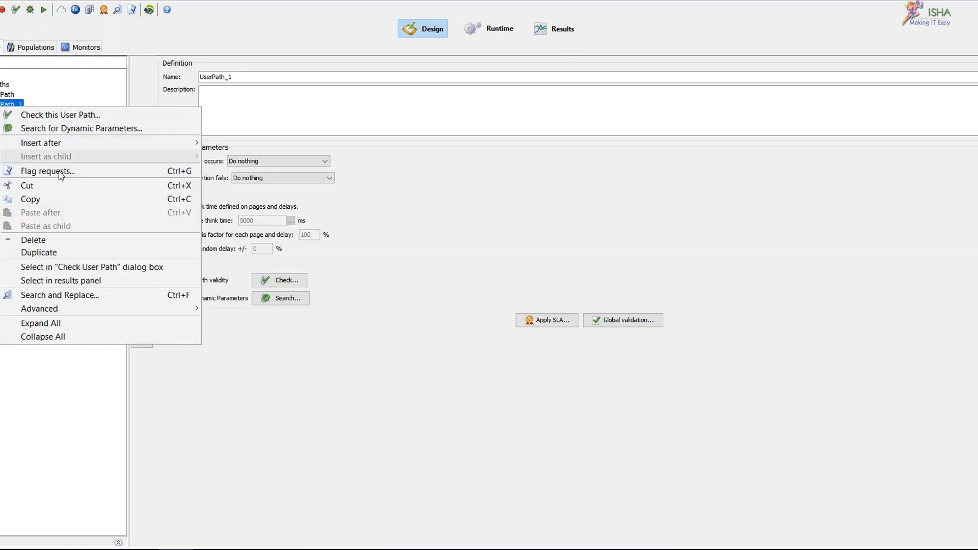
left_click(40, 252)
left_click(233, 78)
key("BackSpace")
type("Dev")
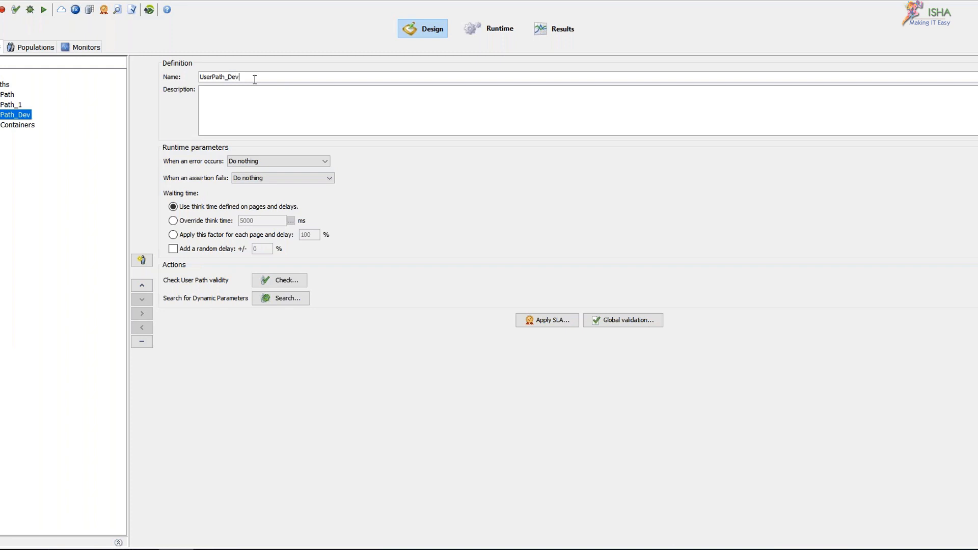
type("1")
Step: Expand the Actions container of UserPath_Dev1, compare the copy with UserPath_1, and view the SignIn transaction's settings
double_click(1, 116)
double_click(7, 136)
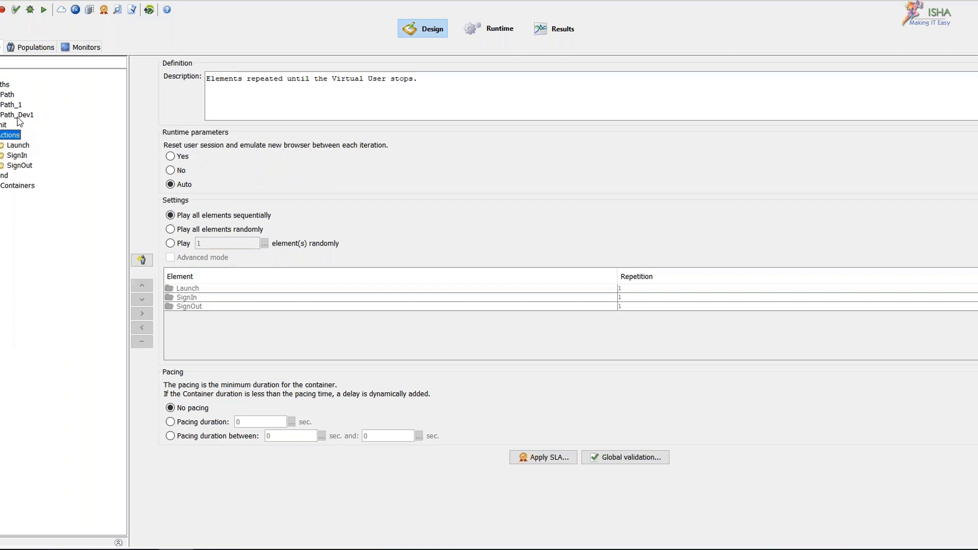
left_click(8, 105)
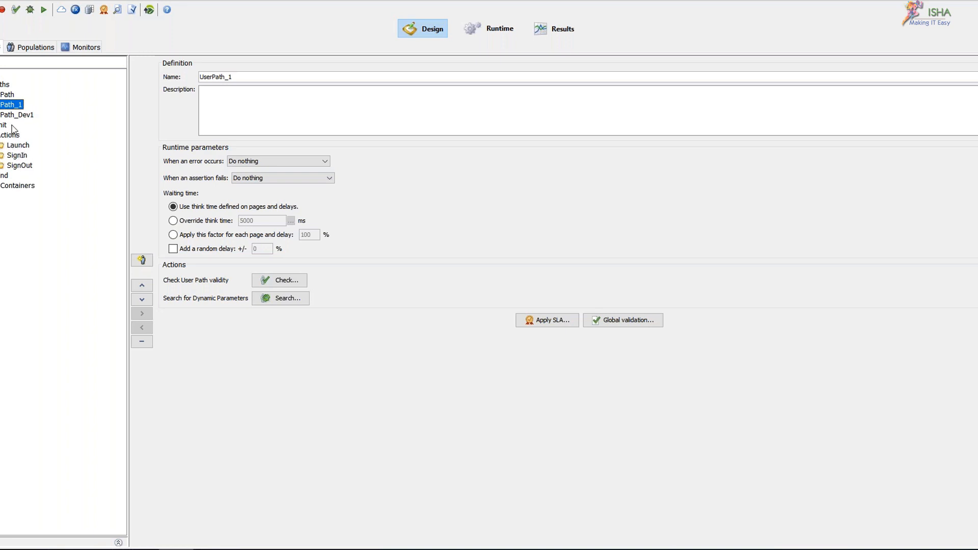
left_click(31, 115)
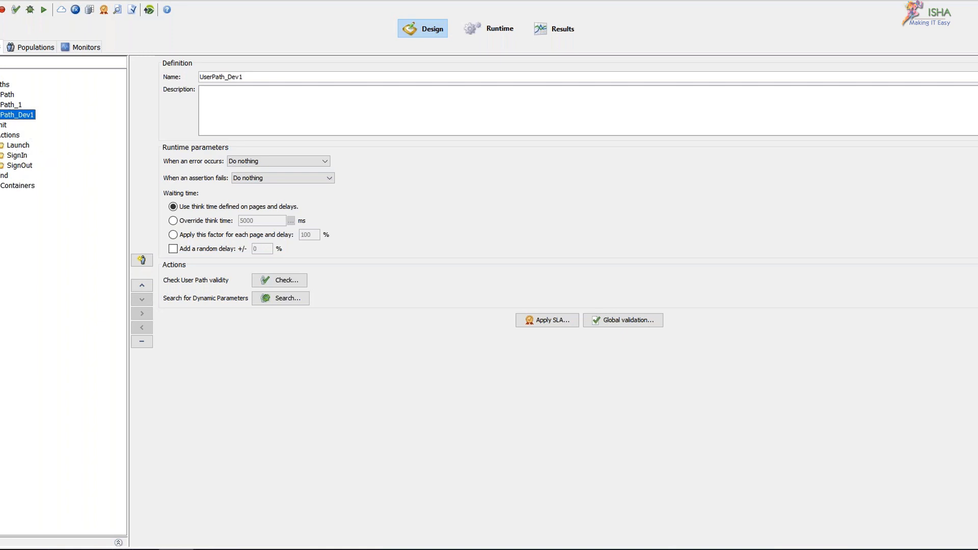
double_click(14, 116)
double_click(13, 115)
left_click(19, 158)
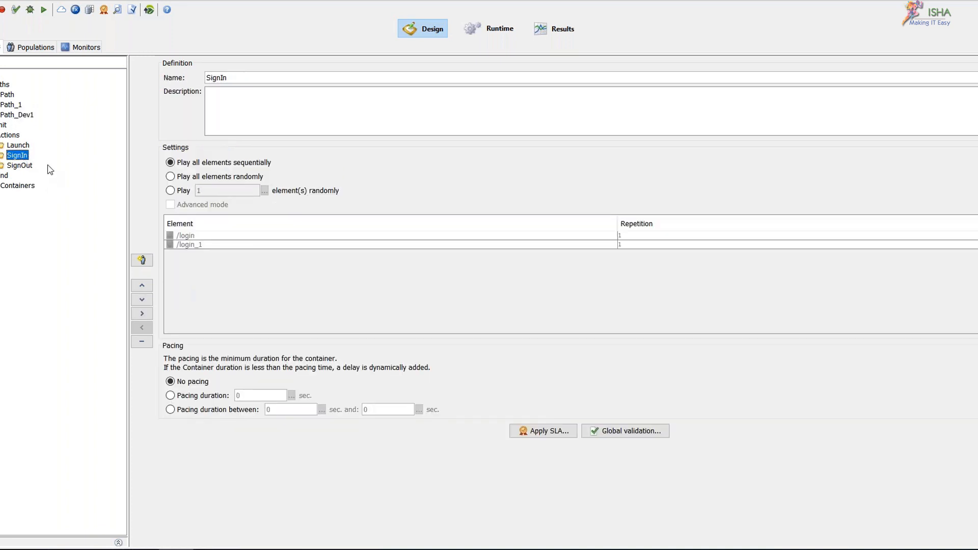
Step: Create another duplicate of UserPath_1 under its default name
right_click(7, 107)
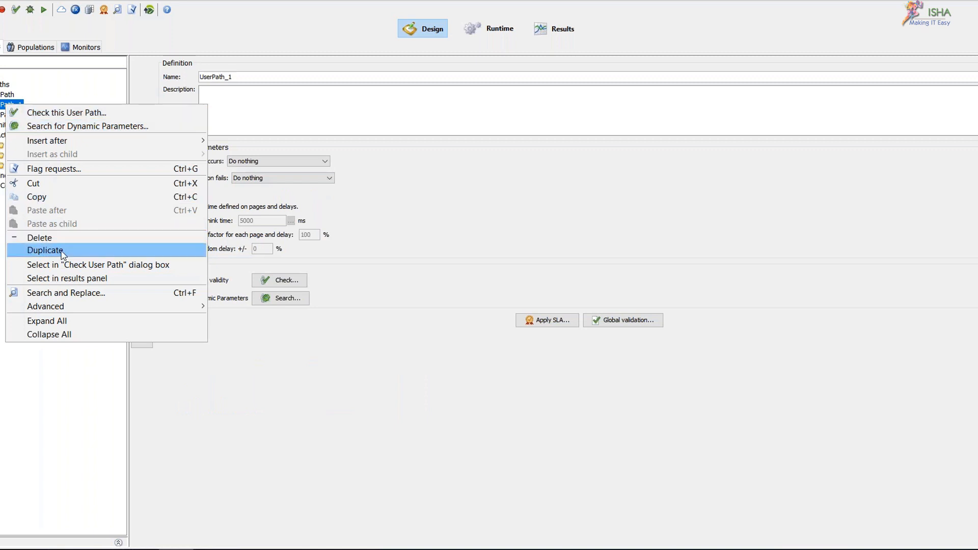
left_click(91, 246)
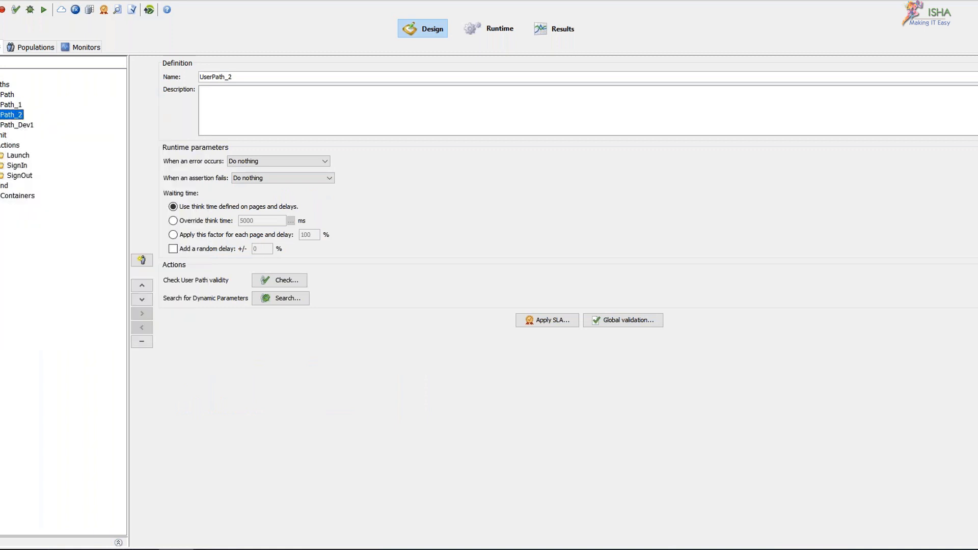
Step: Review the Actions, End and Init containers of UserPath_Dev1
left_click(16, 125)
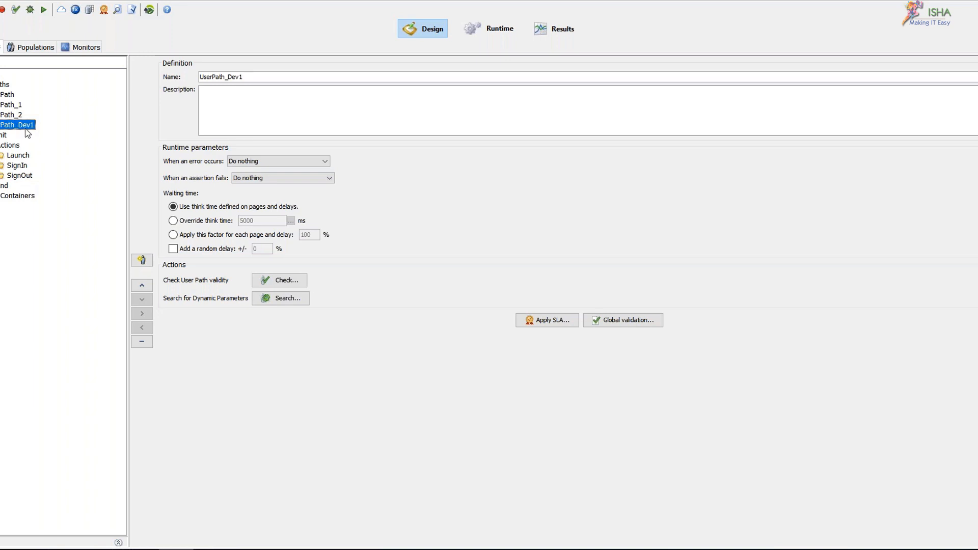
left_click(4, 146)
left_click(3, 186)
left_click(8, 145)
left_click(3, 135)
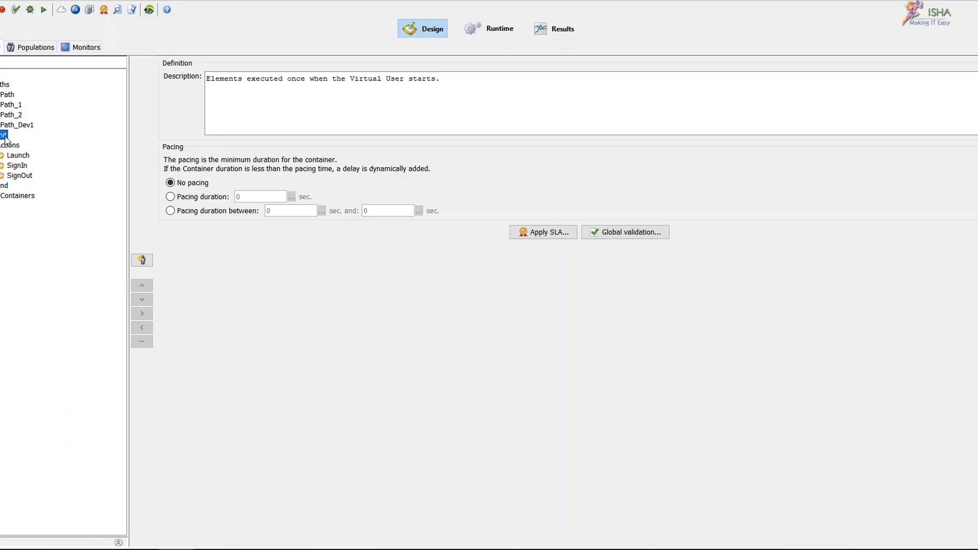
Step: Review UserPath_Dev1's Actions, Init and Launch containers, expanding Launch and its /catalog page to list the page's requests
left_click(6, 145)
left_click(4, 135)
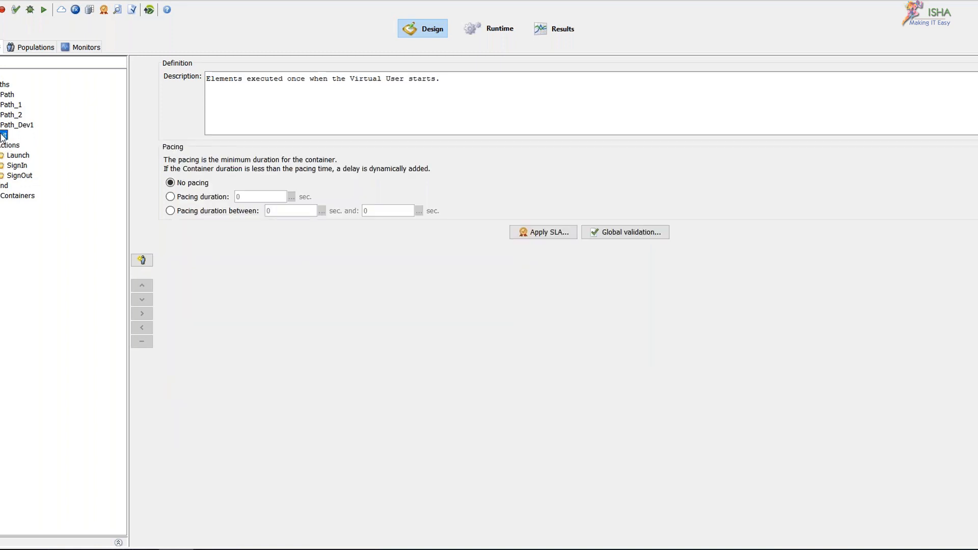
left_click(13, 155)
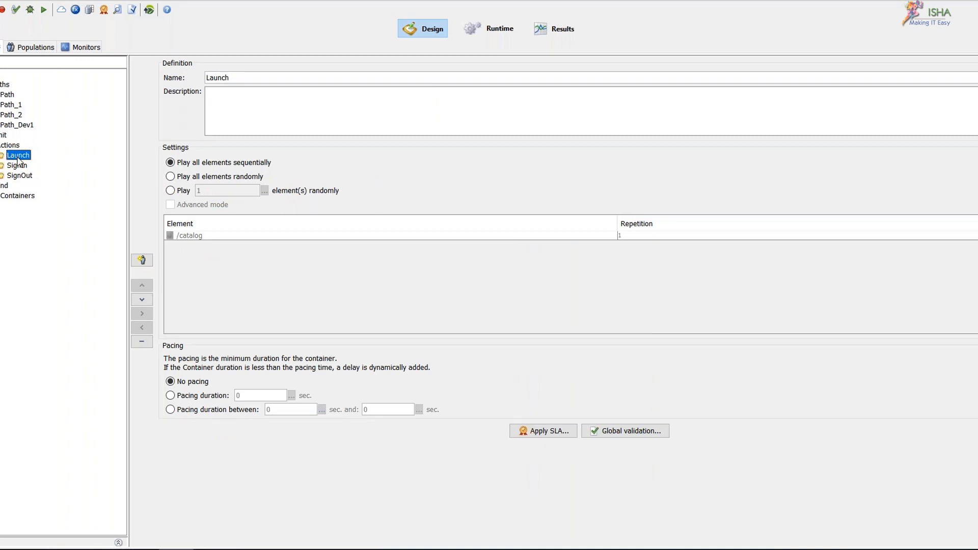
double_click(18, 157)
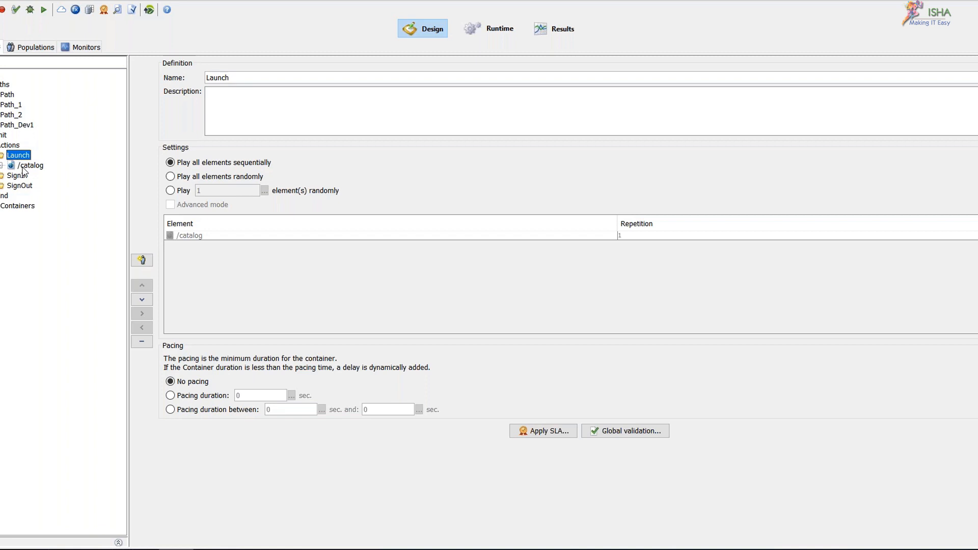
left_click(22, 167)
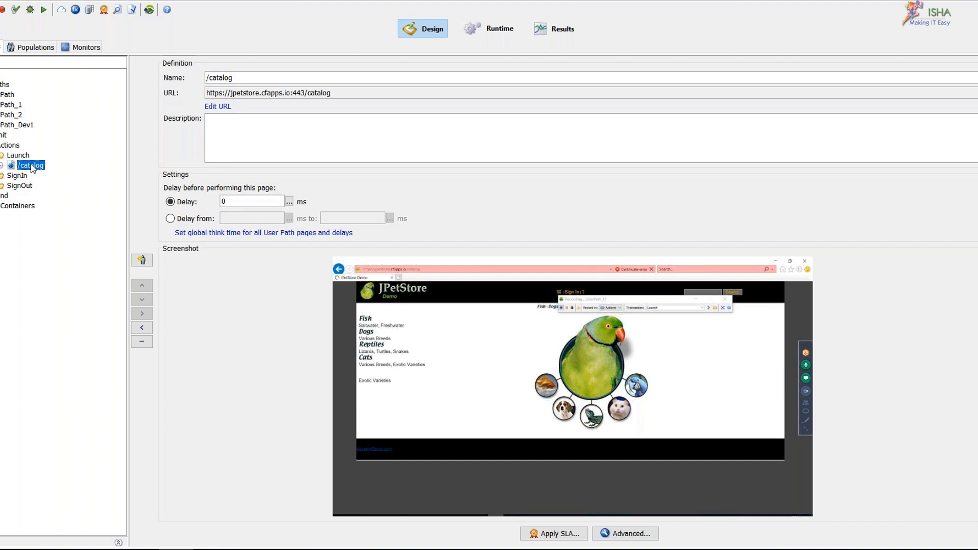
double_click(32, 168)
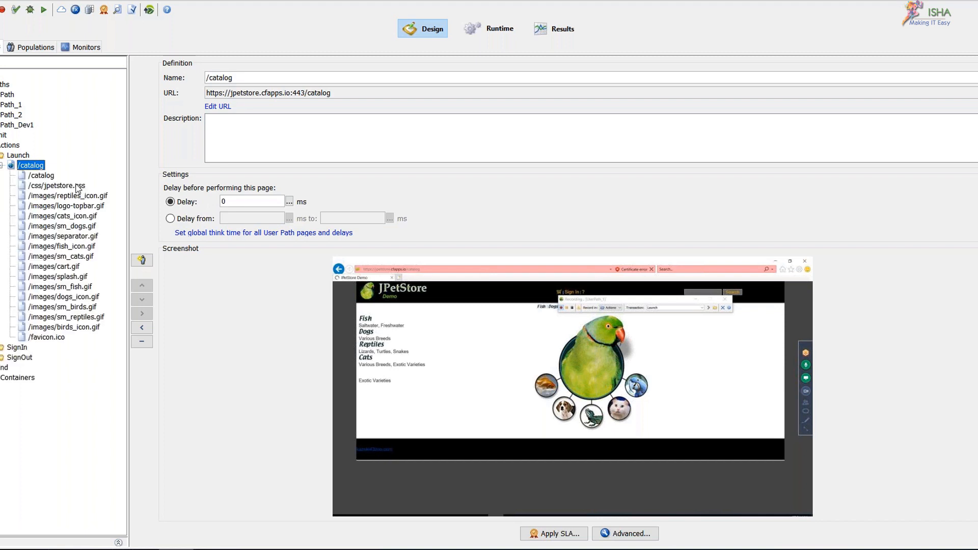
Step: Inspect the /catalog, /css/jpetstore.css and /images/reptiles_icon.gif request definitions under the /catalog page
left_click(42, 176)
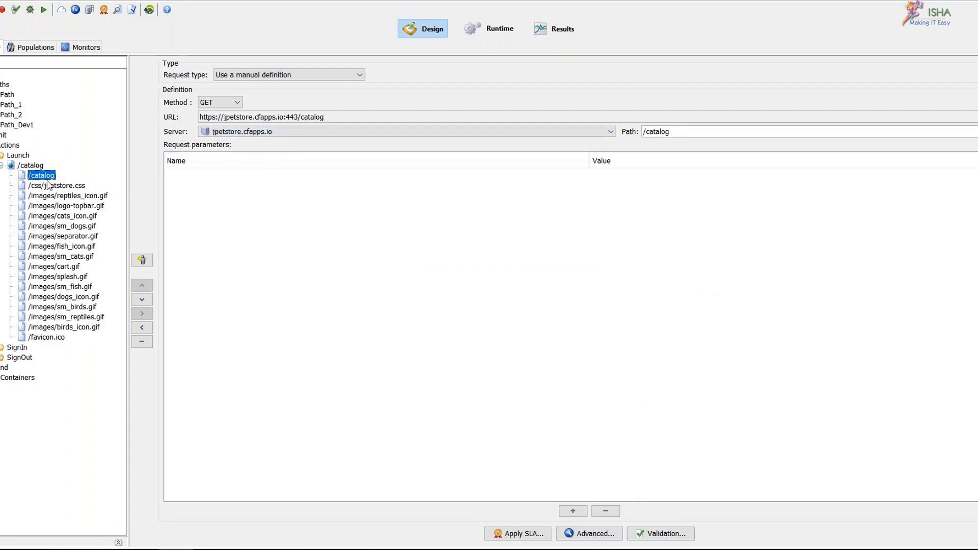
left_click(50, 187)
left_click(86, 197)
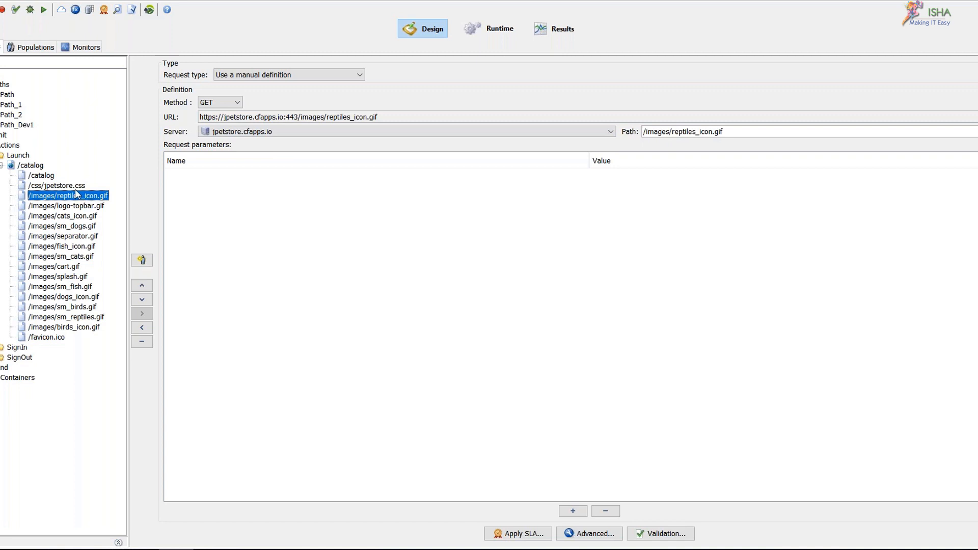
key("Up")
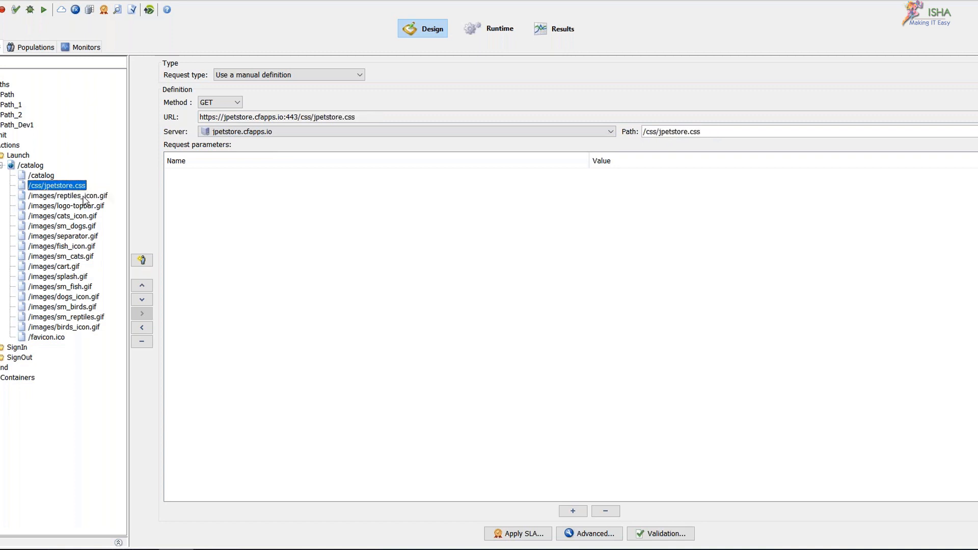
Step: Disable all requests from /css/jpetstore.css through /favicon.ico under the /catalog page
left_click(59, 340)
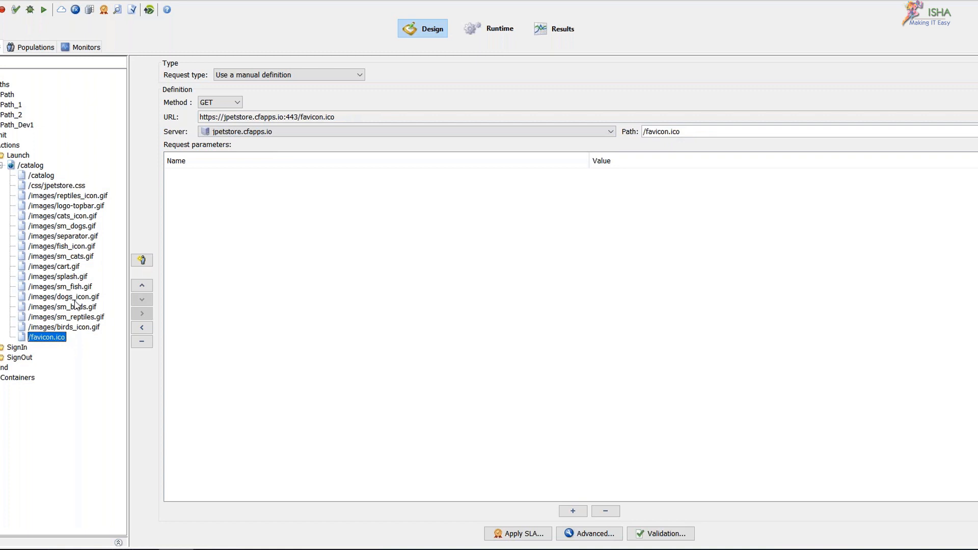
left_click(63, 187, "shift")
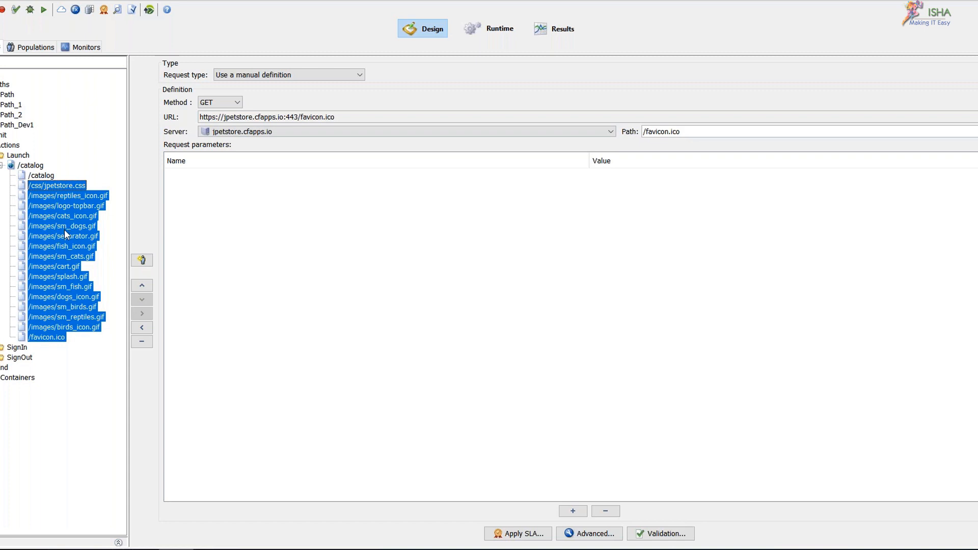
right_click(68, 215)
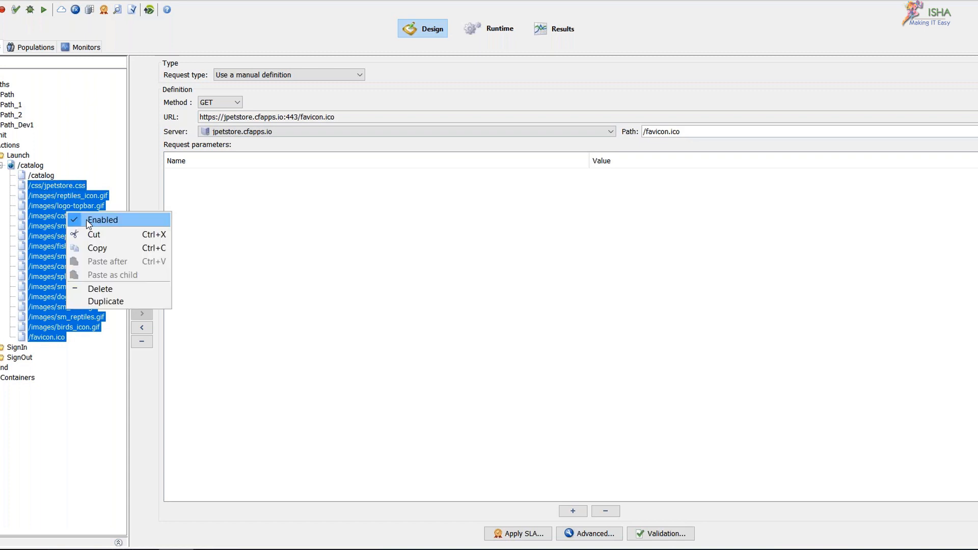
left_click(89, 220)
left_click(64, 201)
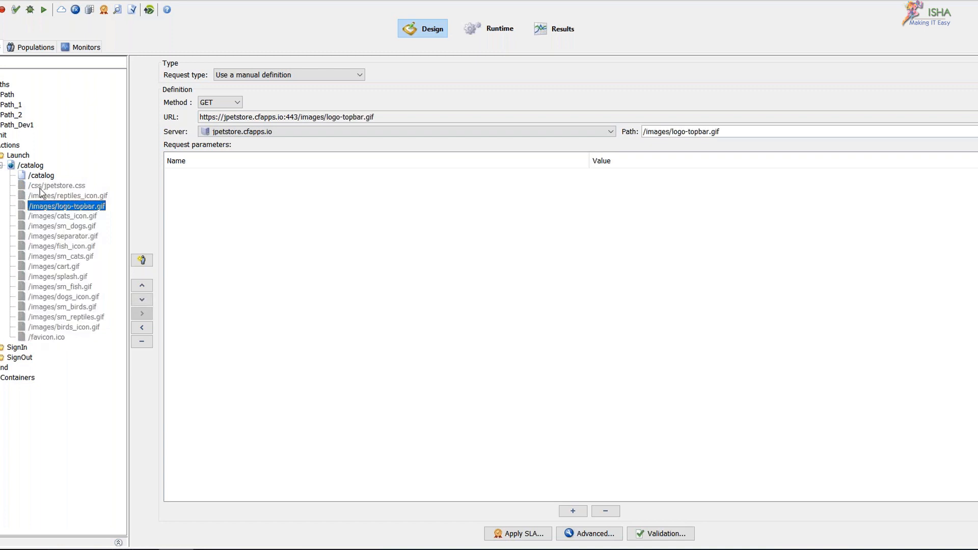
Step: Re-enable the disabled requests from /css/jpetstore.css through /favicon.ico
left_click(51, 188)
right_click(51, 187)
left_click(33, 207)
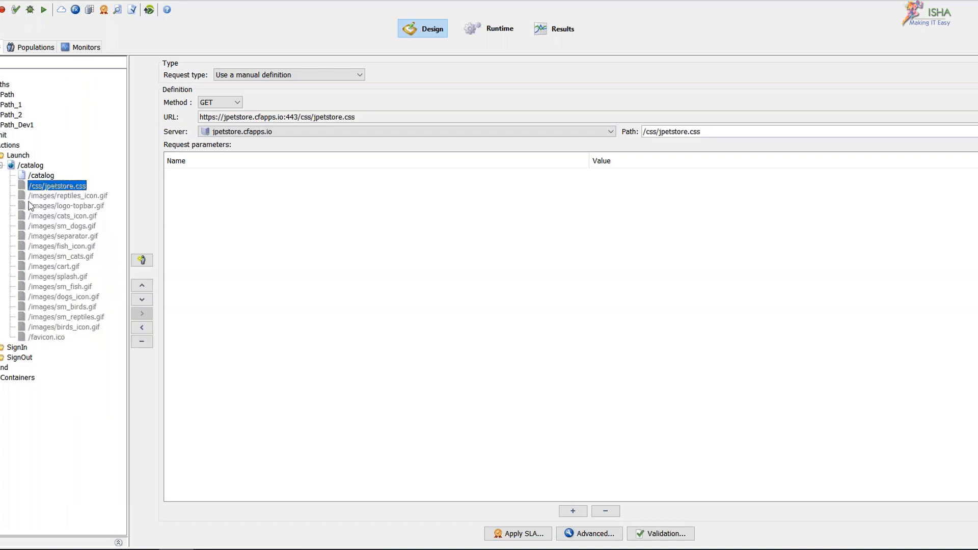
left_click(60, 339, "shift")
right_click(69, 197)
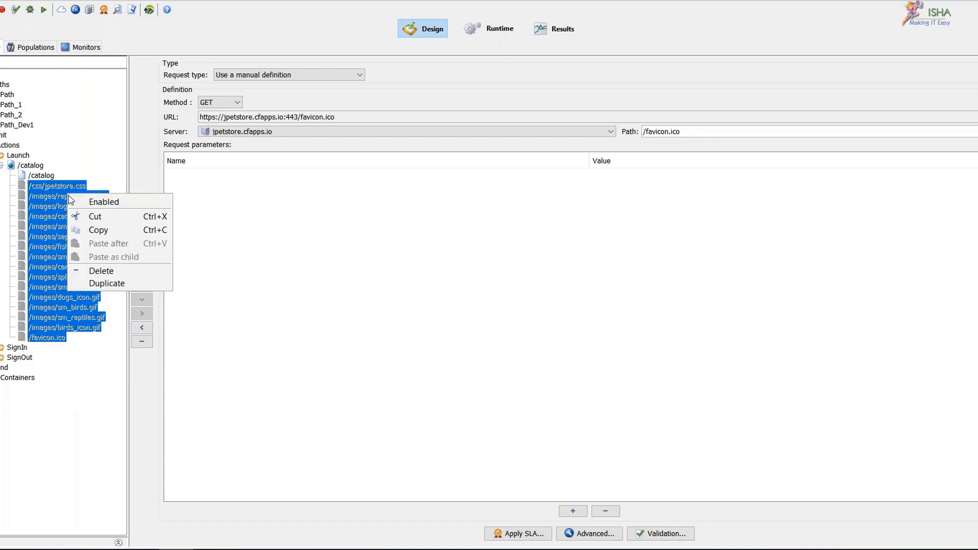
left_click(130, 202)
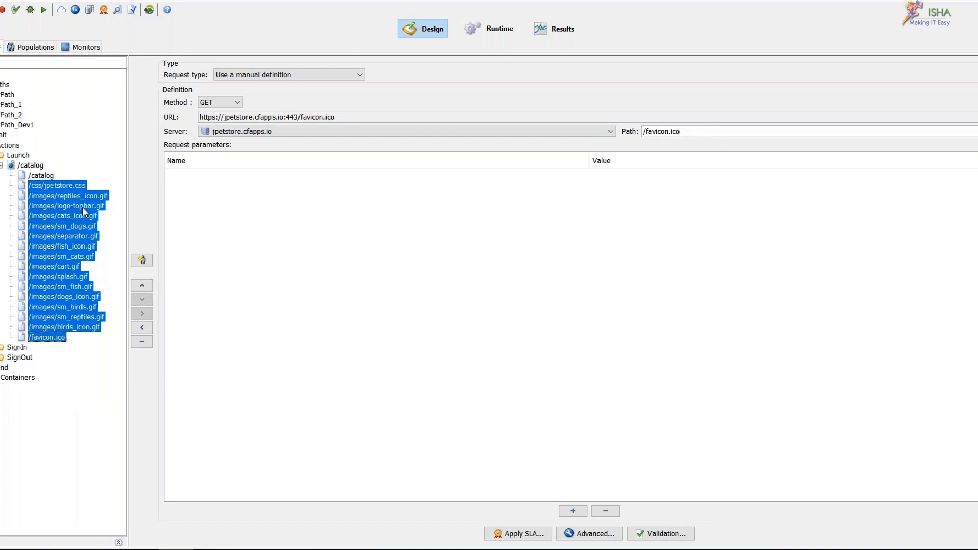
Step: Disable the same selection of static resource requests again, leaving only the /catalog request enabled
right_click(69, 206)
left_click(99, 216)
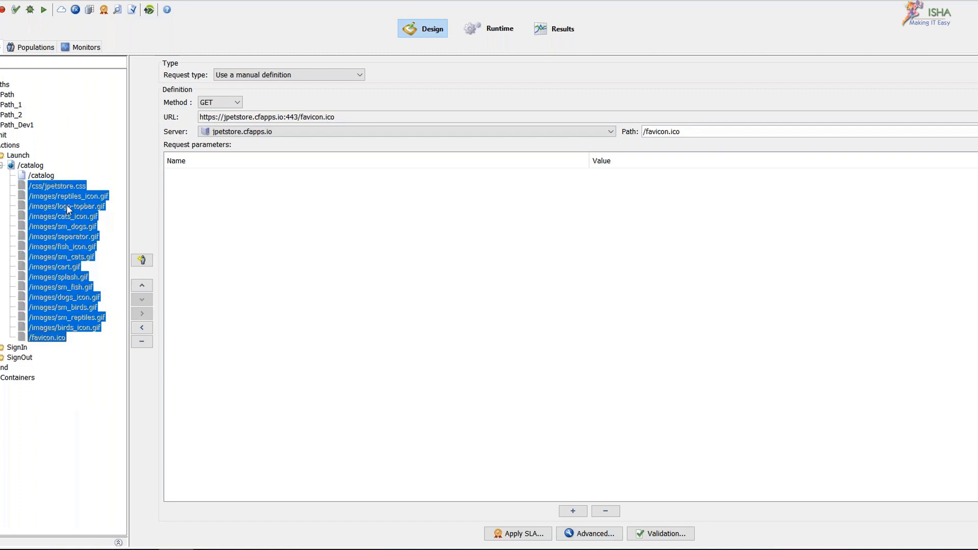
left_click(69, 210)
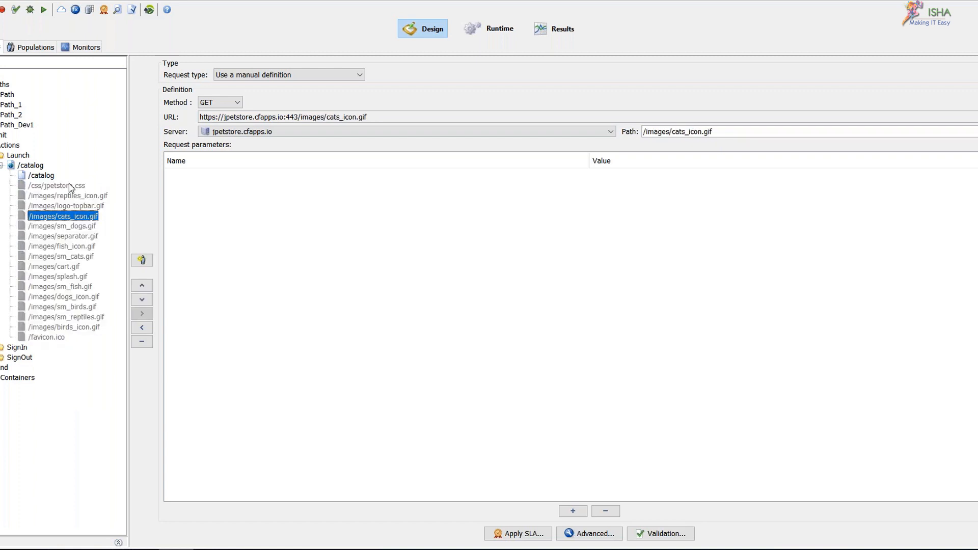
left_click(72, 186)
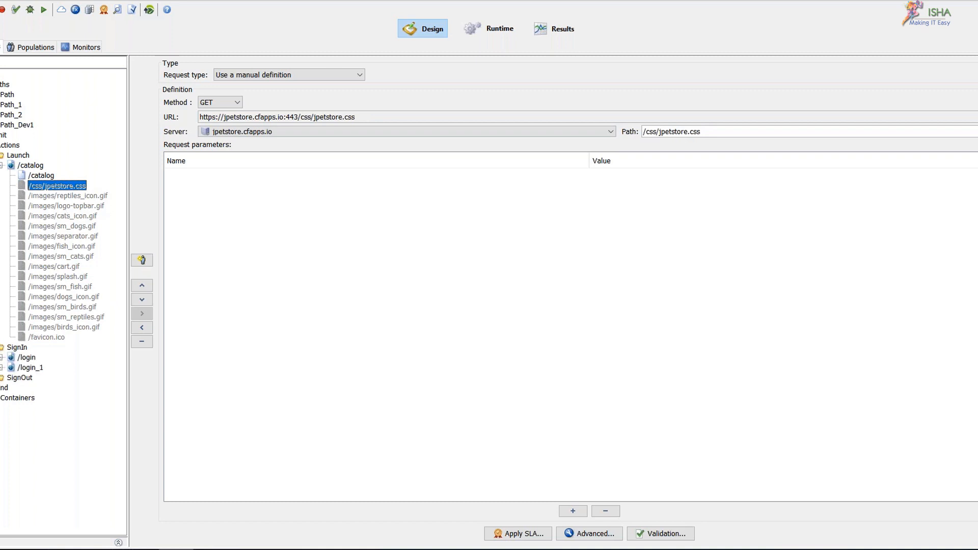
Step: Move the /images/sm_fish.gif request directly below the /catalog request, above /css/jpetstore.css
left_click(73, 288)
right_click(73, 290)
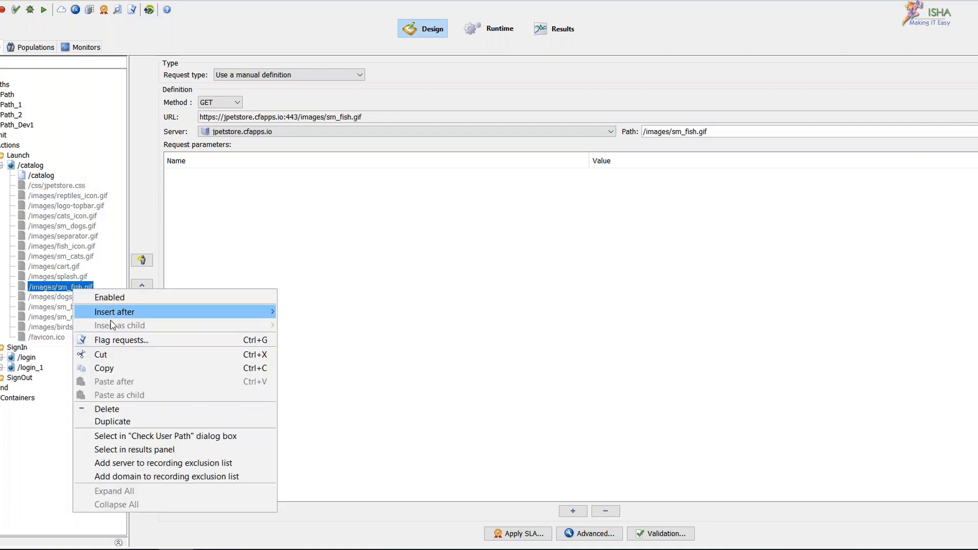
left_click(108, 369)
left_click_drag(64, 286, 53, 193)
left_click(58, 216)
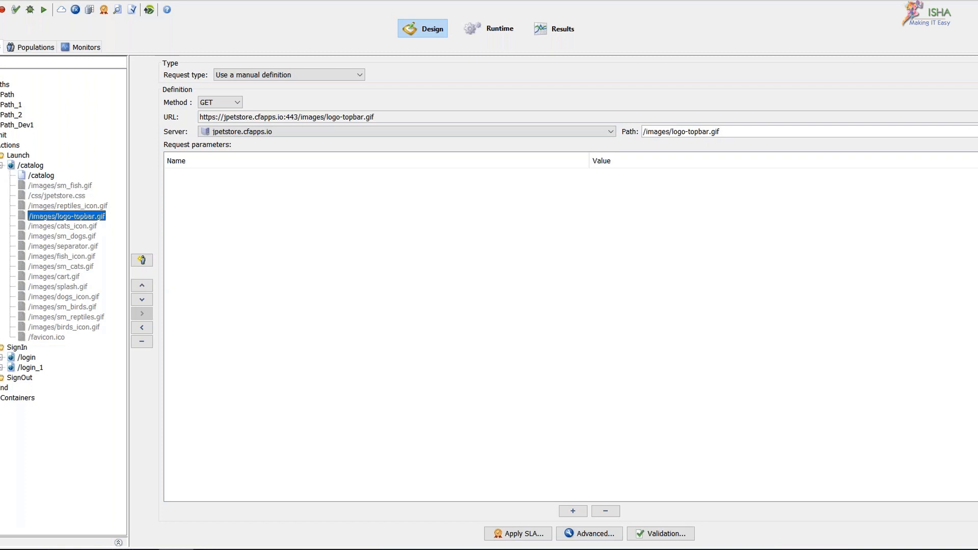
left_click(74, 205)
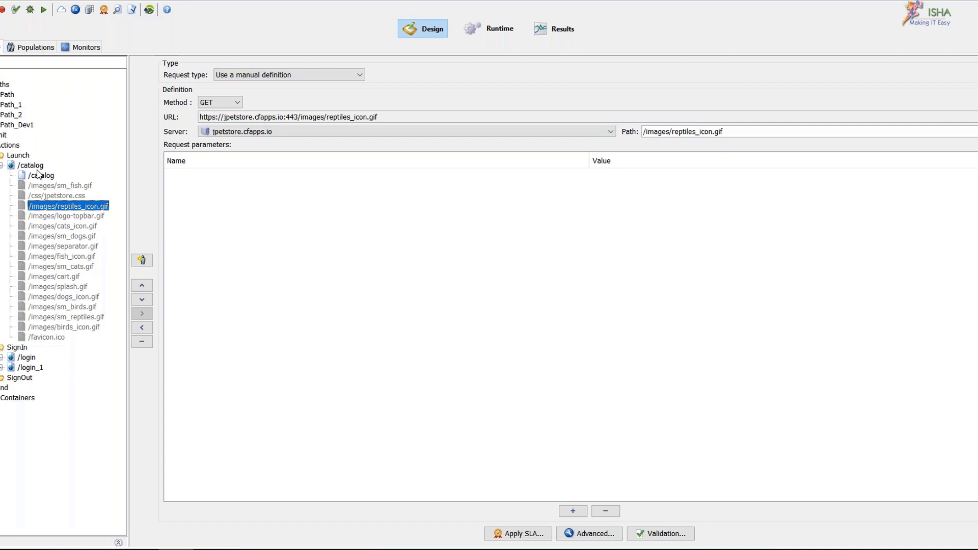
Step: Delete the /catalog page from UserPath_Dev1's Launch container and confirm its removal
left_click(38, 169)
key("Delete")
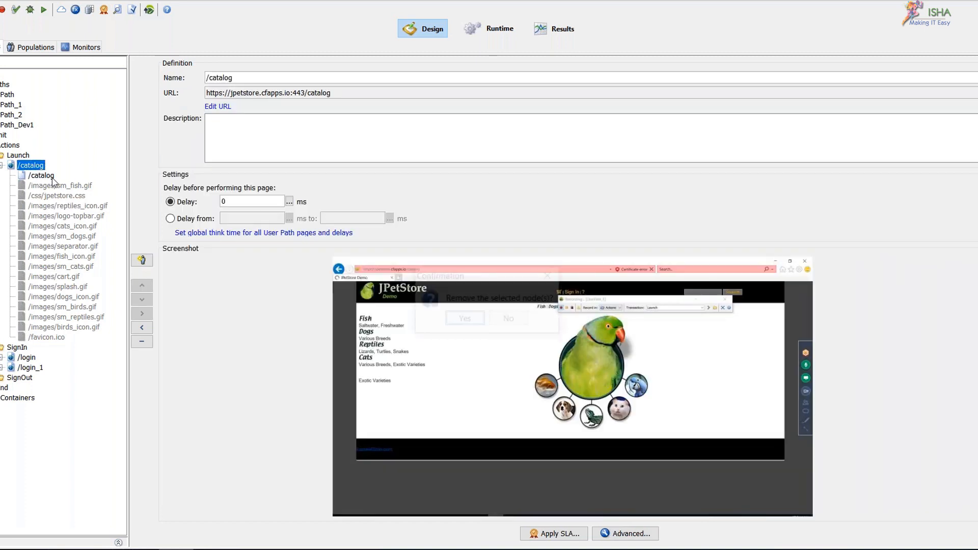
key("Return")
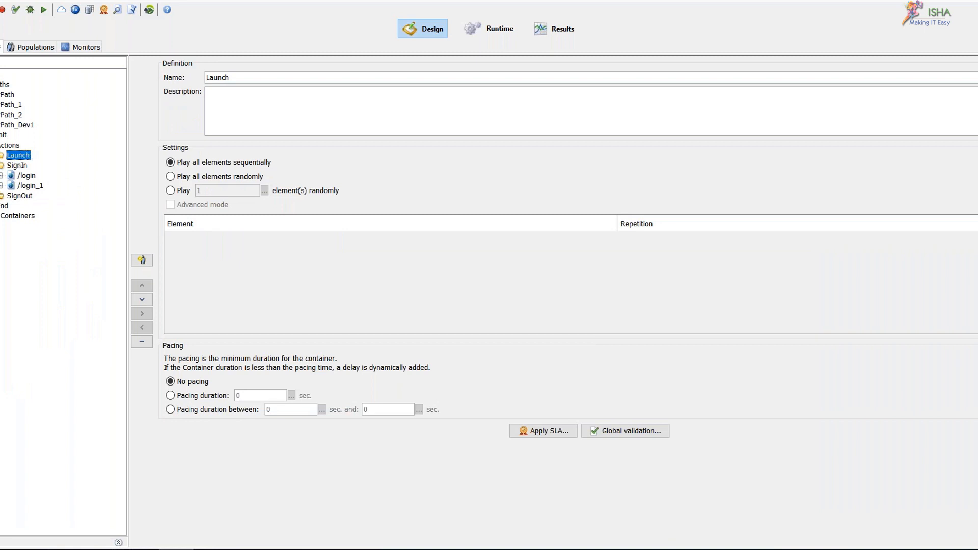
Step: Review the /login and /login_1 pages of the SignIn container and the Launch container's settings
left_click(25, 175)
left_click(30, 186)
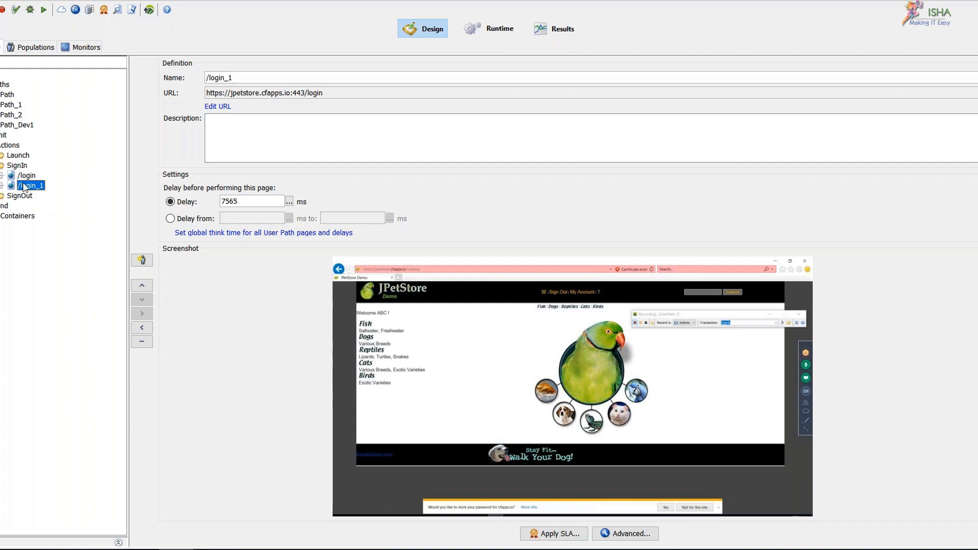
left_click(20, 157)
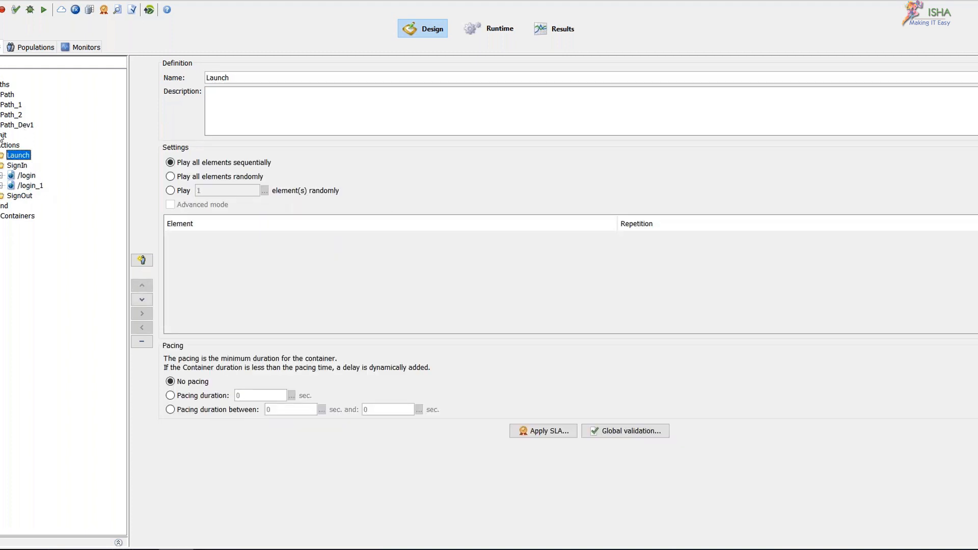
Step: Copy the /catalog page from UserPath_2's Launch container into the Launch container of UserPath_Dev1
left_click(0, 115)
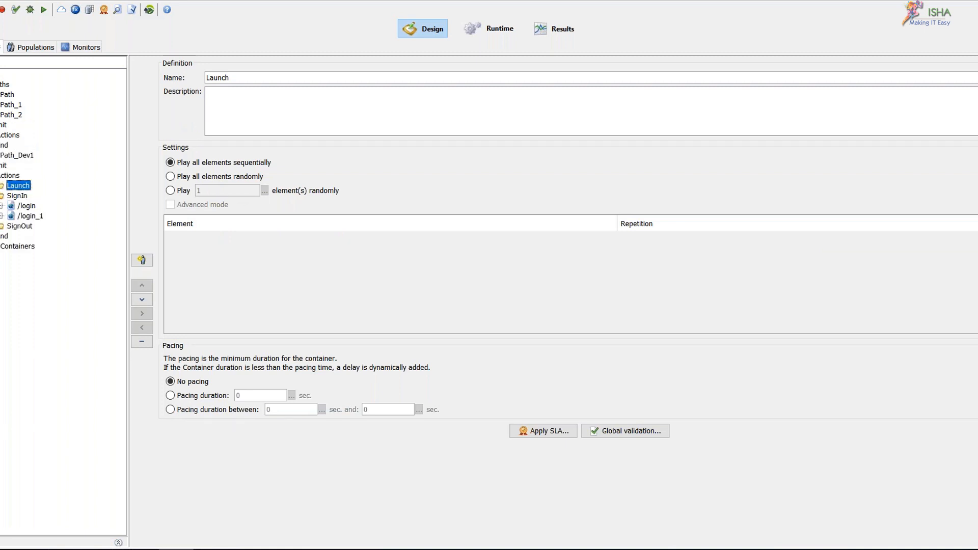
left_click(0, 135)
double_click(10, 147)
left_click(30, 156)
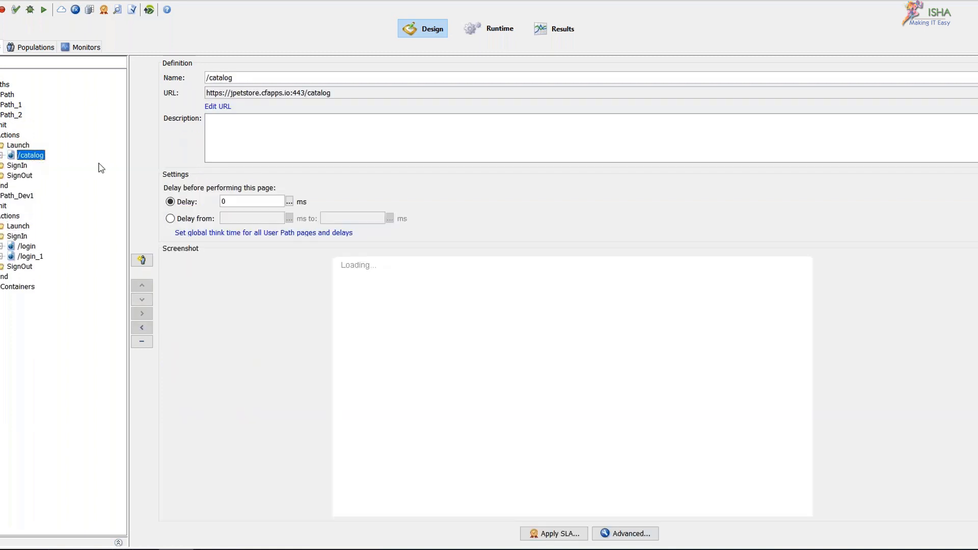
left_click(15, 227)
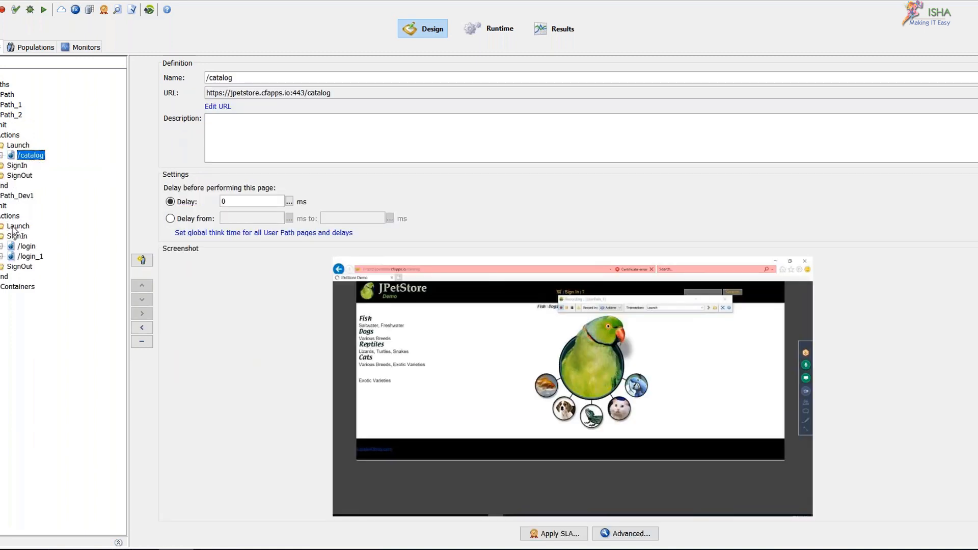
key("ctrl+v")
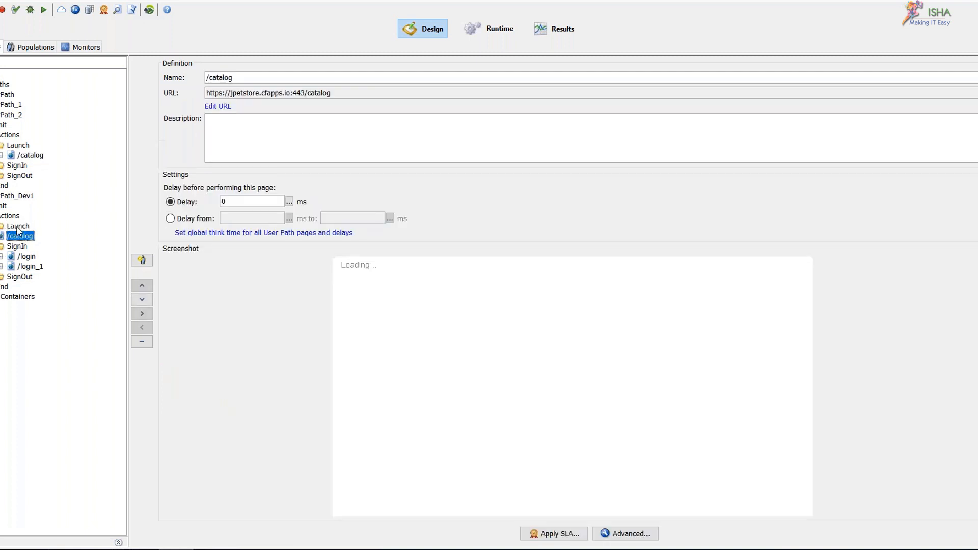
left_click_drag(19, 236, 21, 229)
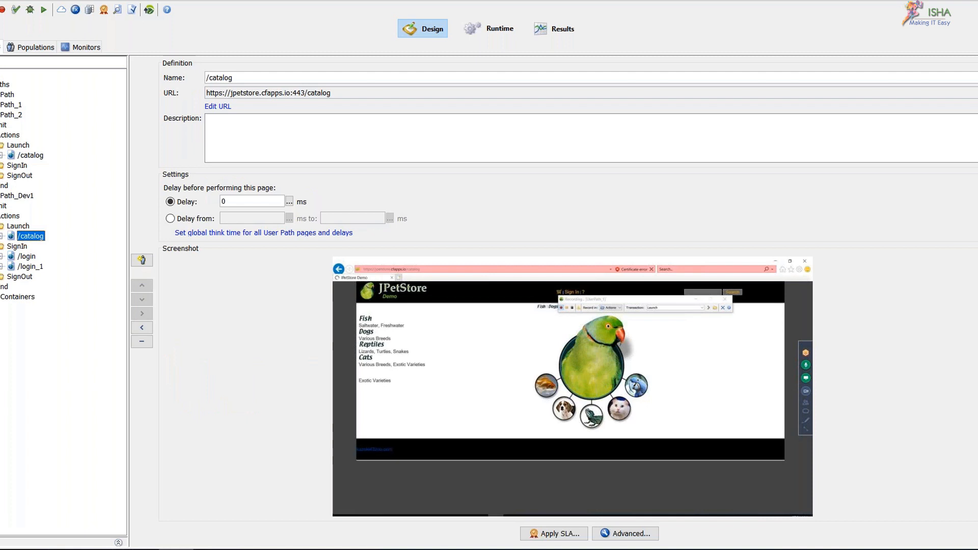
Step: Disable the requests from /css/jpetstore.css through /favicon.ico in the /catalog page of UserPath_Dev1
left_click(0, 135)
left_click(0, 115)
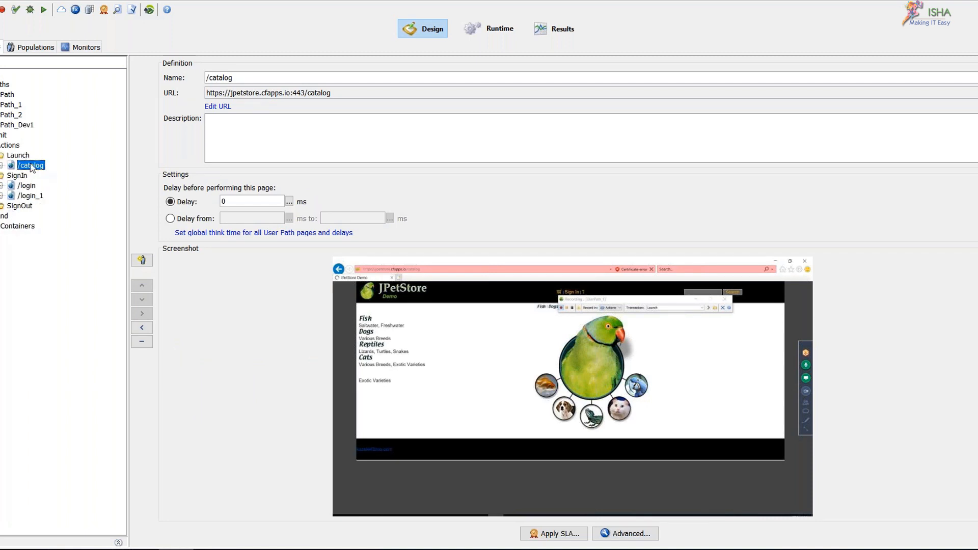
double_click(32, 167)
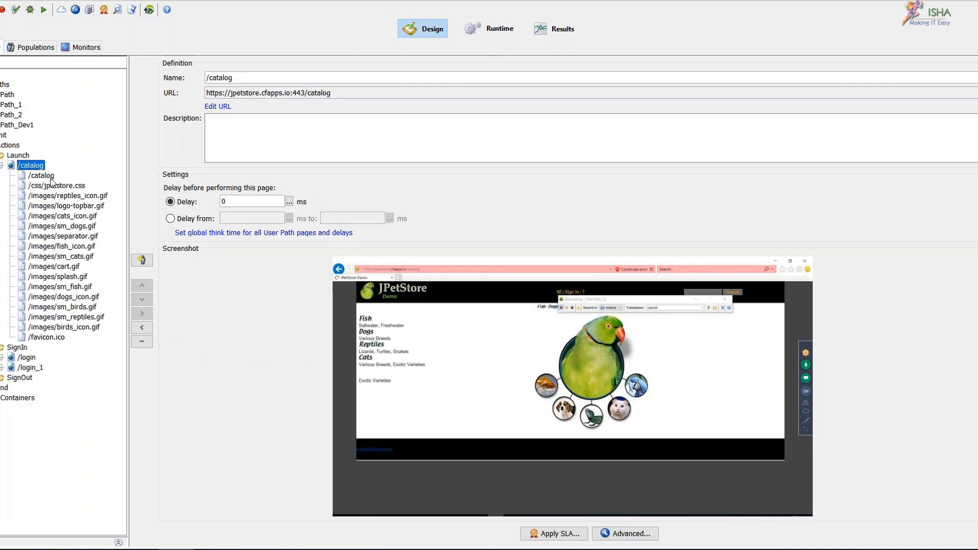
left_click(63, 187)
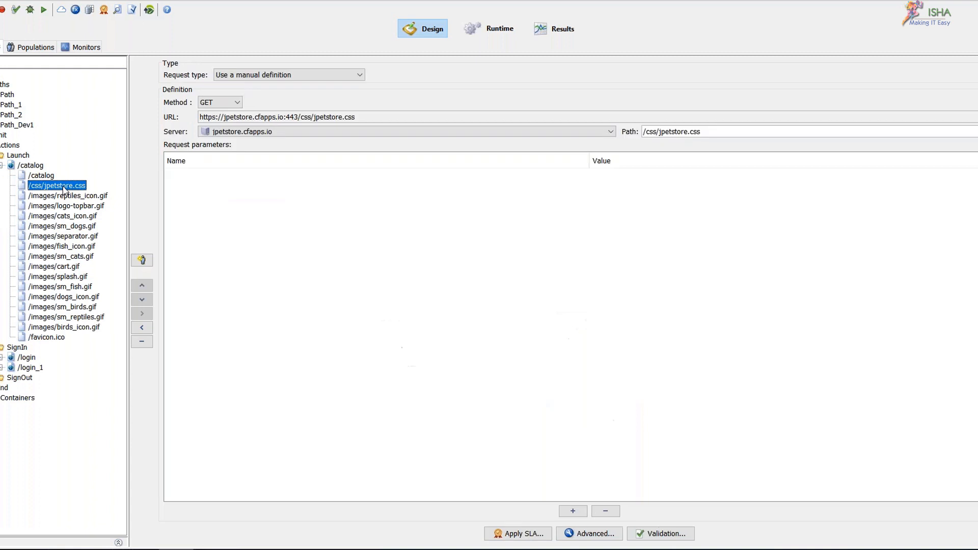
left_click(53, 336, "shift")
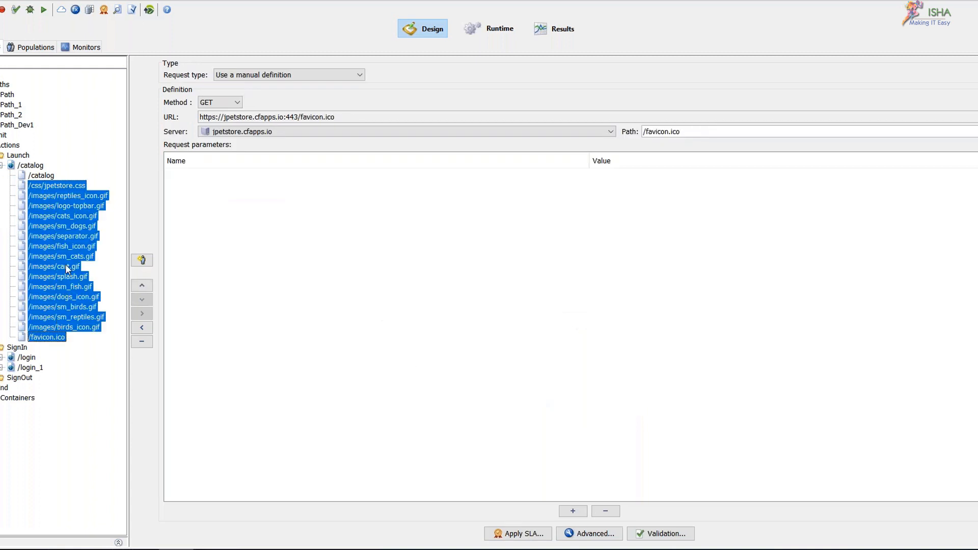
left_click(47, 233)
left_click(74, 204)
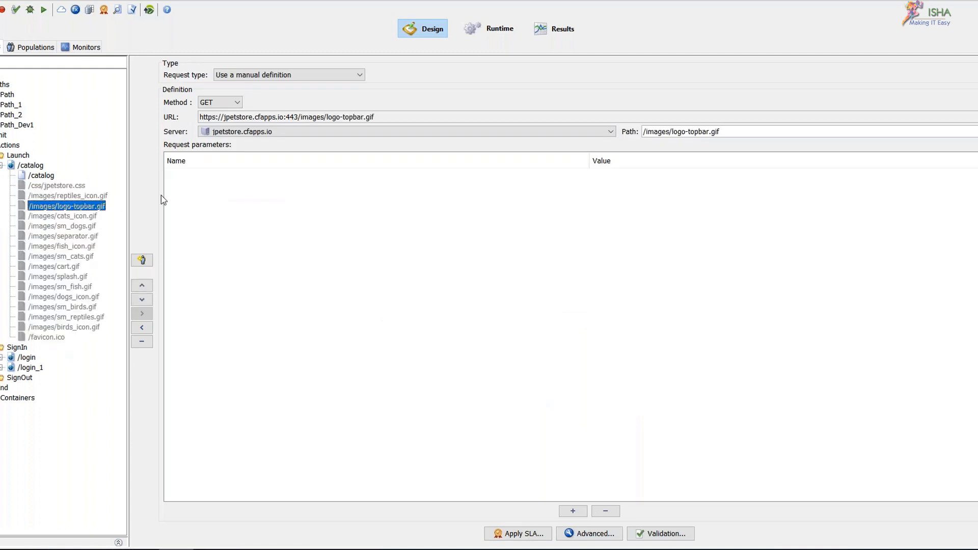
Step: Examine the request type options available for the /catalog request in the Launch container's /catalog page
left_click(2, 165)
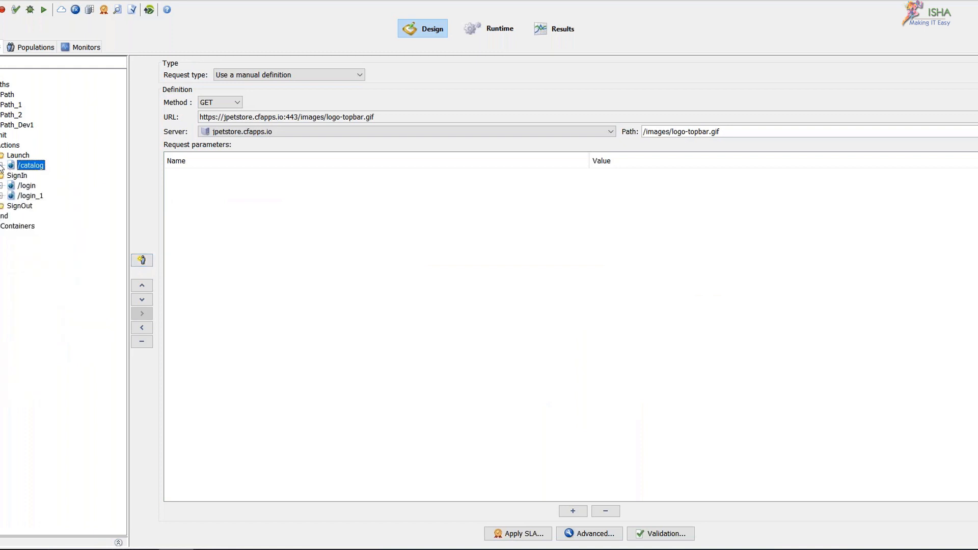
left_click(2, 166)
left_click(35, 176)
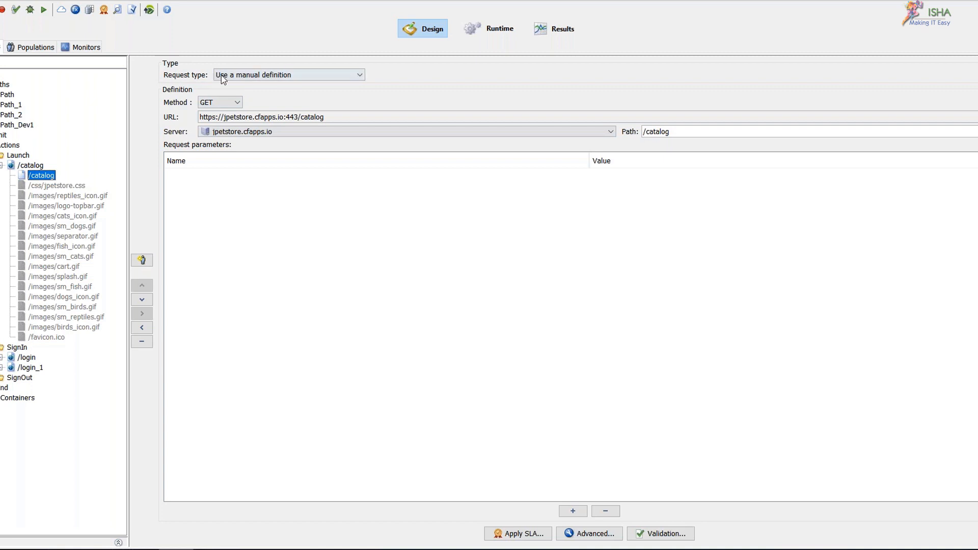
left_click(352, 77)
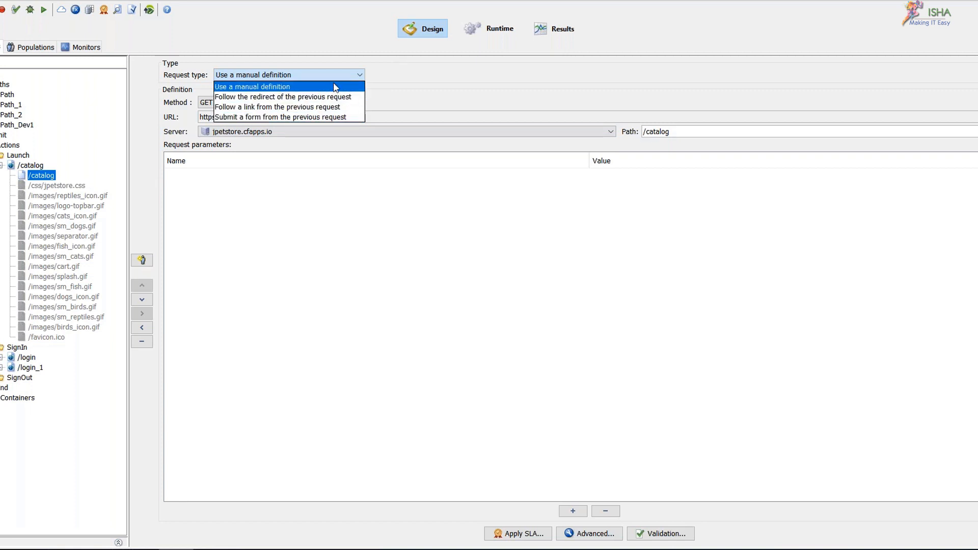
left_click(412, 93)
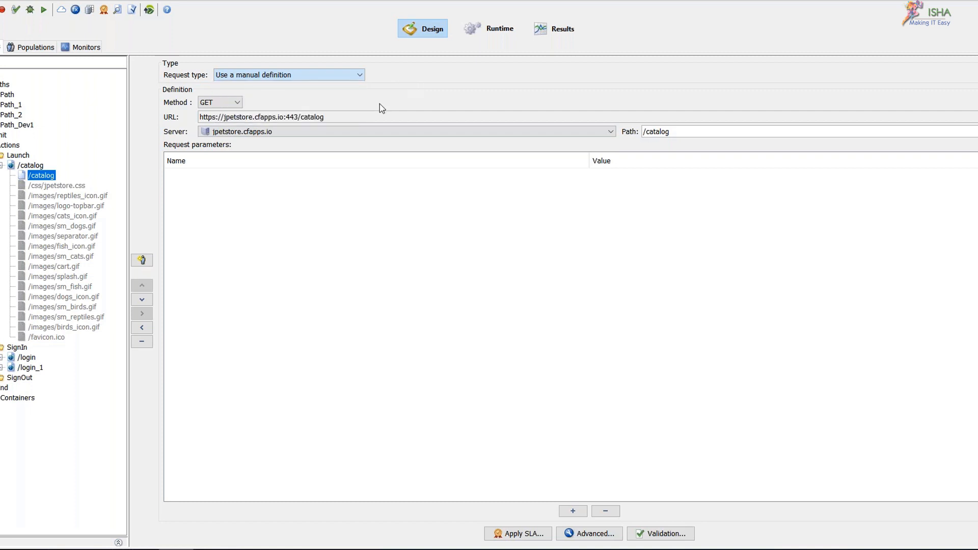
Step: Compare the request types and definitions of the /login and /catalog requests in the /login_1 page
left_click(32, 369)
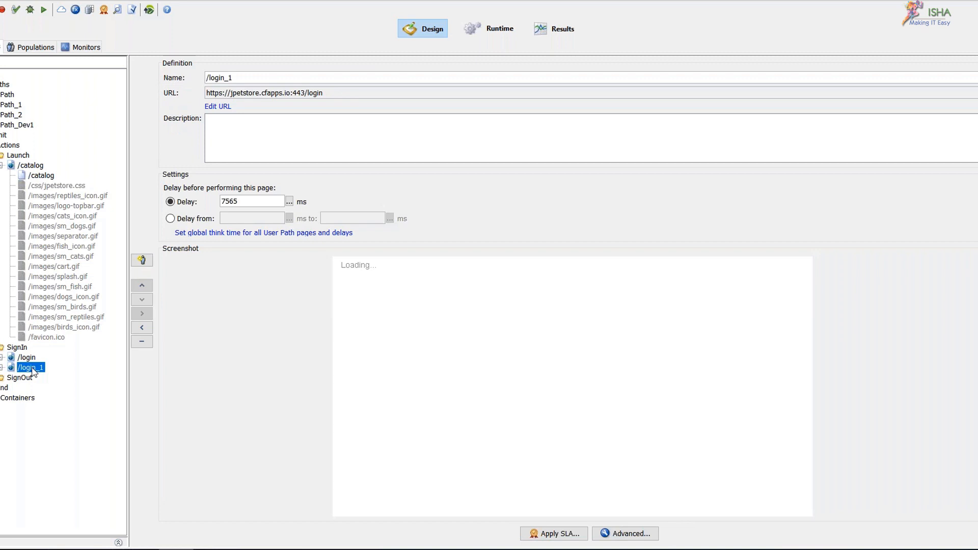
double_click(33, 369)
left_click(45, 359)
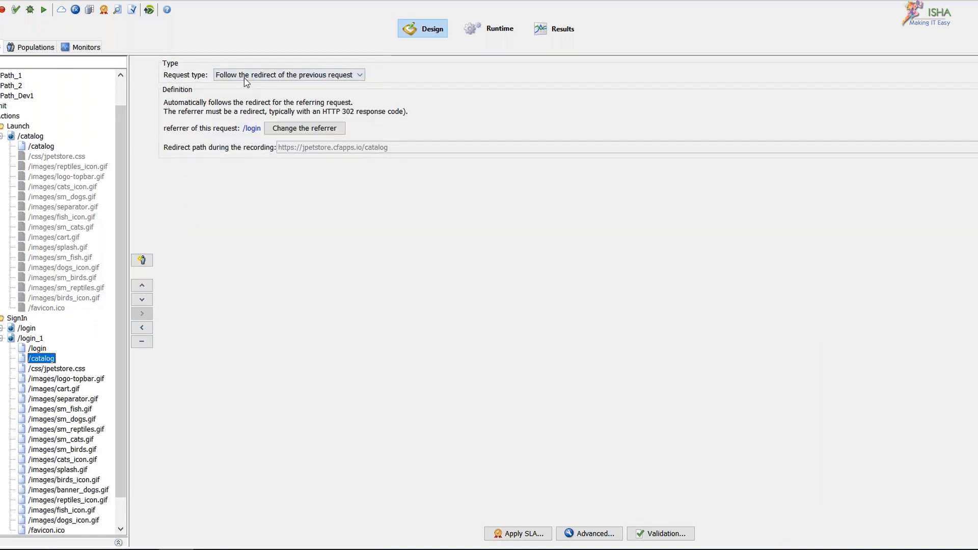
left_click(38, 349)
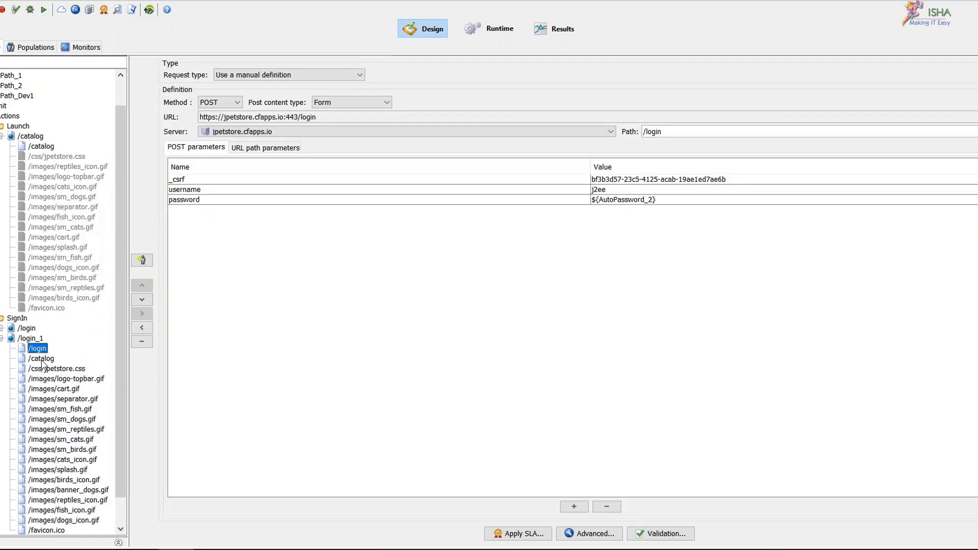
left_click(42, 360)
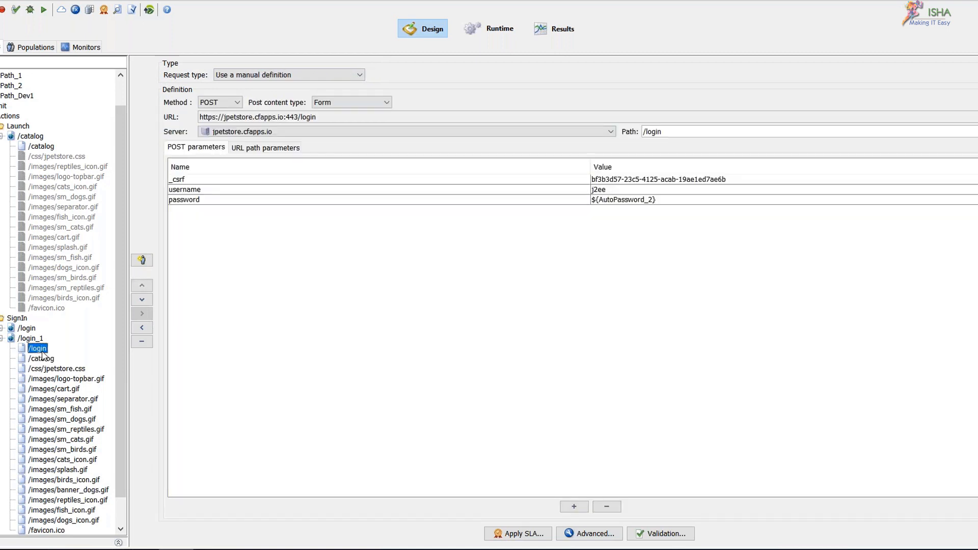
left_click(41, 350)
left_click(43, 359)
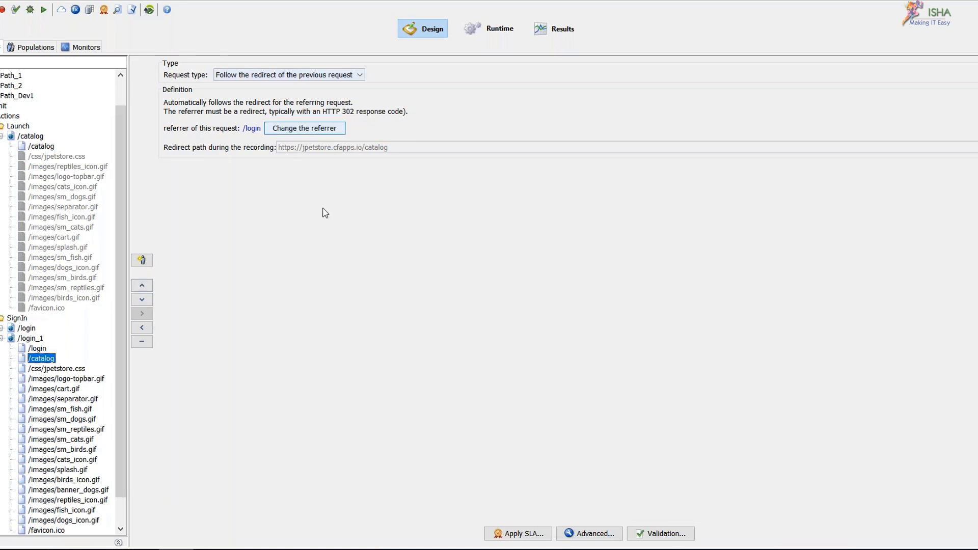
Step: Switch /login_1's /catalog request to "Use a manual definition", then back to "Follow the redirect of the previous request"
scroll(114, 375, "down", 1)
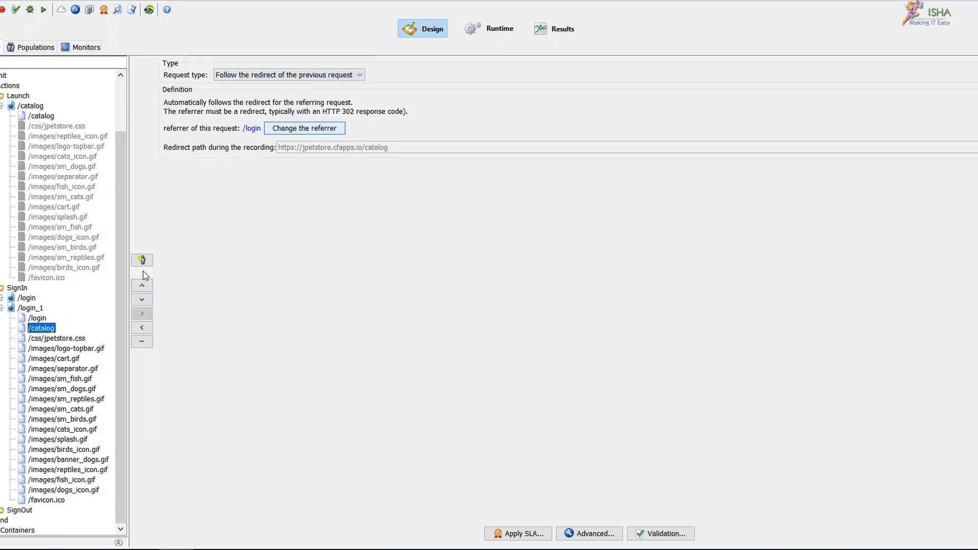
left_click(340, 76)
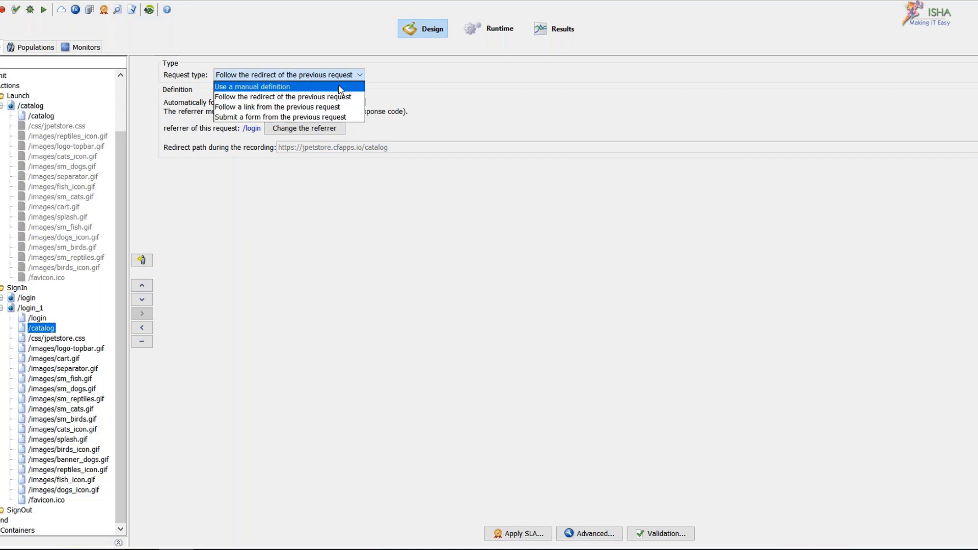
left_click(340, 87)
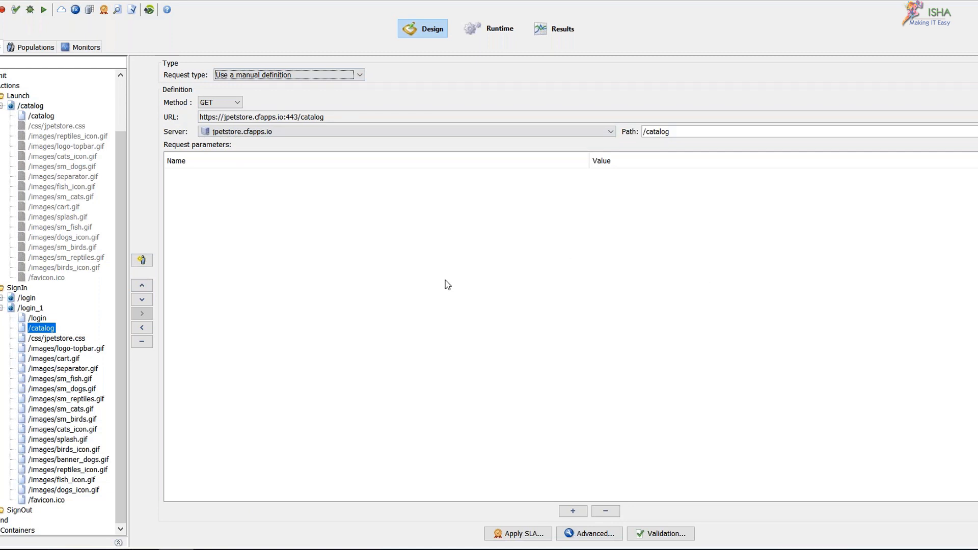
left_click(354, 79)
left_click(278, 97)
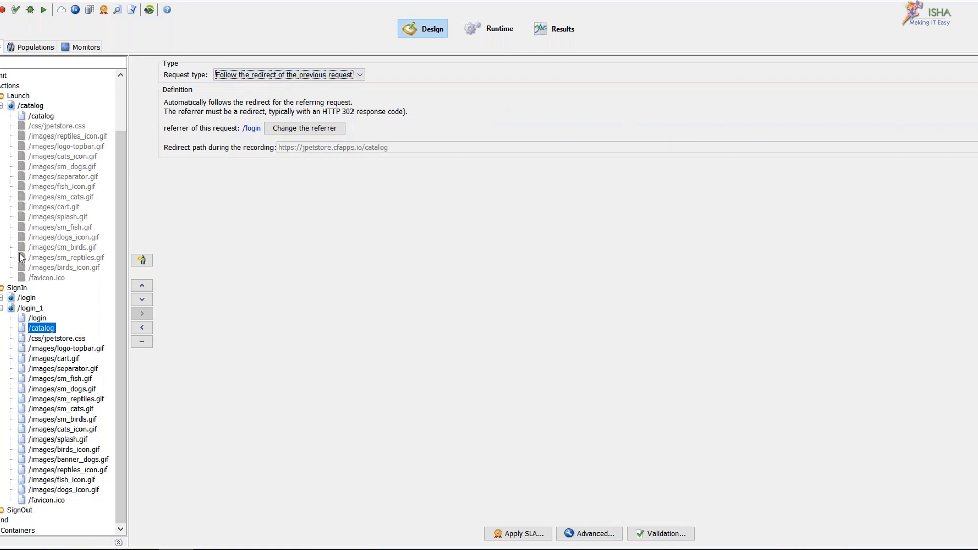
Step: Disable the requests from /css/jpetstore.css through /favicon.ico in the SignIn container's /login page
left_click(2, 299)
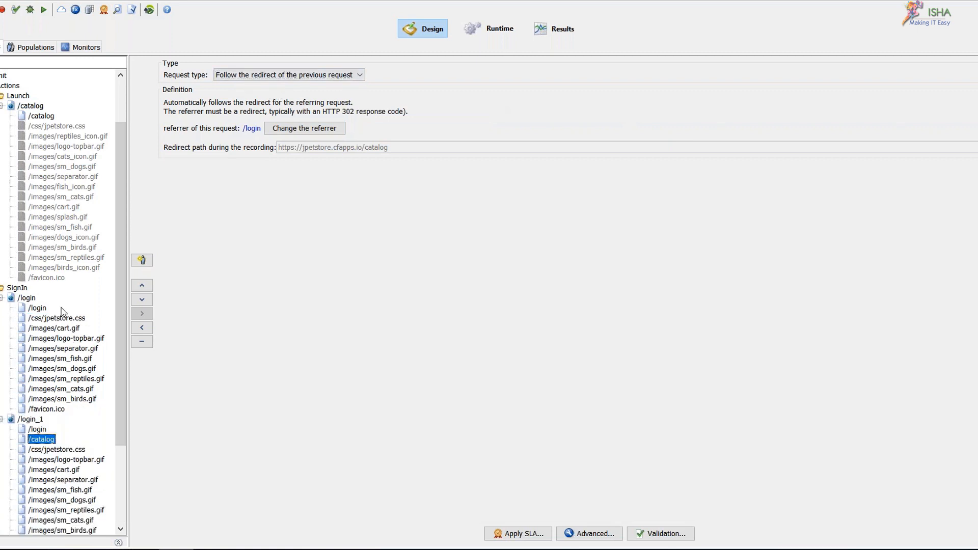
scroll(67, 258, "down", 2)
scroll(66, 256, "down", 2)
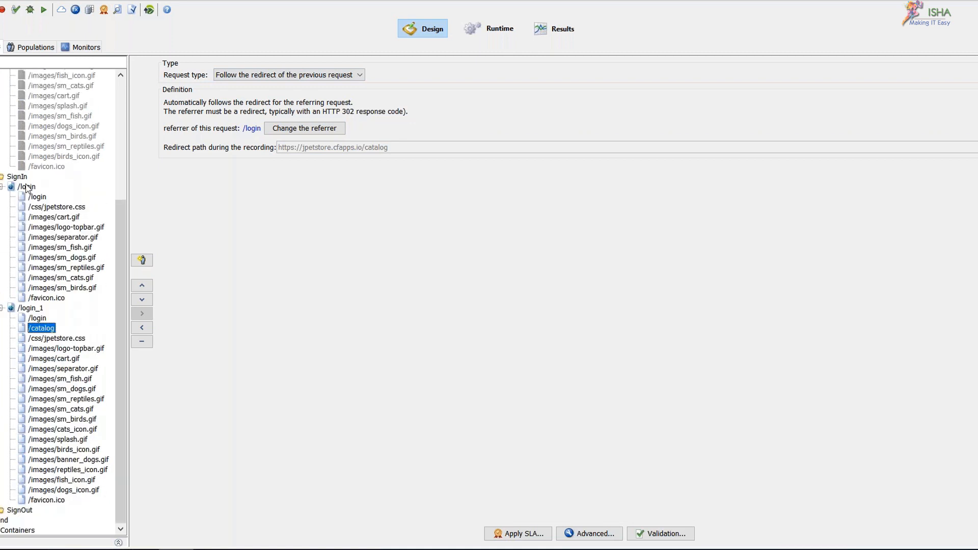
left_click(27, 186)
left_click(49, 208)
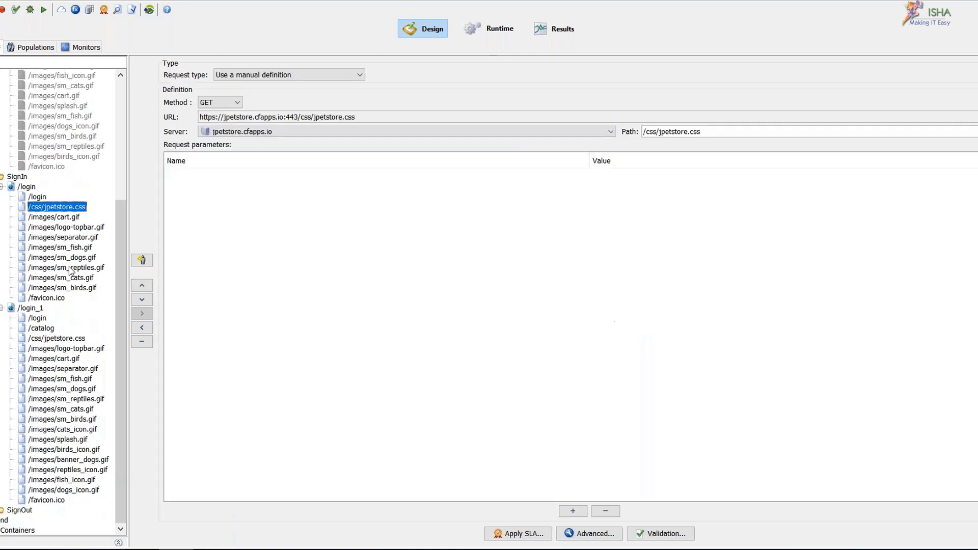
left_click(54, 298, "shift")
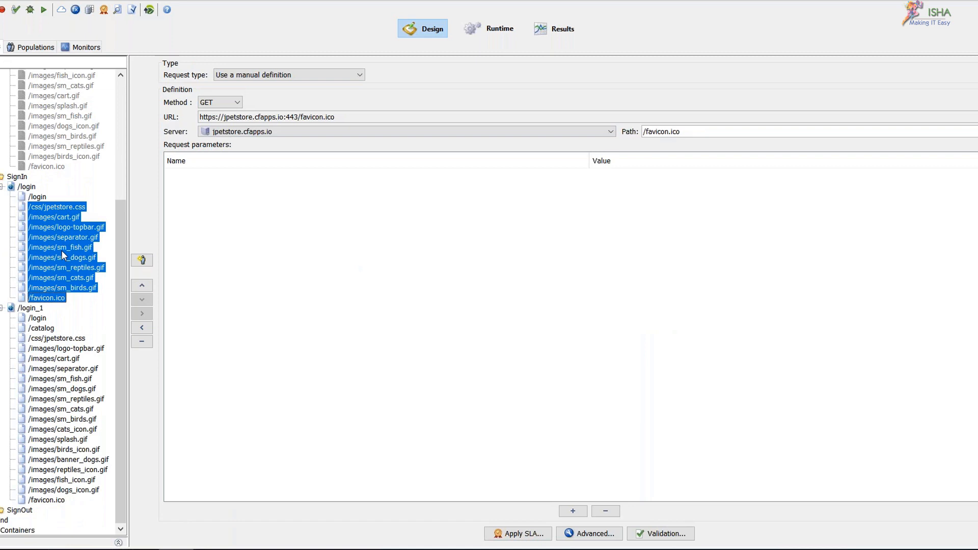
right_click(62, 251)
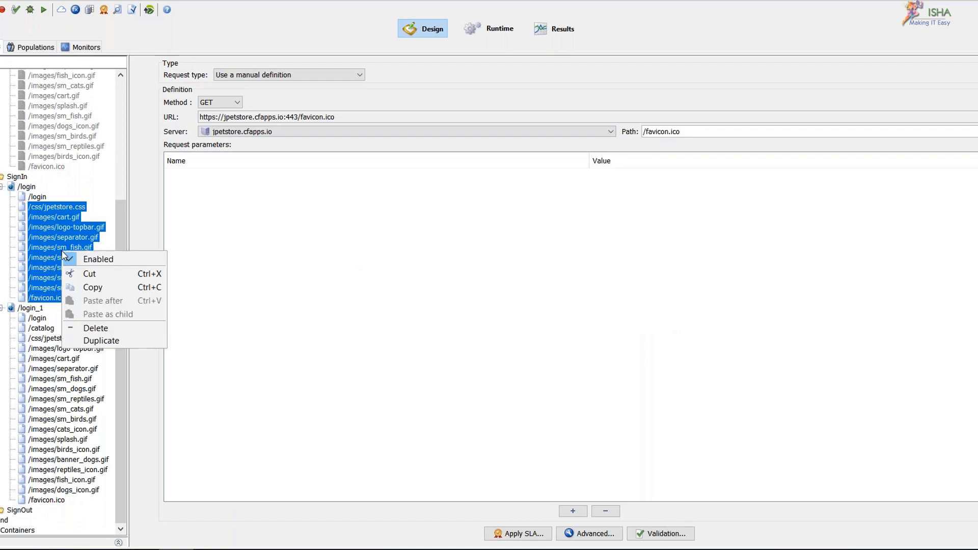
left_click(99, 260)
right_click(61, 224)
key("Escape")
left_click(53, 219)
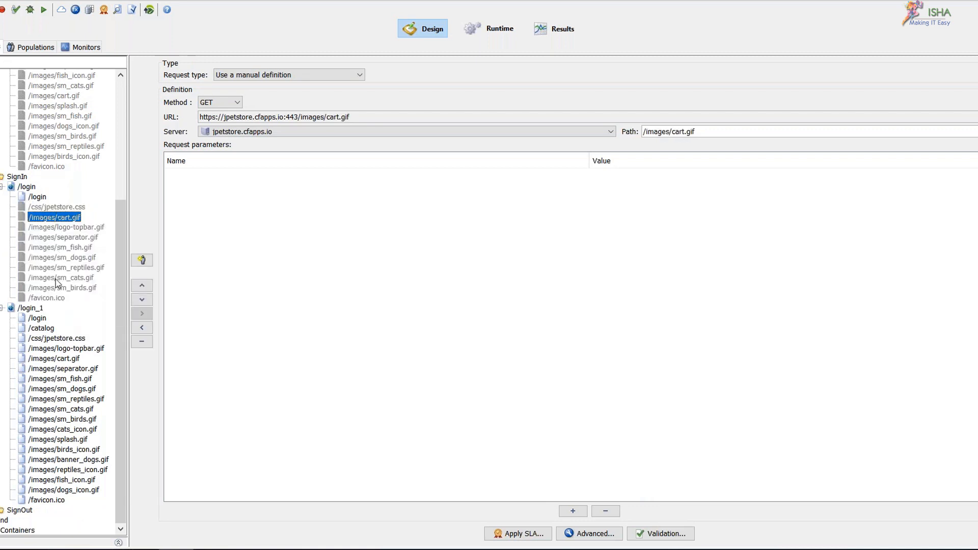
Step: Disable the requests from /css/jpetstore.css through /favicon.ico in the /login_1 page, leaving /login and /catalog enabled
left_click(38, 317)
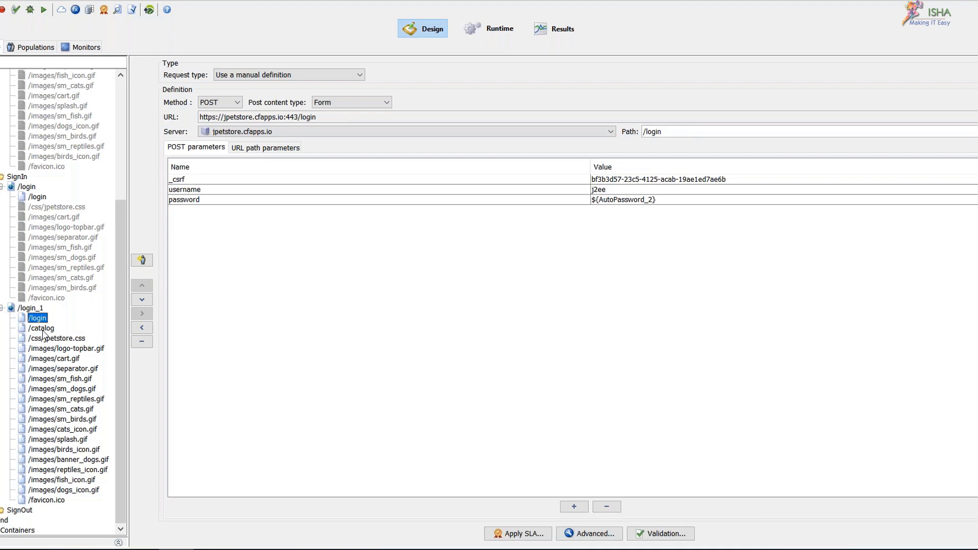
left_click(47, 329)
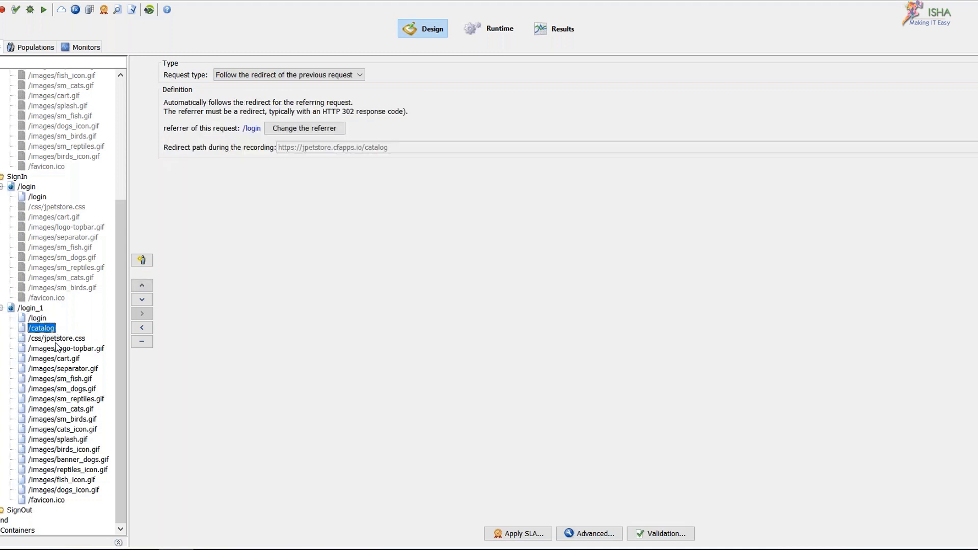
left_click(55, 340)
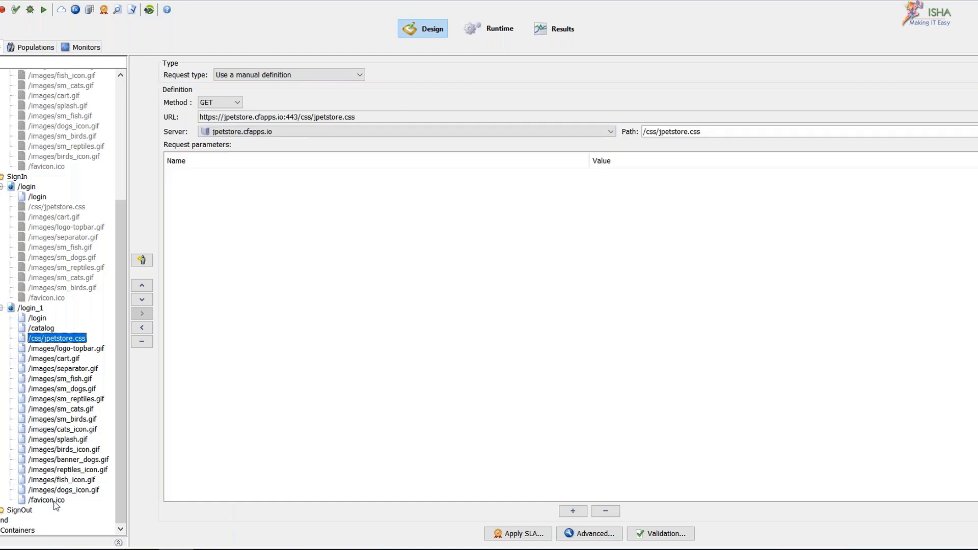
left_click(56, 504, "shift")
right_click(62, 432)
left_click(86, 437)
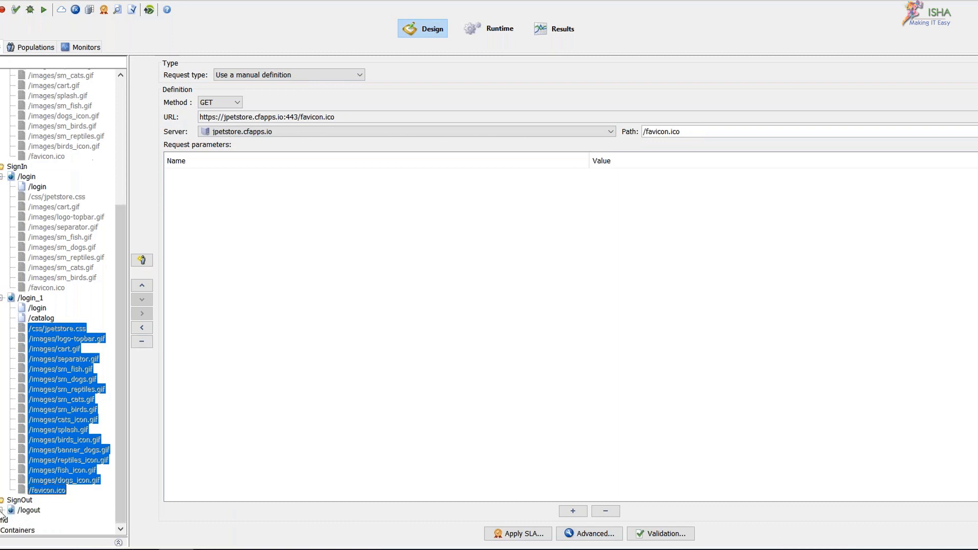
Step: Disable the requests from /css/jpetstore.css through /favicon.ico in the SignOut container's /logout page
left_click(41, 338)
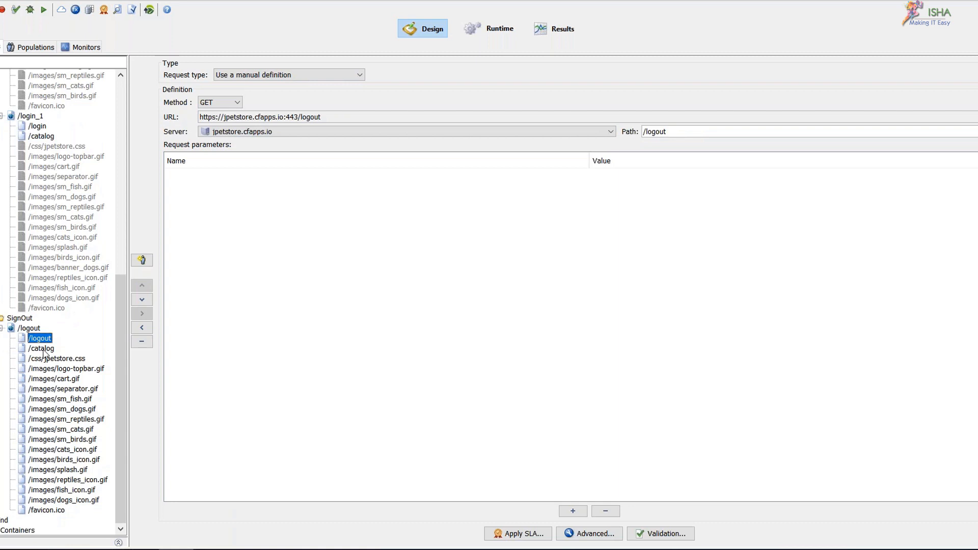
left_click(44, 351)
left_click(44, 340)
left_click(44, 346)
left_click(46, 358)
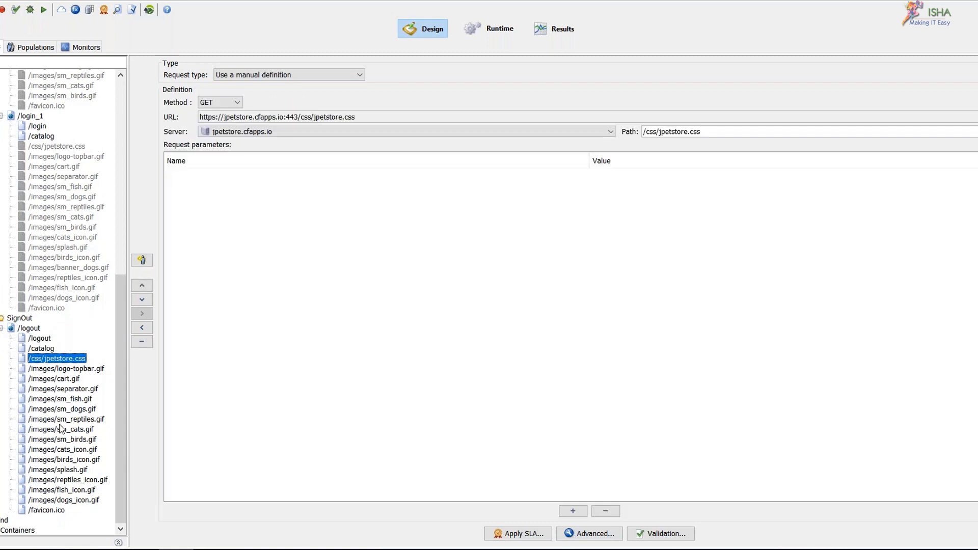
left_click(58, 512, "shift")
right_click(55, 458)
left_click(86, 464)
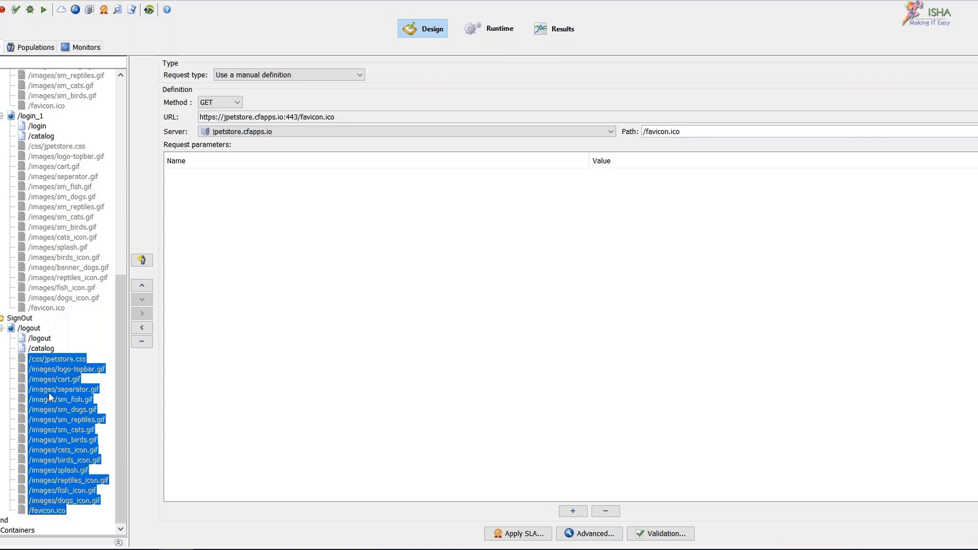
Step: Review the enabled requests in the SignIn pages and the page settings of /logout, /login and /catalog, collapsing the expanded pages
scroll(49, 395, "up", 2)
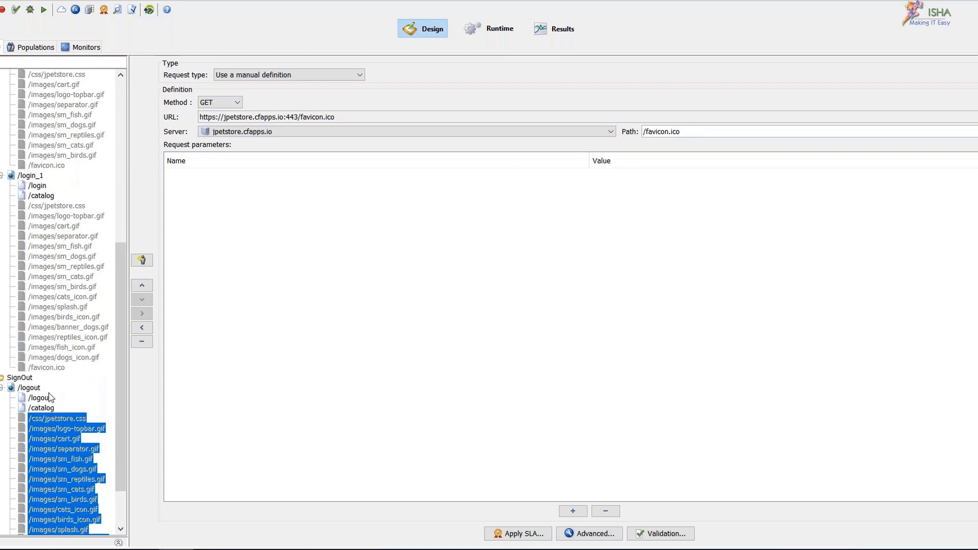
scroll(49, 398, "down", 1)
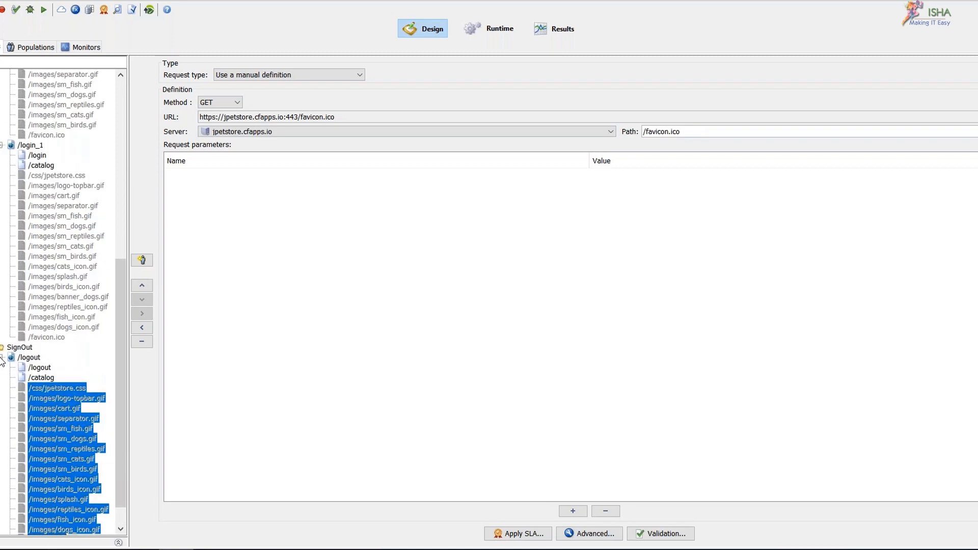
left_click(2, 357)
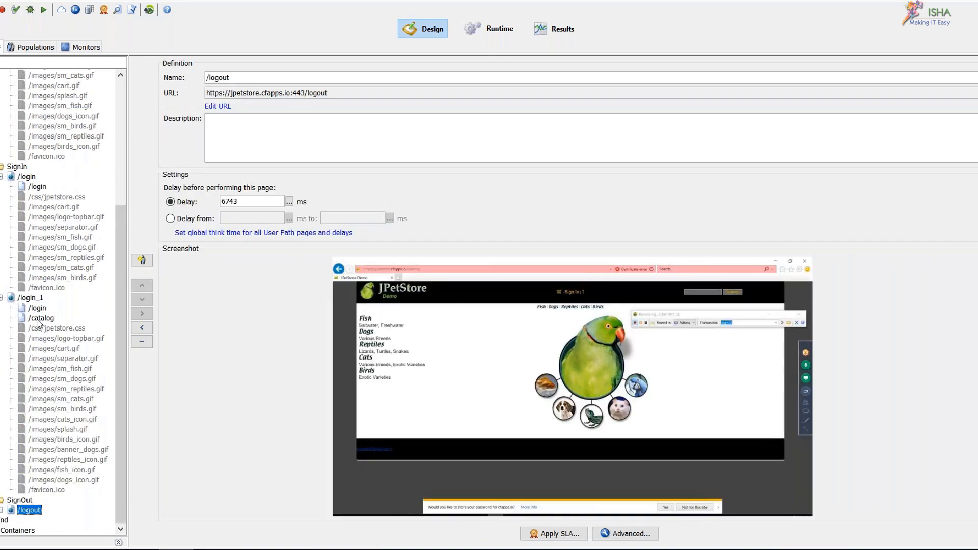
left_click(39, 318)
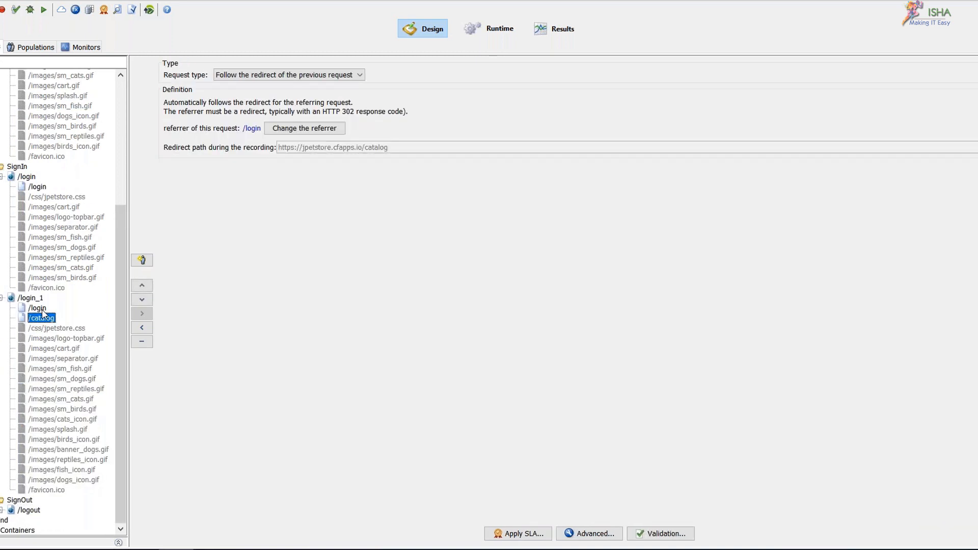
left_click(42, 309)
scroll(60, 357, "up", 1)
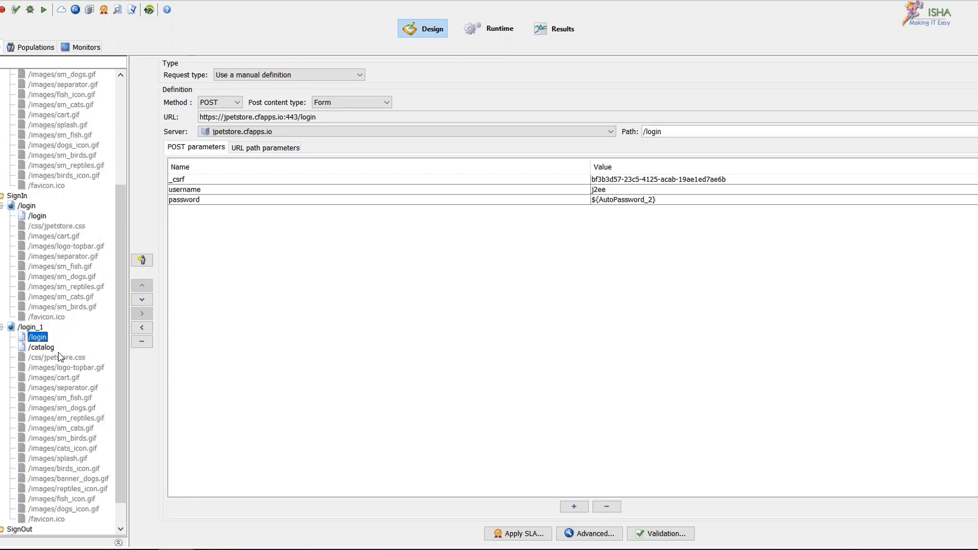
scroll(60, 358, "up", 2)
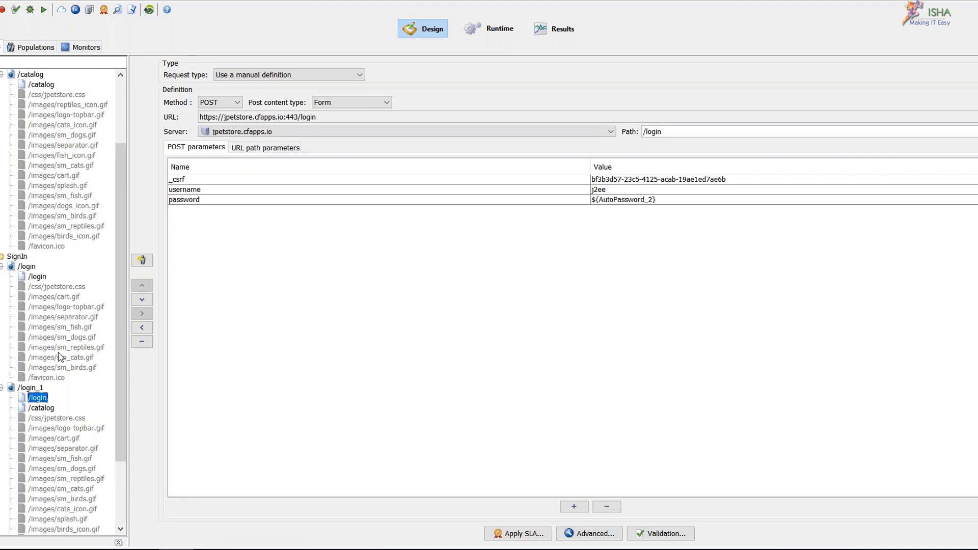
scroll(60, 357, "up", 3)
left_click(37, 367)
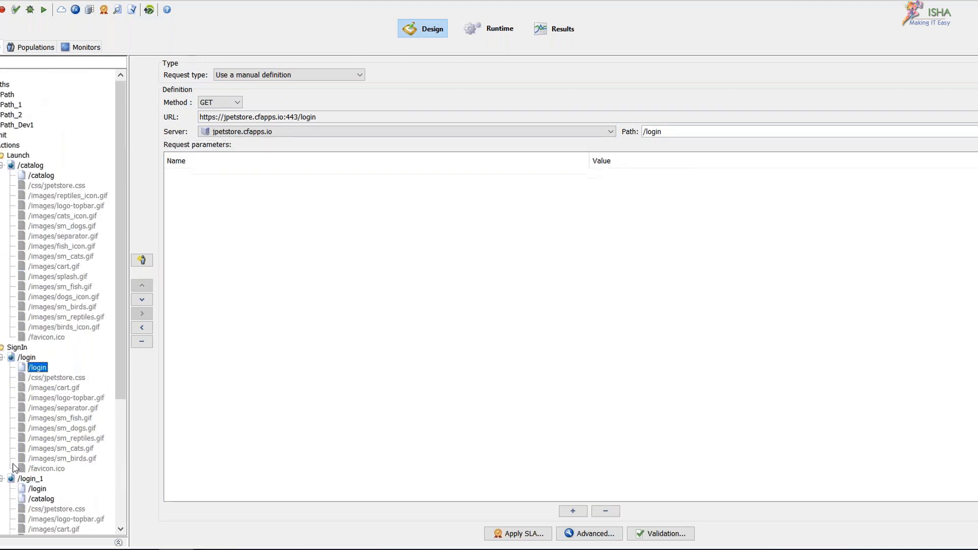
left_click(2, 357)
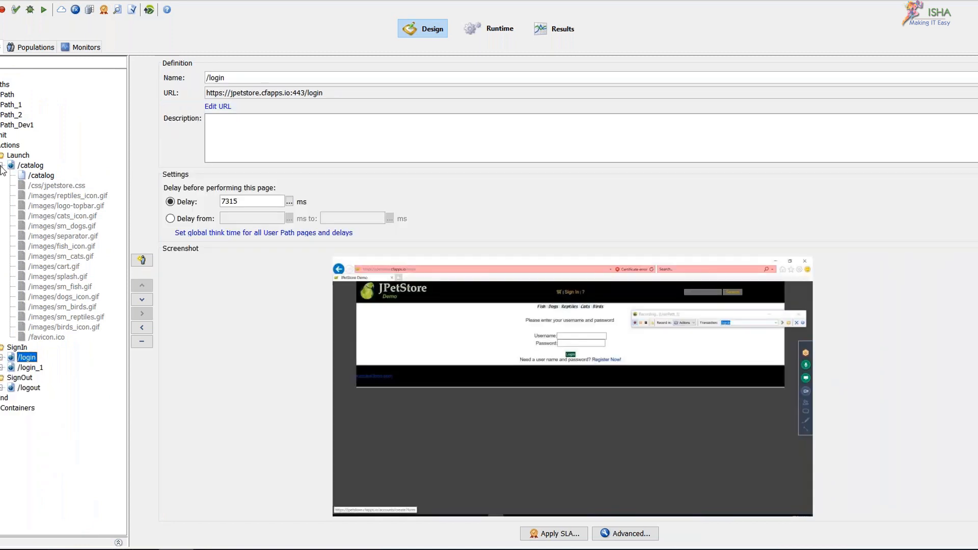
left_click(2, 165)
left_click(20, 165)
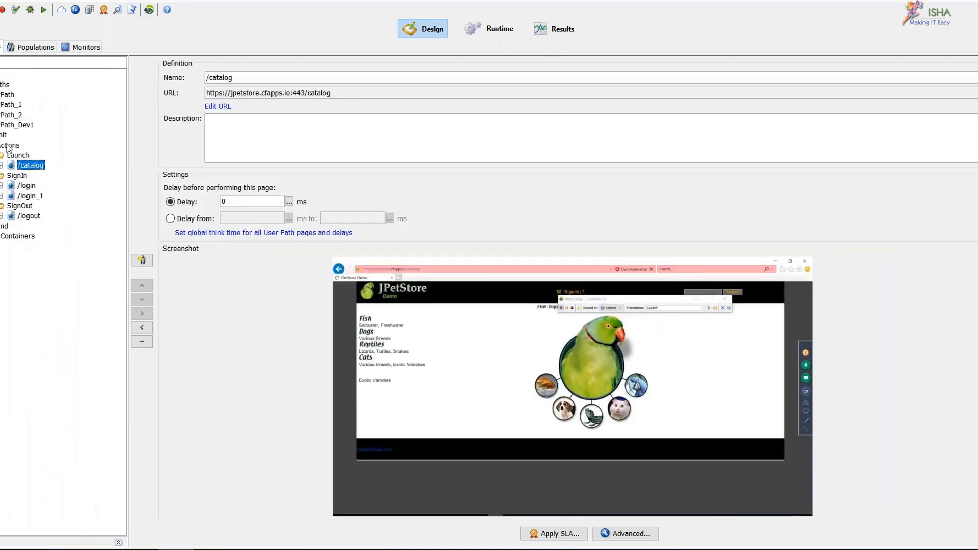
Step: View the settings of Actions and the /logout page, and write "Embedded Resources" in a new Notepad document
left_click(9, 146)
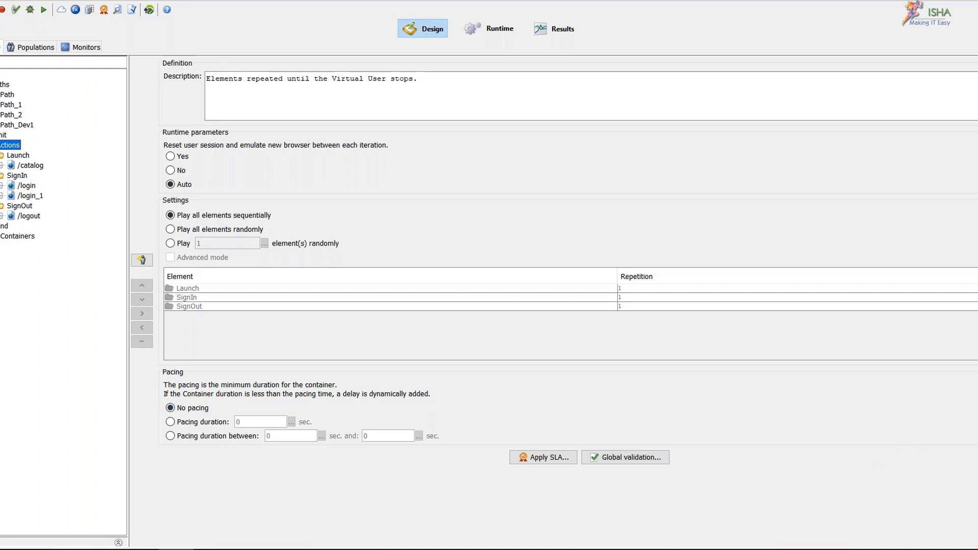
left_click(21, 216)
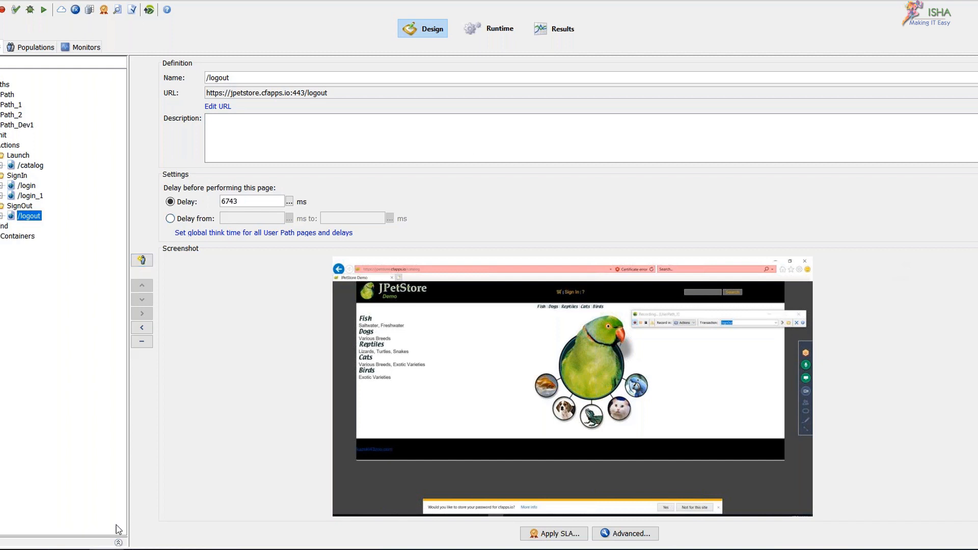
right_click(104, 549)
left_click(93, 487)
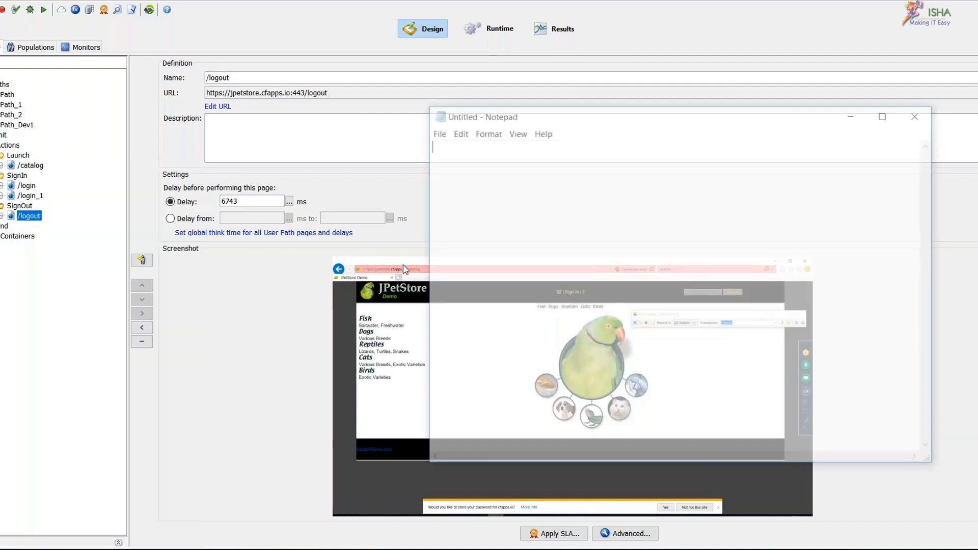
type("Embedded  Resources")
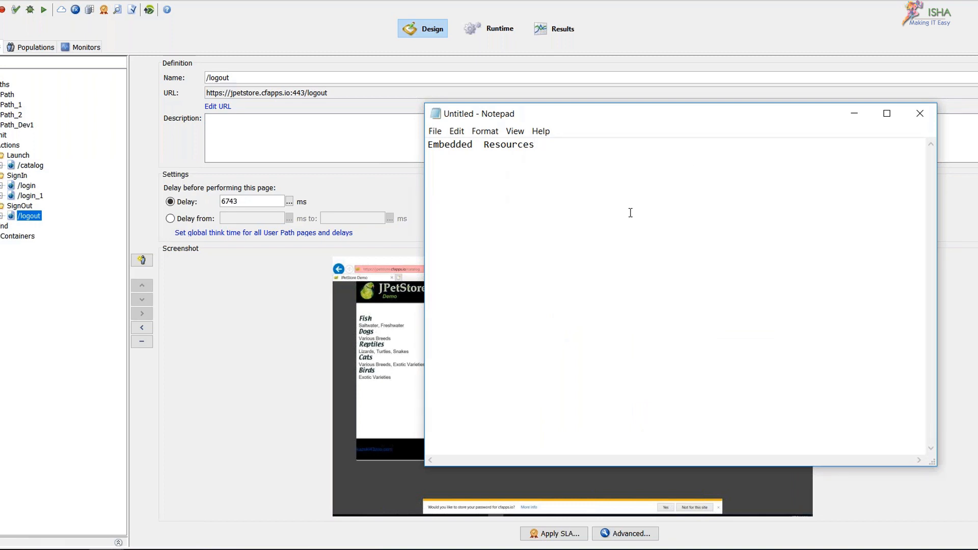
Step: Examine the disabled image and favicon requests inside SignOut's /logout page in NeoLoad, collapse it and display Launch's /catalog page
left_click(24, 219)
double_click(24, 219)
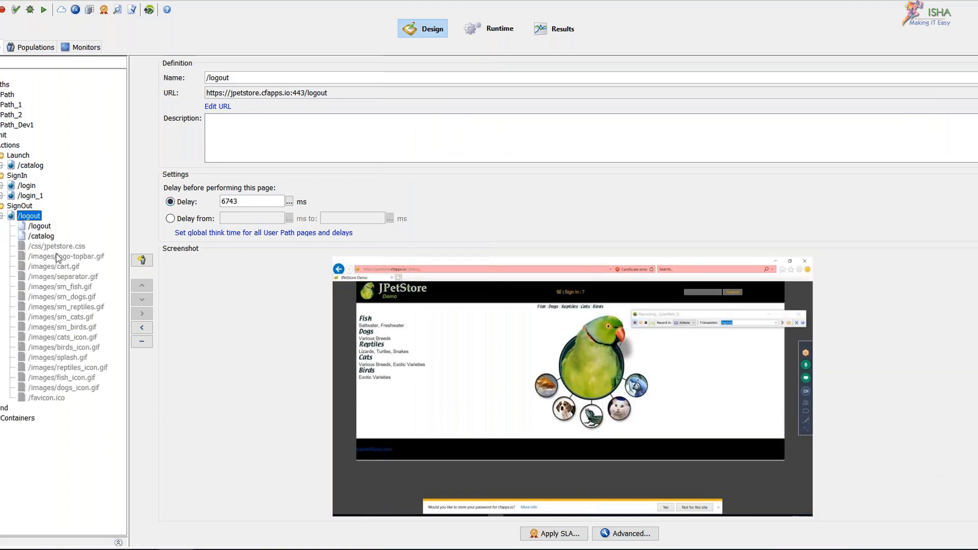
left_click(57, 256)
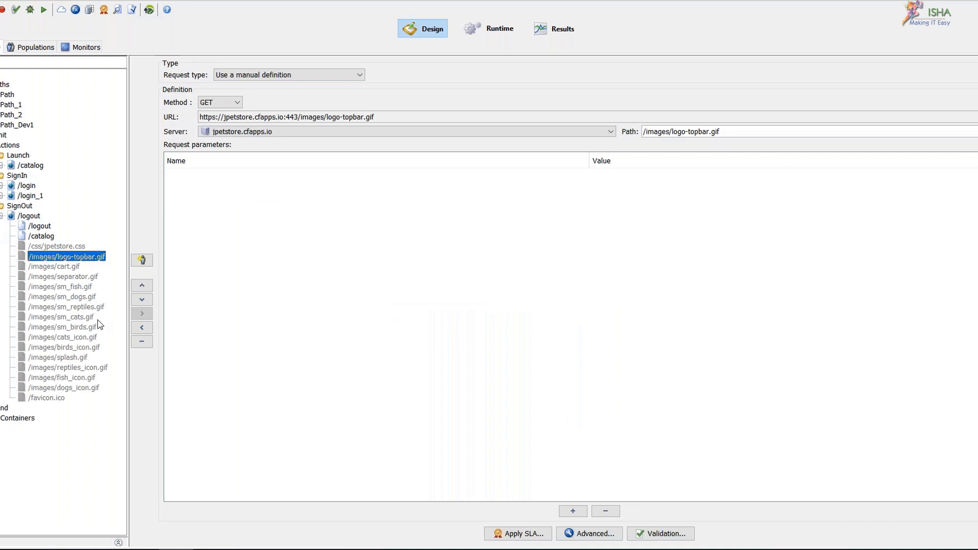
left_click(60, 357)
left_click(71, 330)
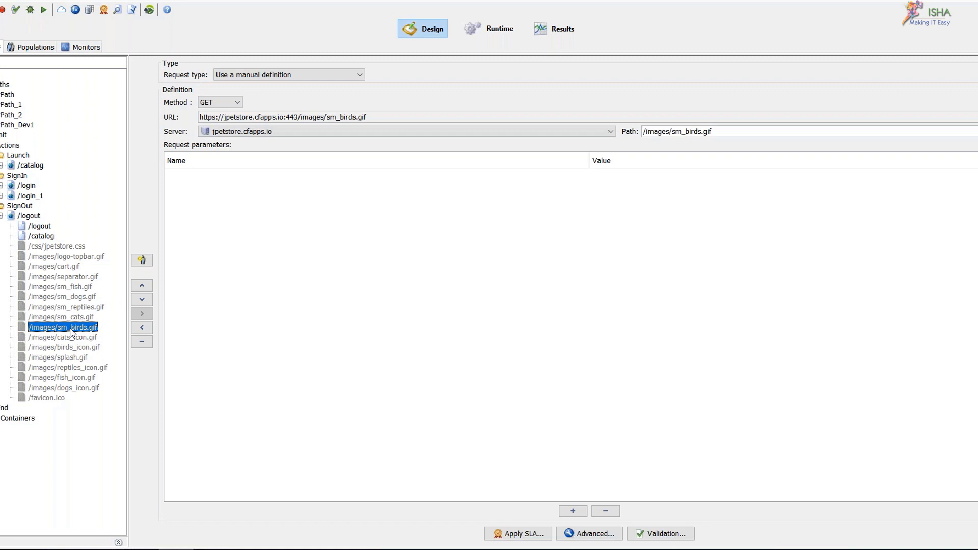
left_click(50, 399)
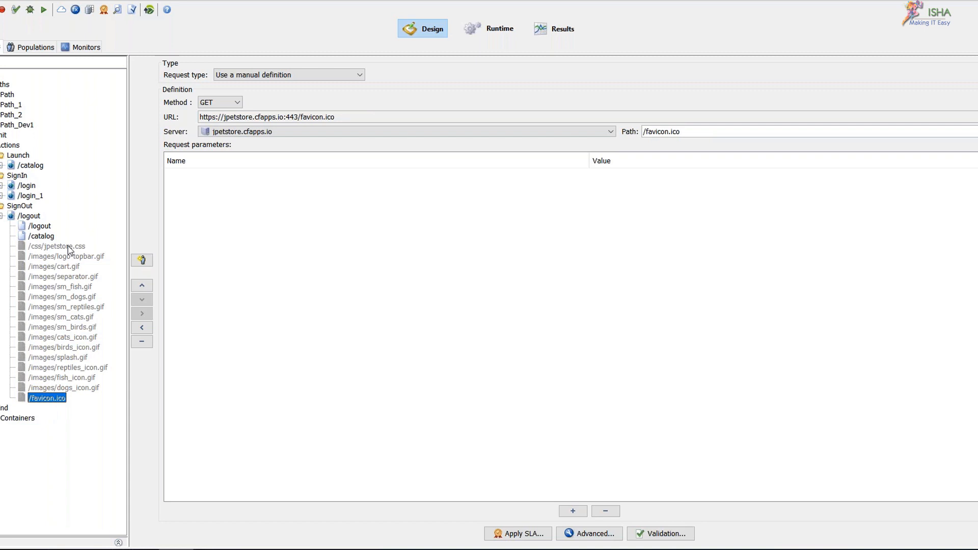
left_click(51, 257)
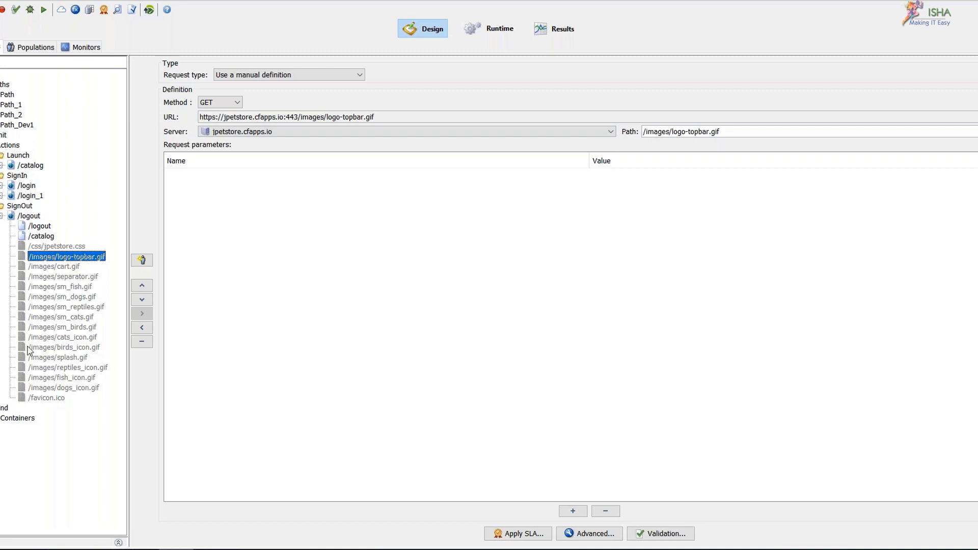
left_click(54, 398)
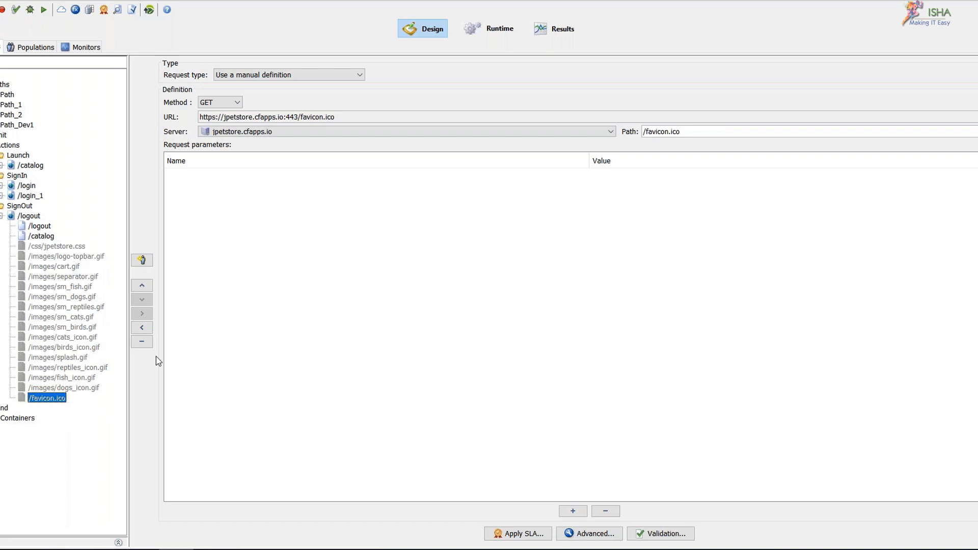
left_click(2, 217)
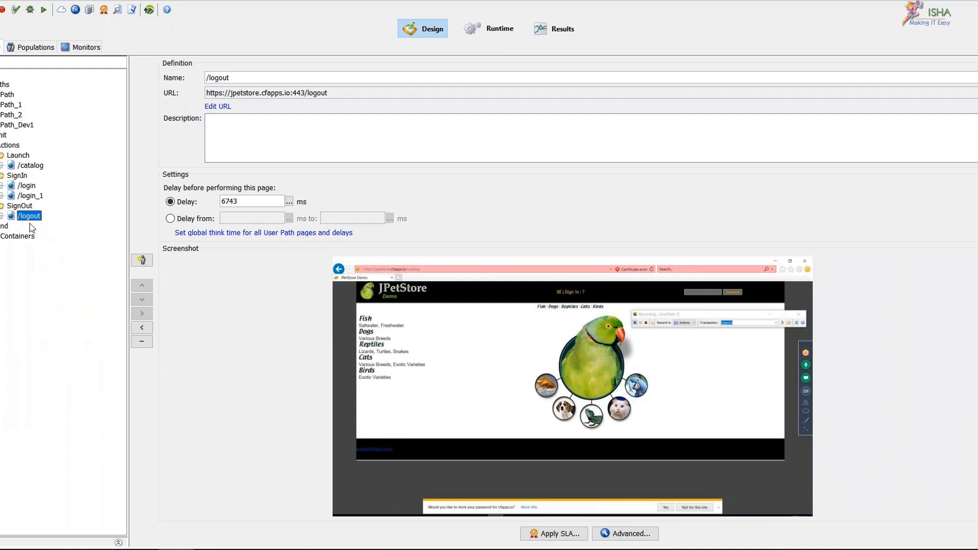
left_click(2, 216)
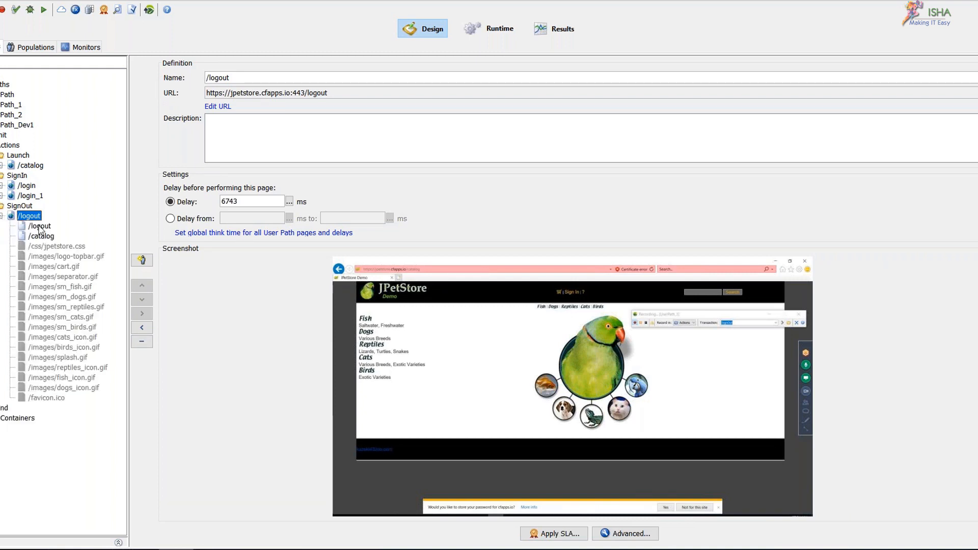
left_click(55, 257)
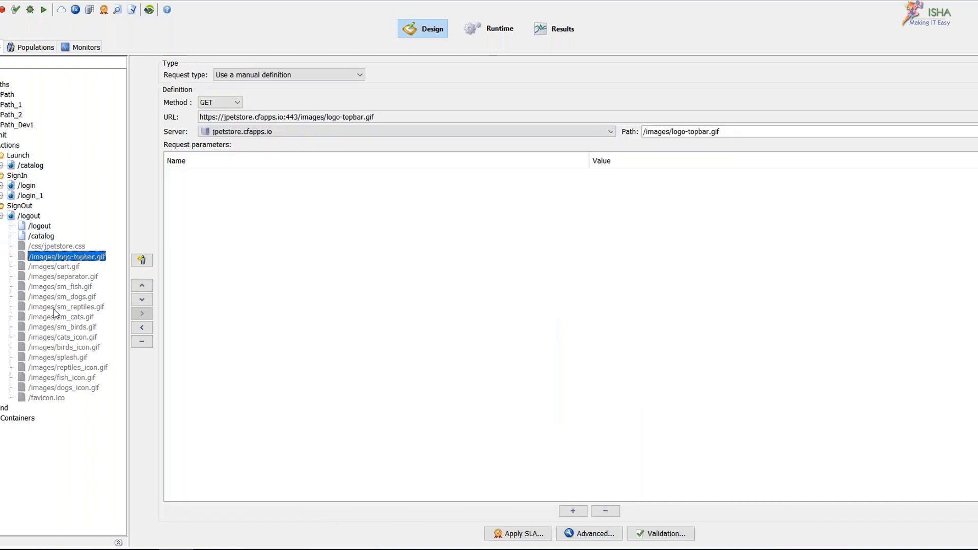
double_click(11, 215)
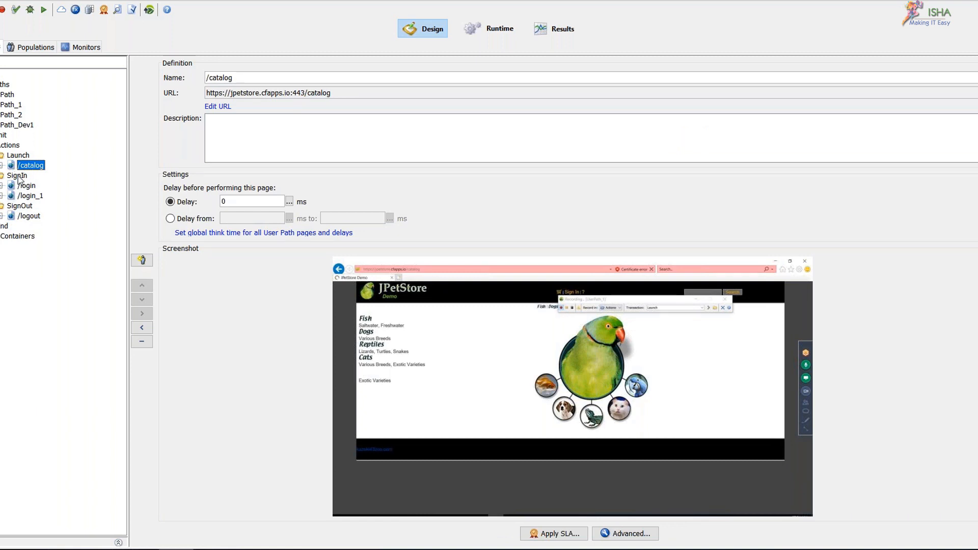
Step: Run the validity check on UserPath_Dev1 after reviewing the advanced parameters, enlarging the check window and its results list
left_click(17, 19)
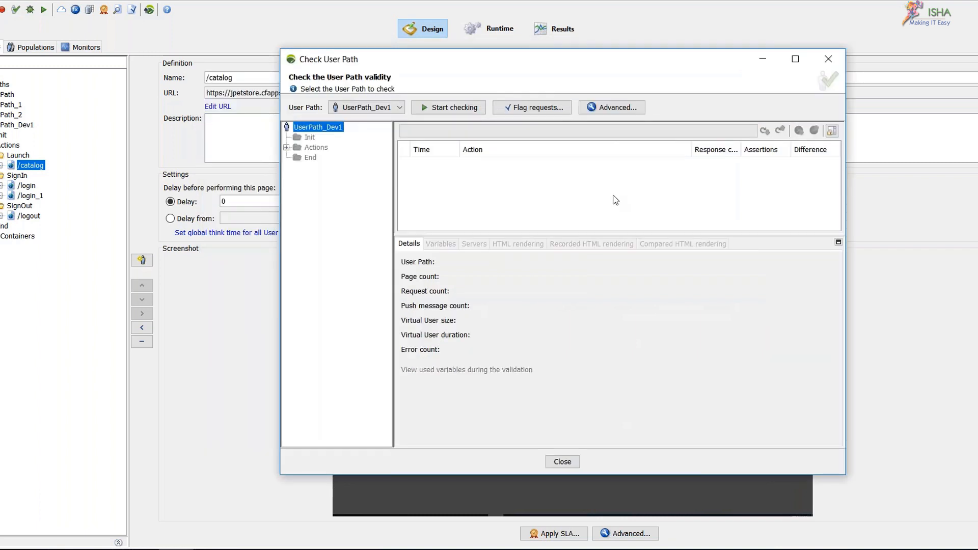
left_click(438, 102)
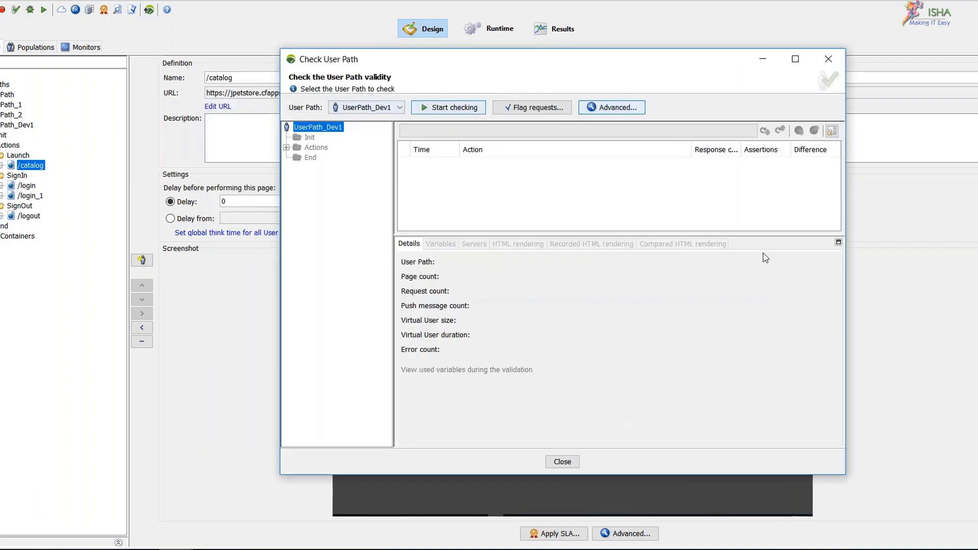
left_click(627, 112)
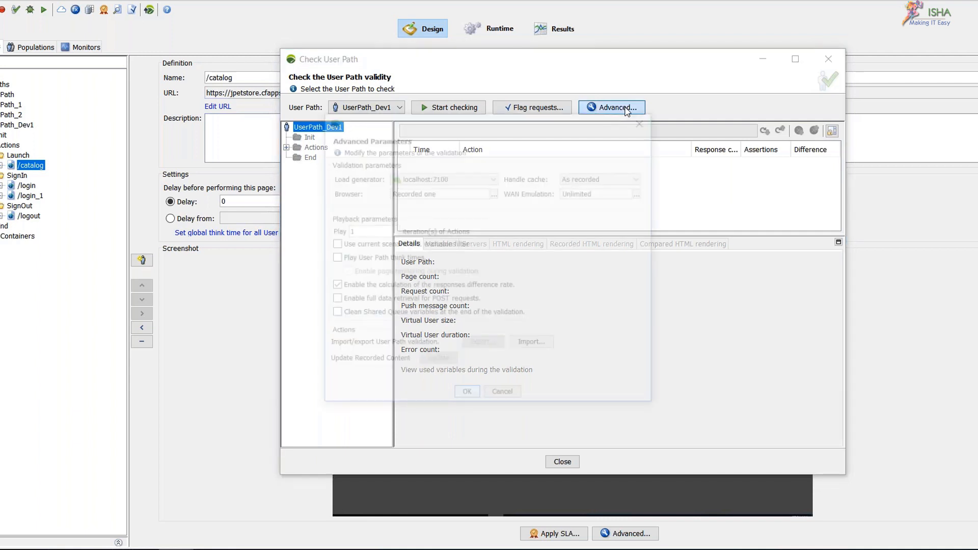
left_click(466, 396)
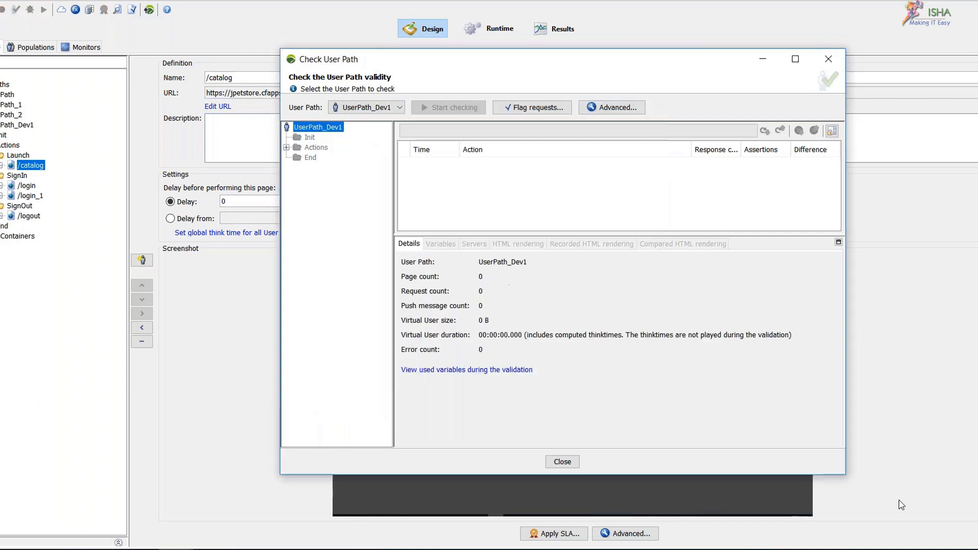
left_click_drag(851, 481, 958, 517)
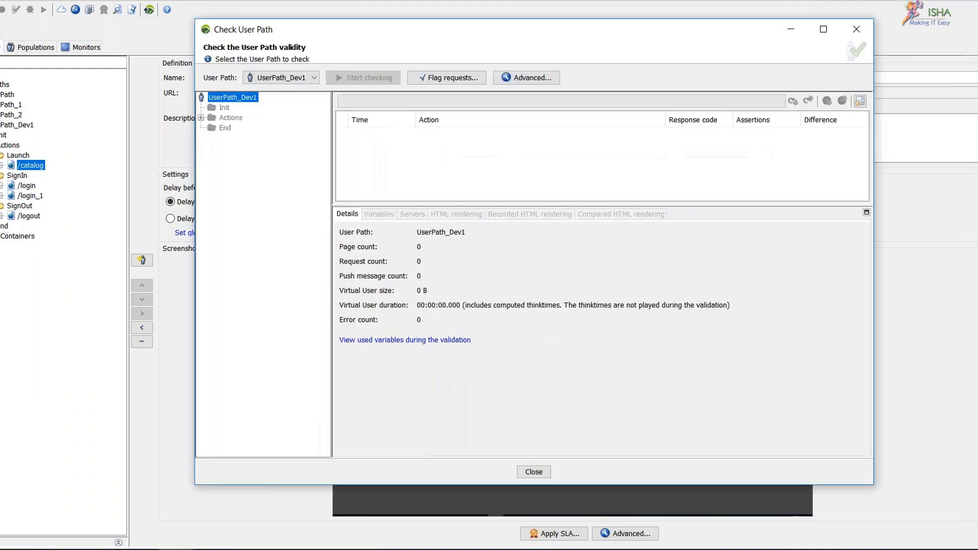
left_click_drag(597, 214, 597, 265)
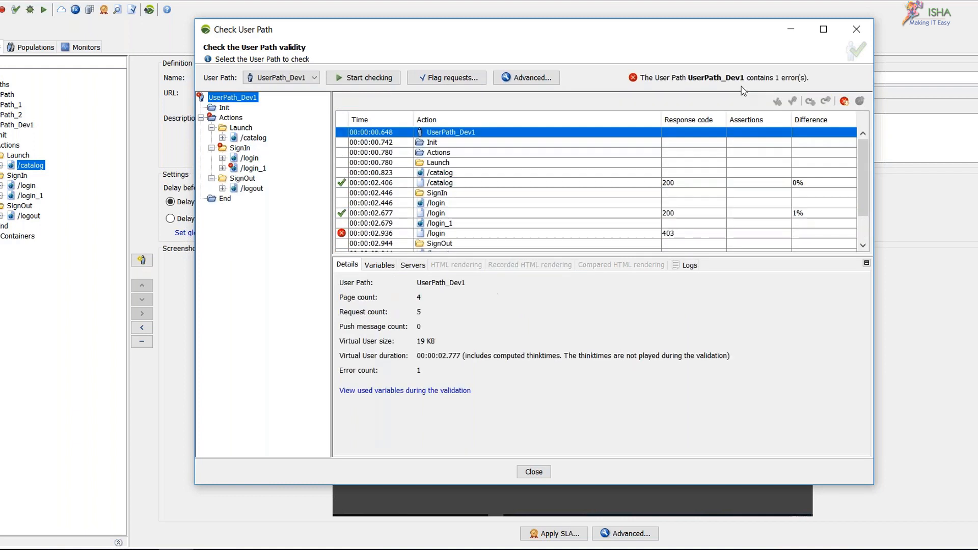
Step: Go to the error in the check results, review the /login response under /login_1, and show that request in Design
left_click(844, 102)
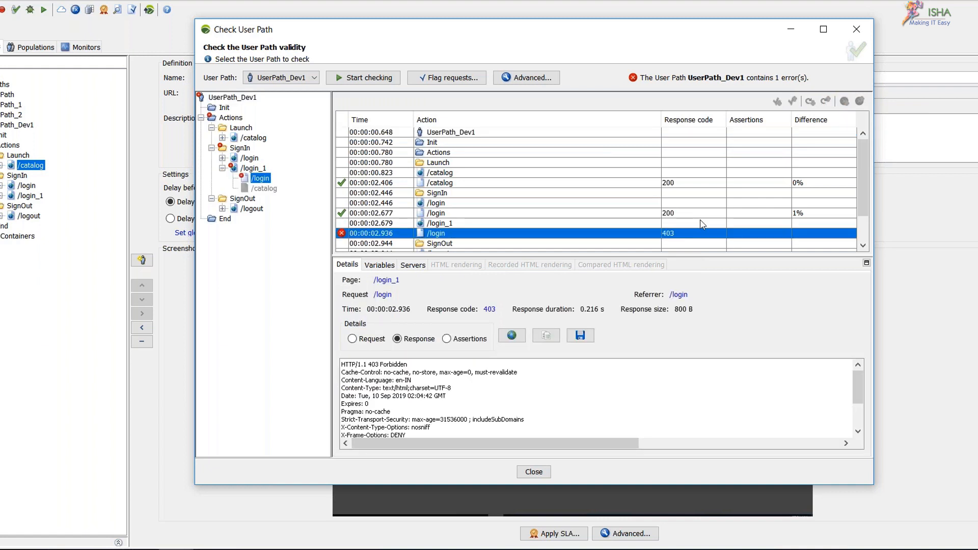
scroll(685, 200, "down", 1)
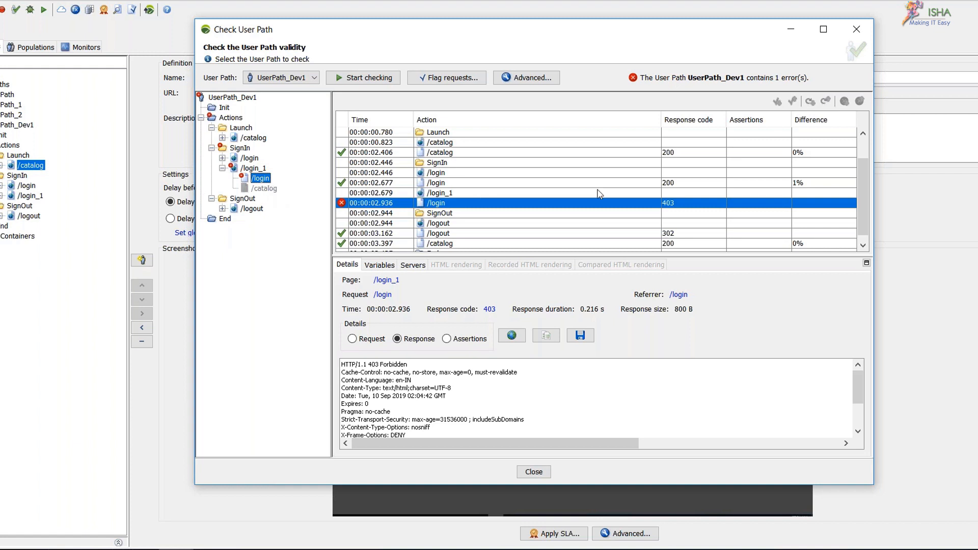
scroll(598, 193, "up", 1)
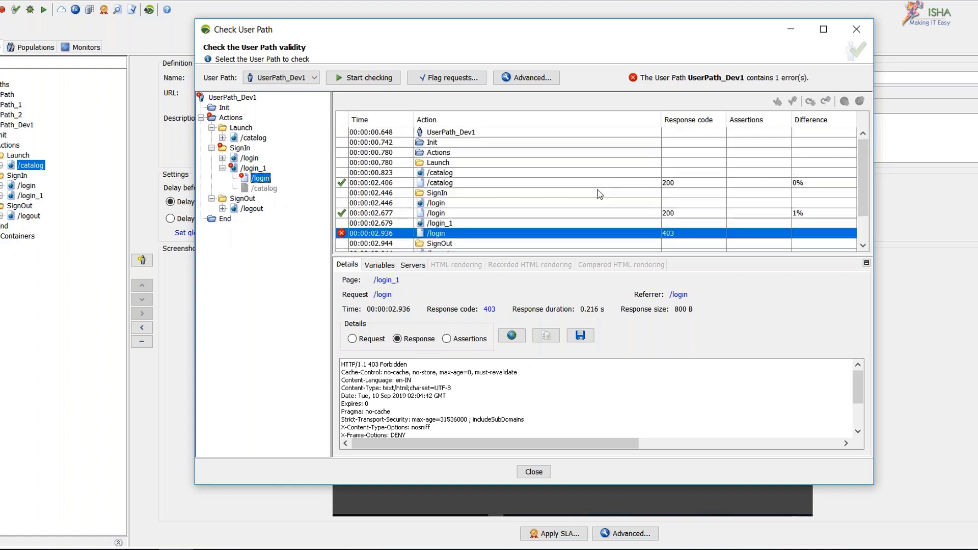
right_click(264, 183)
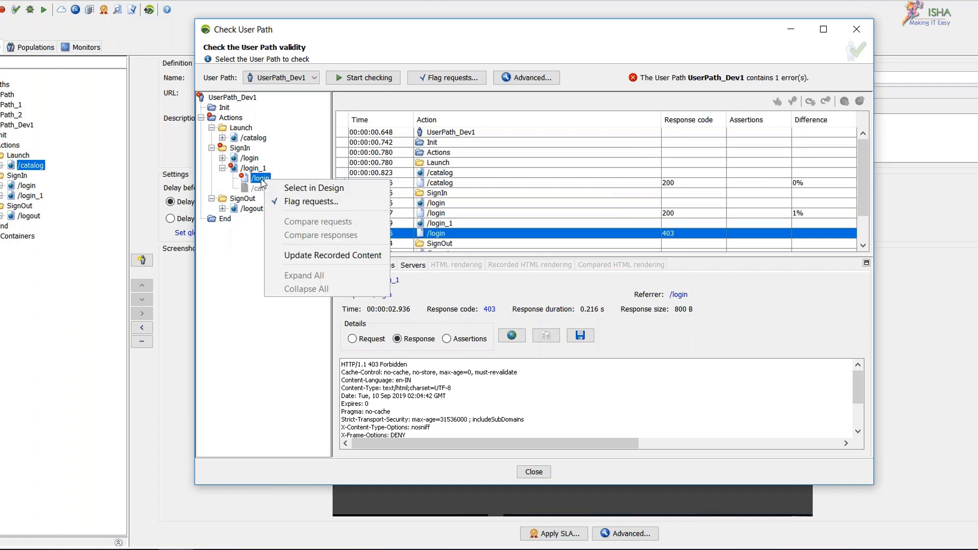
left_click(354, 192)
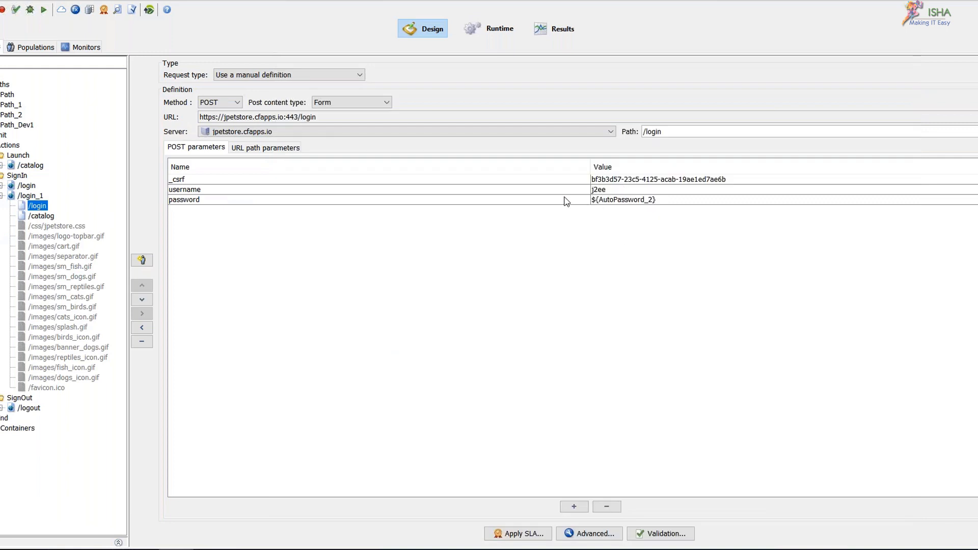
Step: Examine the _csrf, username and password POST parameters of the /login request, including the value options of _csrf
left_click(318, 182)
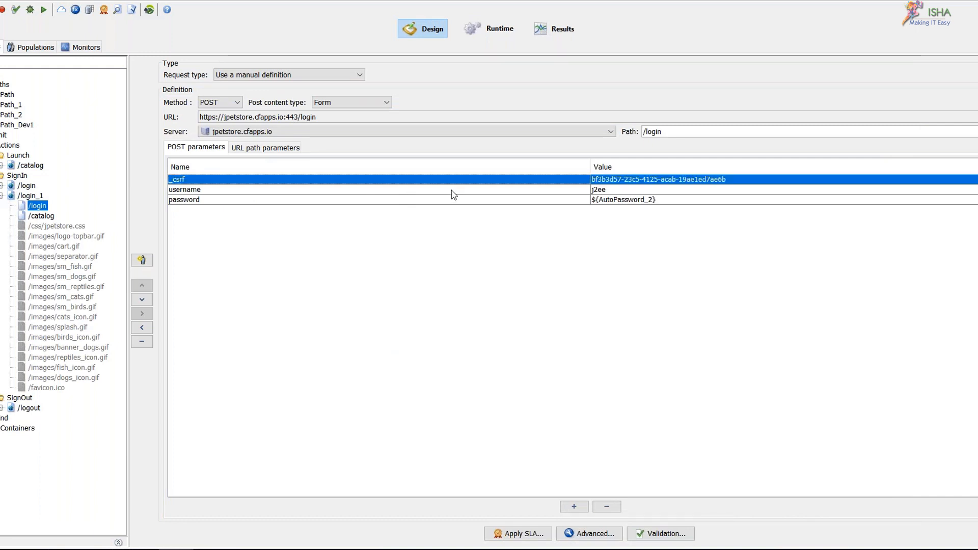
left_click(451, 190)
left_click(488, 201)
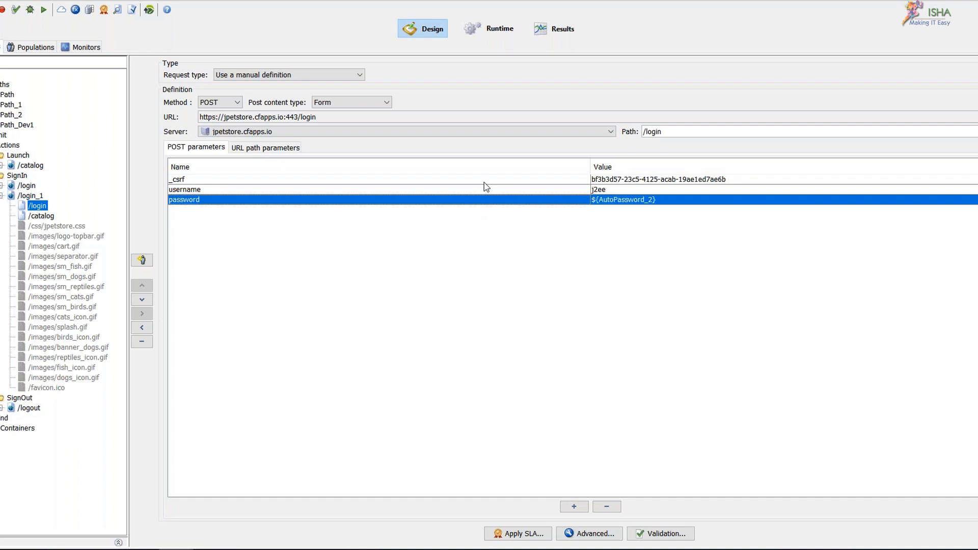
left_click(484, 182)
left_click(662, 183)
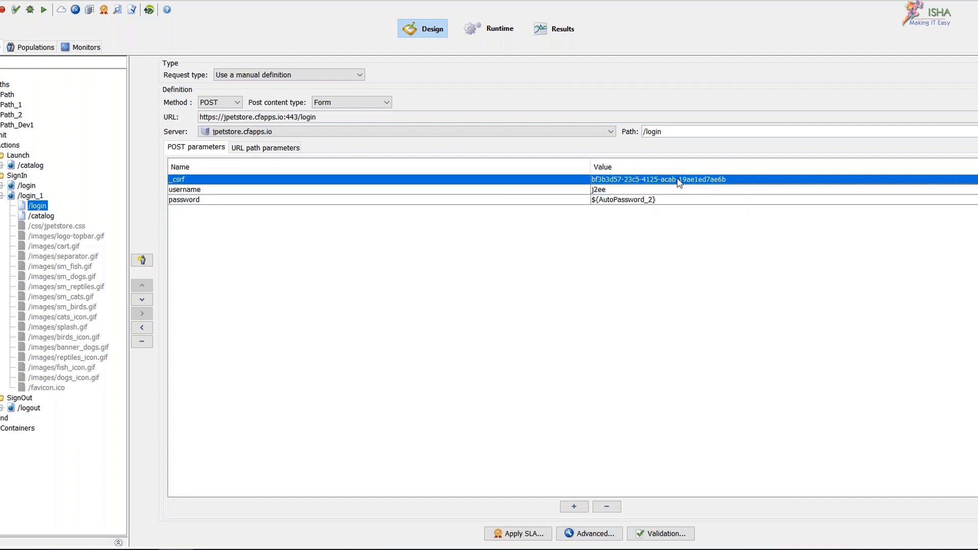
double_click(712, 183)
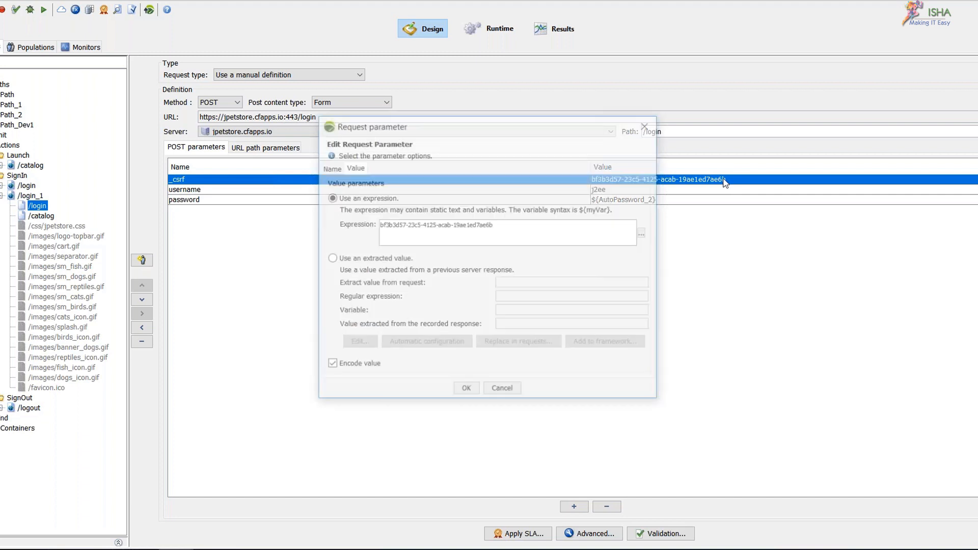
left_click(497, 393)
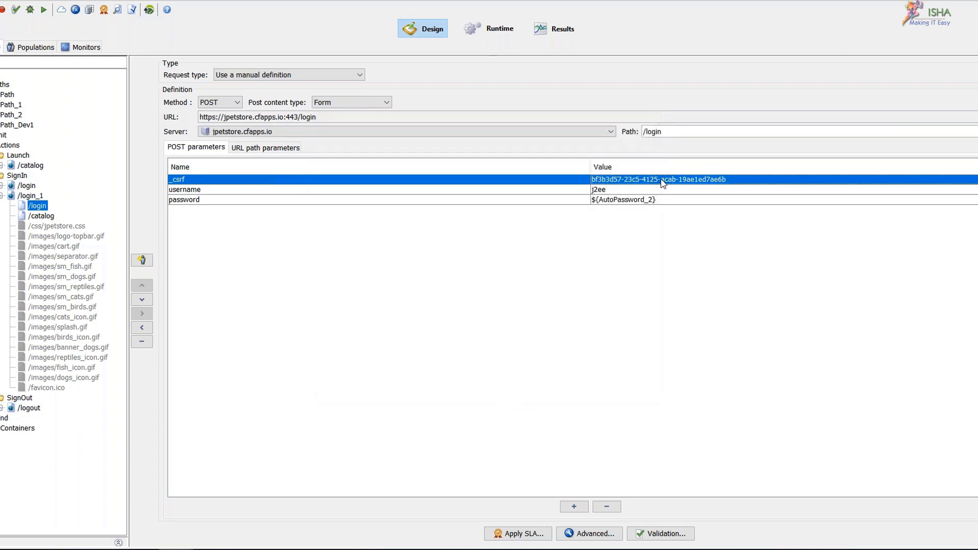
double_click(663, 182)
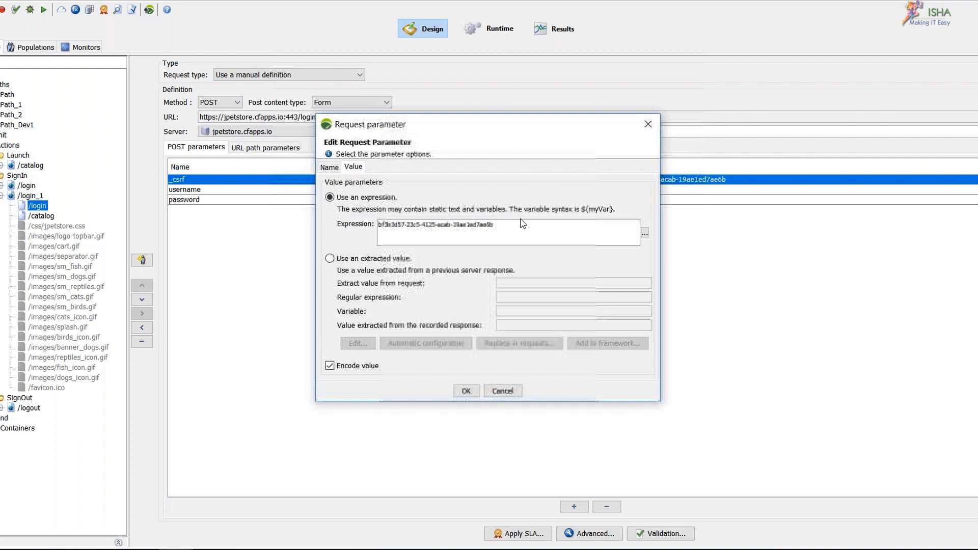
triple_click(465, 223)
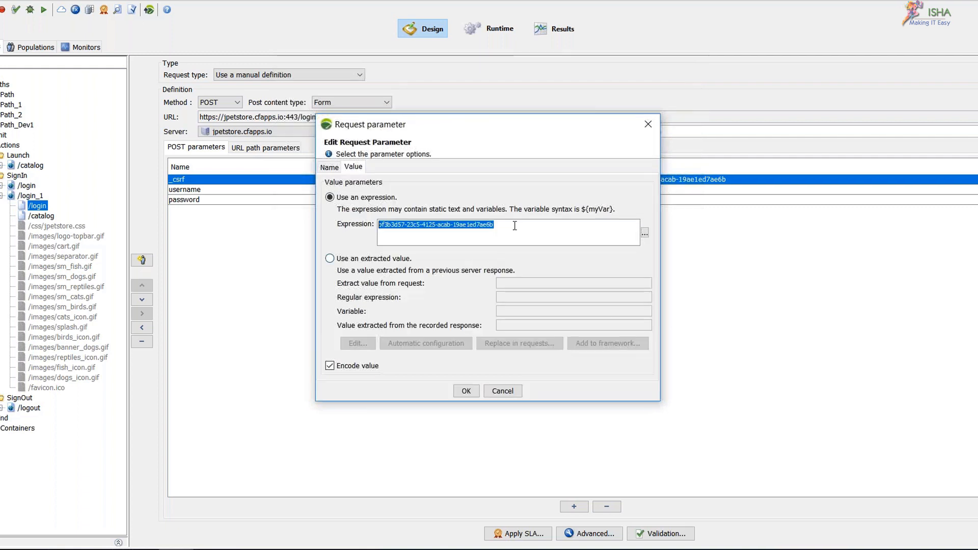
left_click(503, 391)
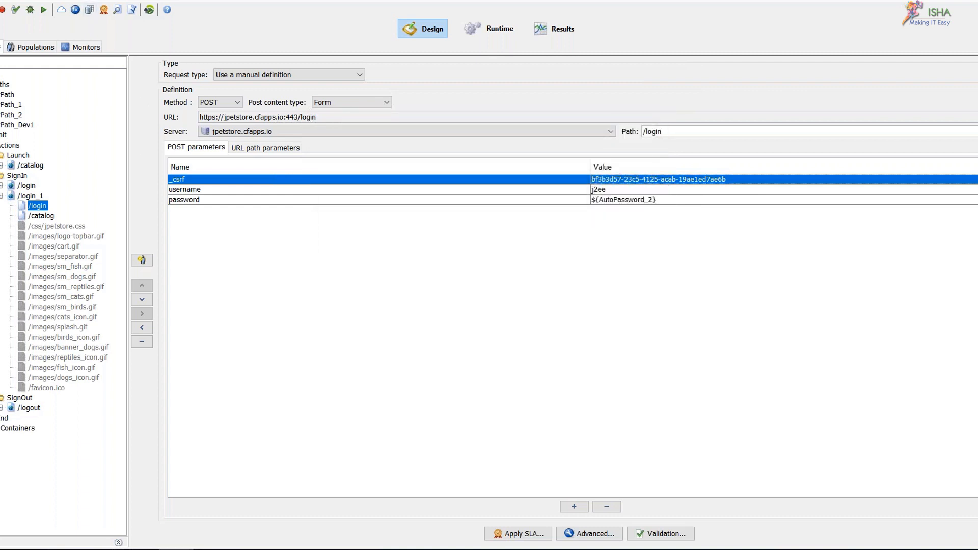
Step: Copy the _csrf token value from the /login request and flag the requests whose recorded response contains it
double_click(657, 180)
left_click(132, 10)
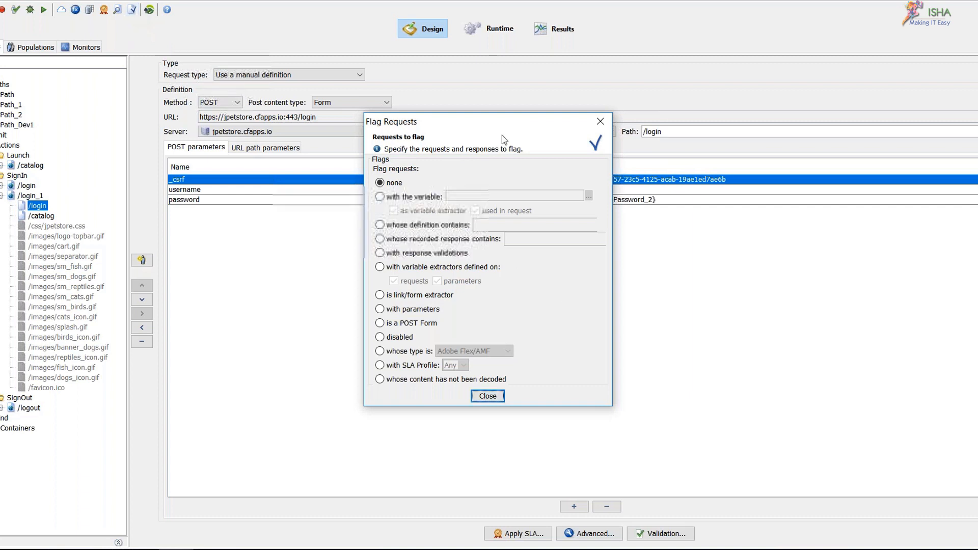
left_click_drag(498, 131, 571, 125)
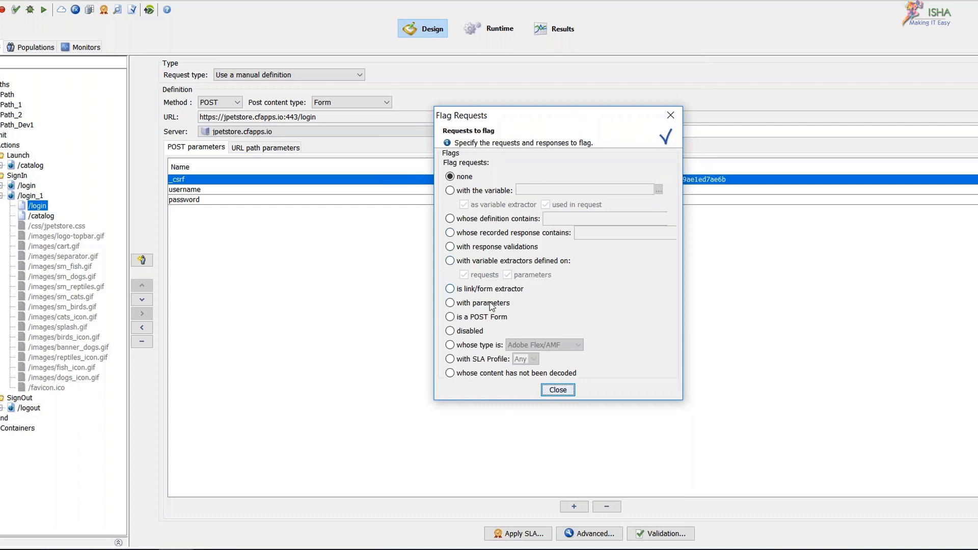
left_click(510, 236)
left_click(601, 233)
key("ctrl+v")
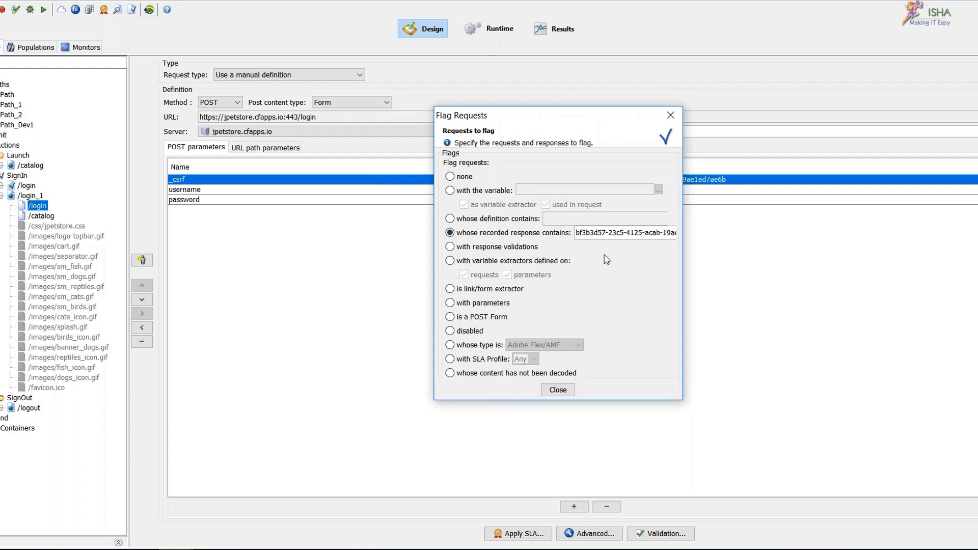
left_click(547, 395)
left_click(558, 391)
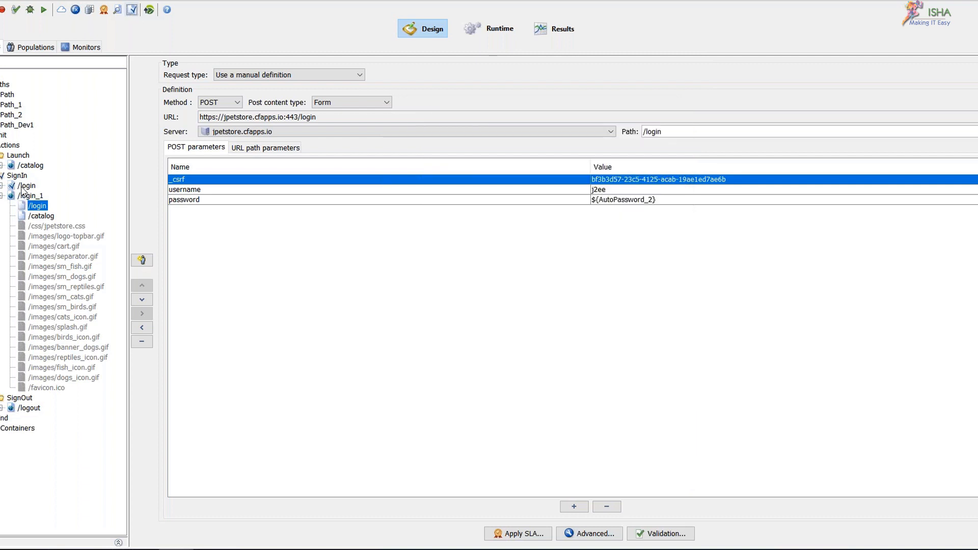
Step: Examine the flagged /login request in SignIn's /login page and compare it with the /login request under /login_1
left_click(27, 185)
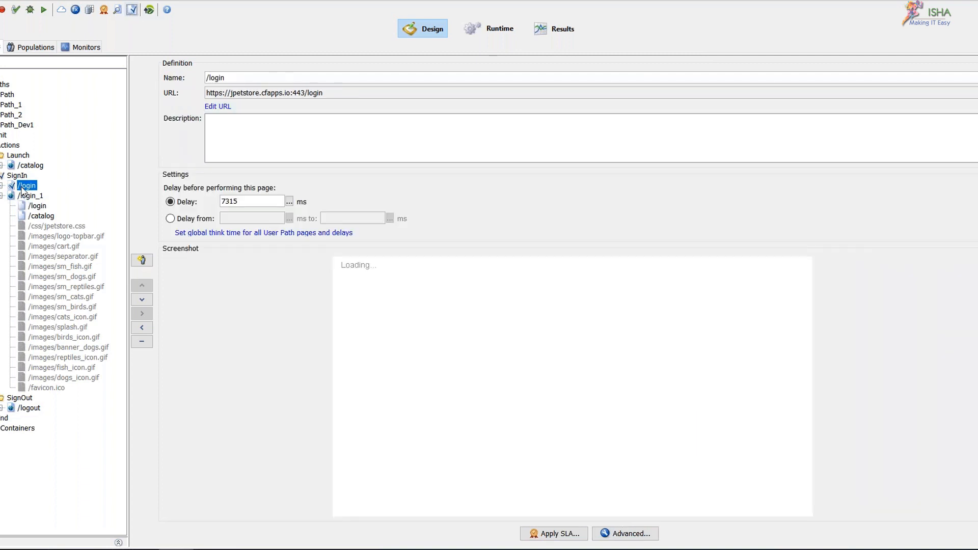
double_click(21, 187)
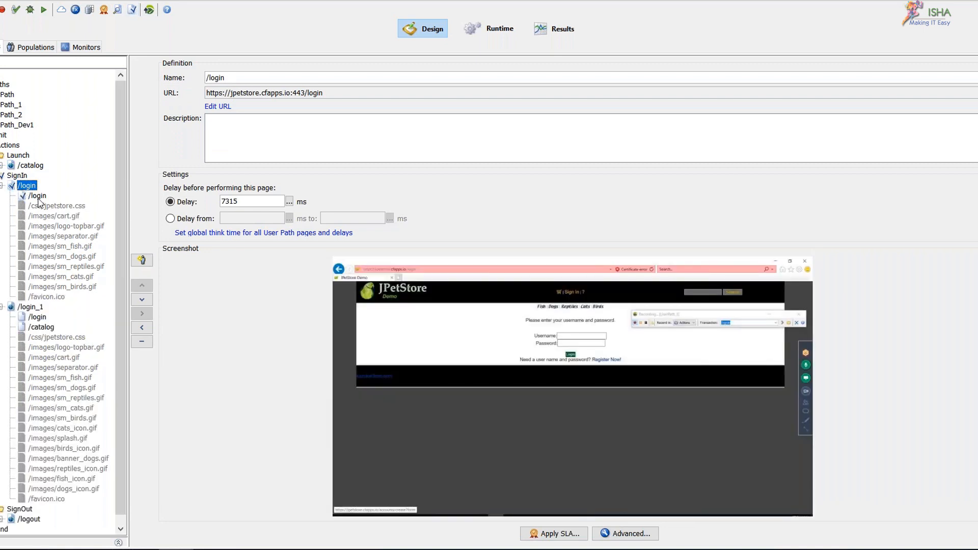
left_click(37, 197)
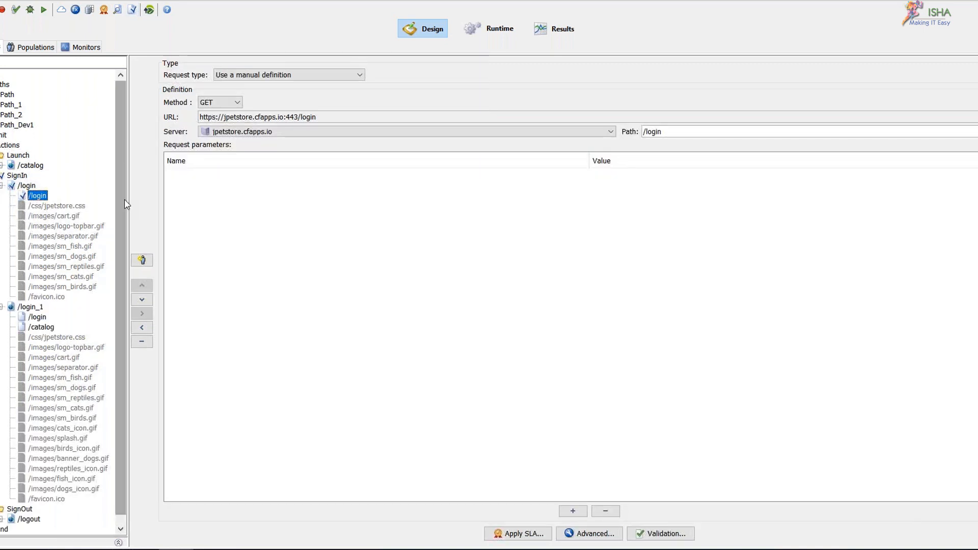
left_click(37, 317)
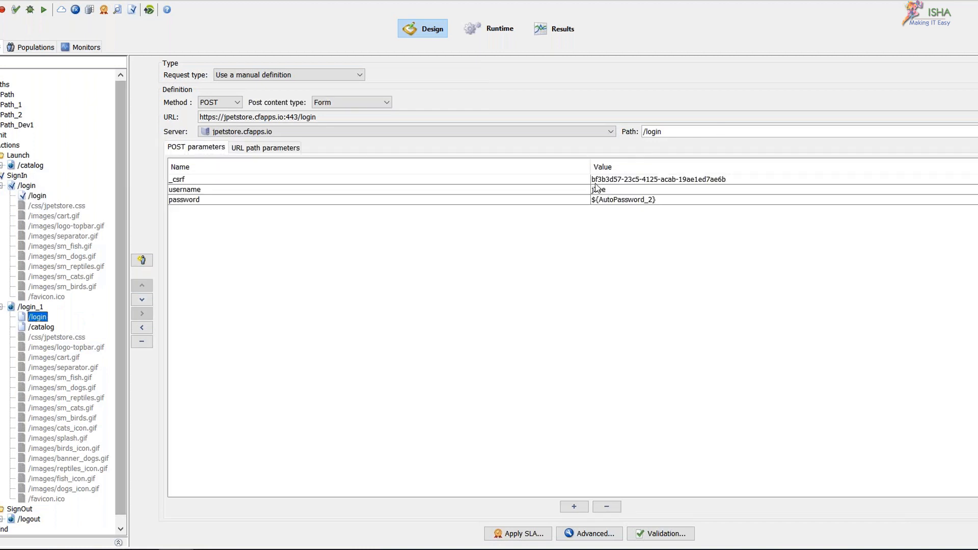
left_click(37, 197)
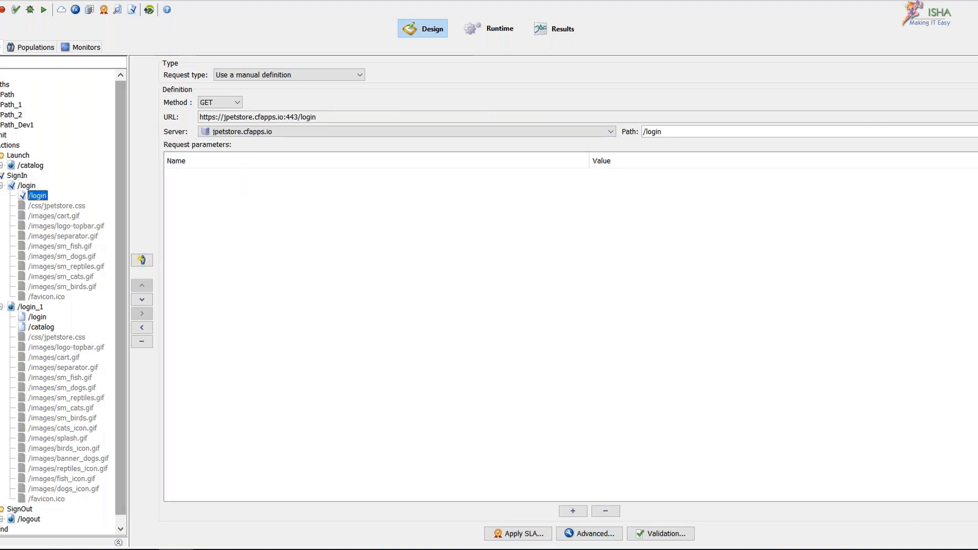
Step: Add a variable extractor named c_CSRF to the advanced parameters of the /login GET request
left_click(579, 535)
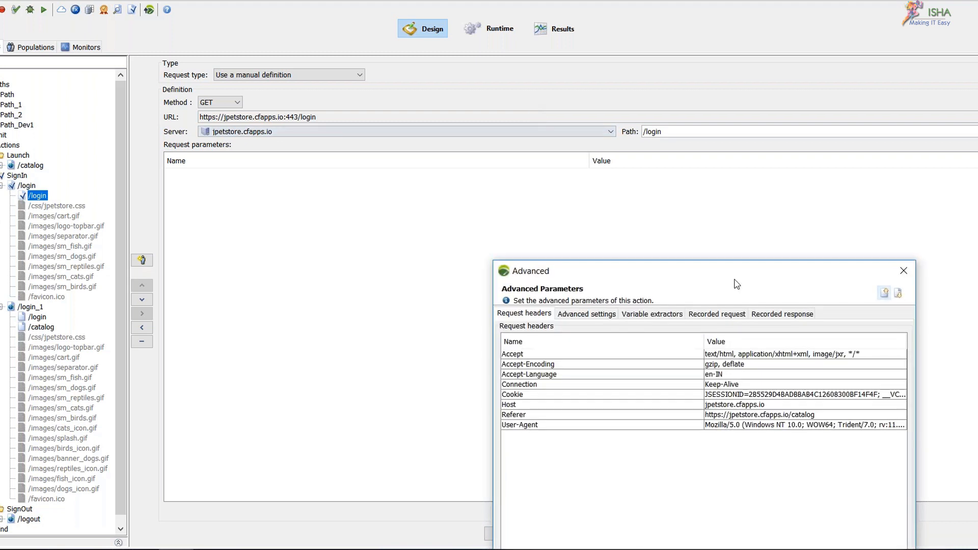
left_click(609, 115)
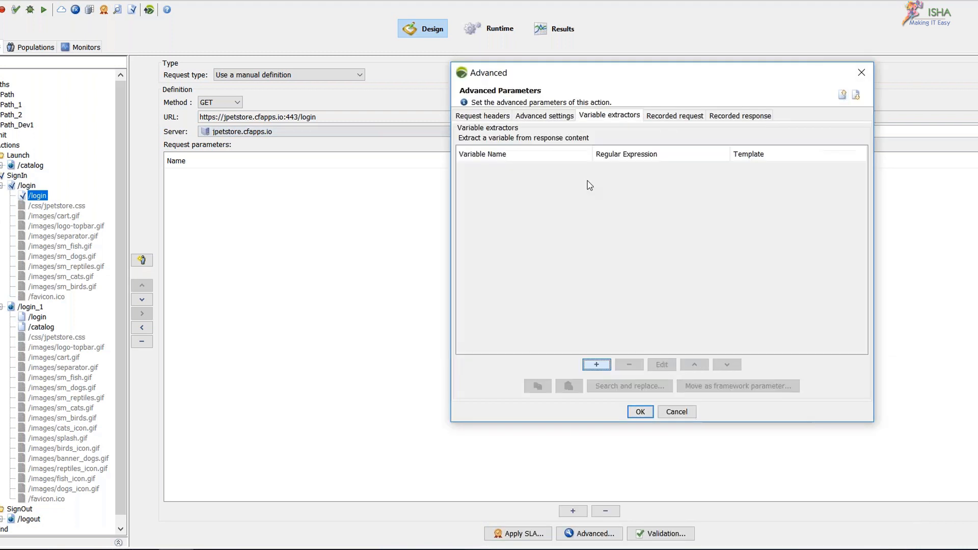
left_click(593, 365)
type("c_CSRF")
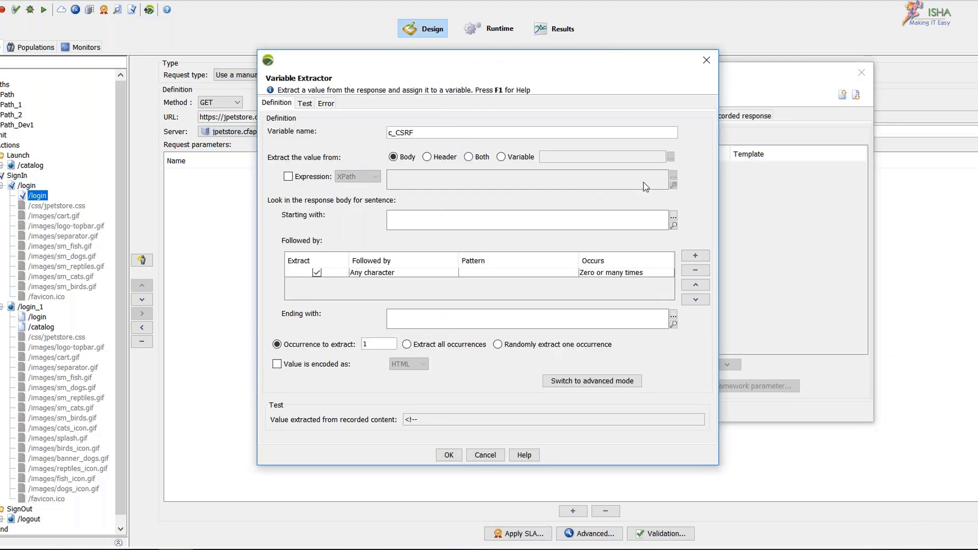
left_click(638, 216)
left_click_drag(559, 88, 577, 108)
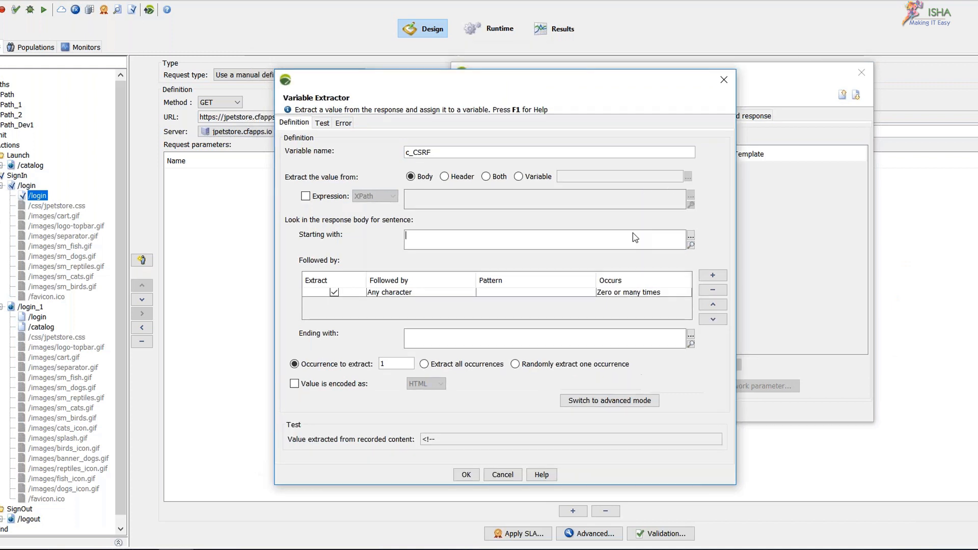
left_click_drag(632, 233, 639, 78)
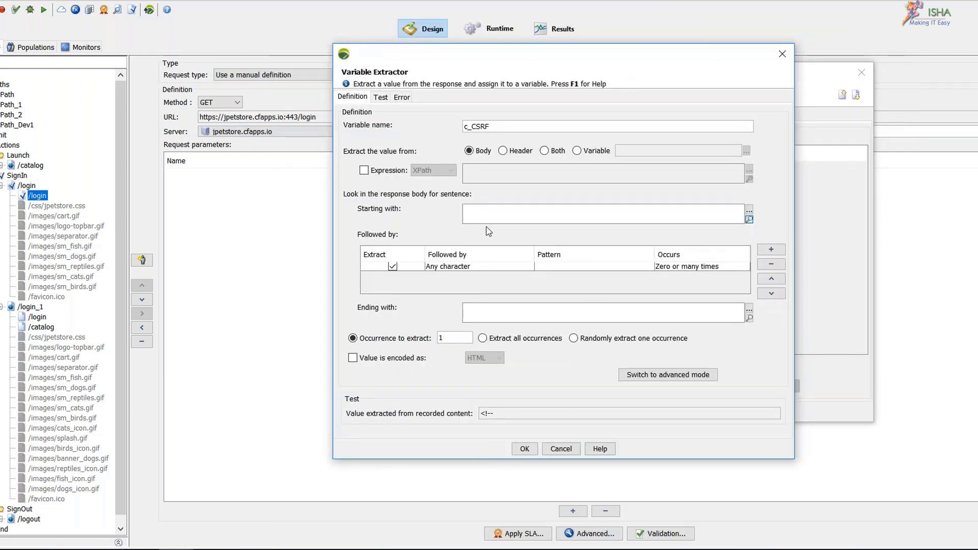
Step: Set the extractor's starting text to input type="hidden" name="_csrf" value=" by picking it from the recorded response
left_click(752, 221)
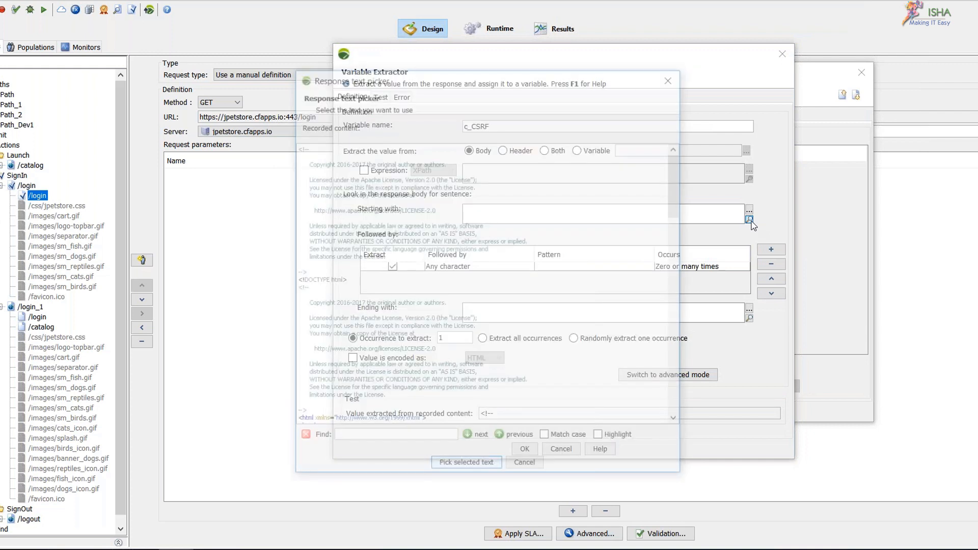
left_click_drag(539, 252, 424, 253)
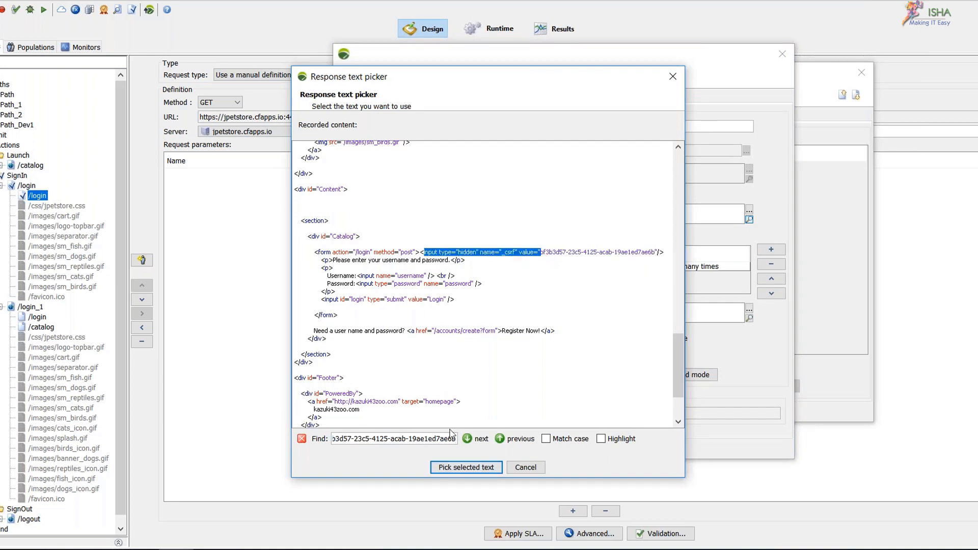
left_click(441, 467)
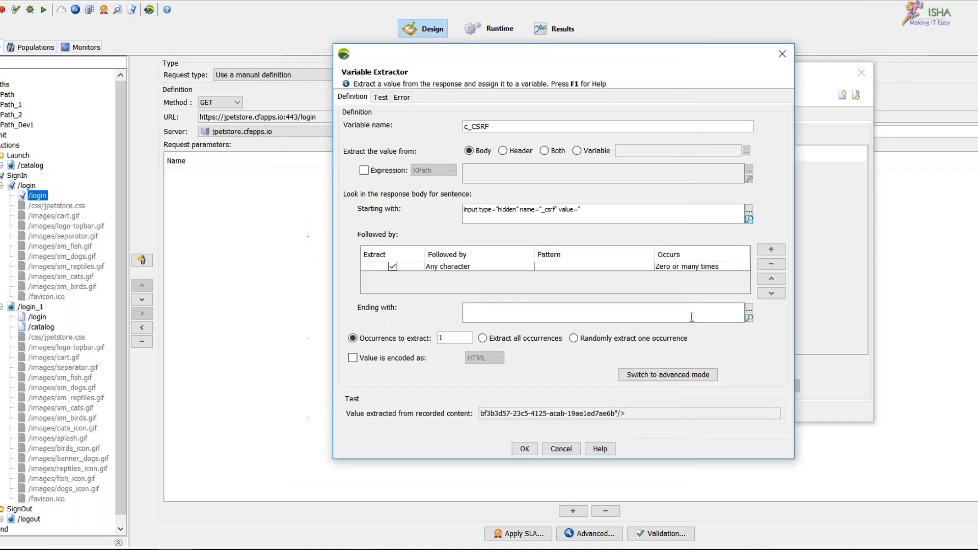
Step: Pick "/> from the recorded response as the extractor's ending text and save the c_CSRF extractor
left_click_drag(483, 417, 631, 417)
left_click(643, 419)
left_click_drag(483, 417, 643, 414)
left_click(613, 416)
left_click(643, 413)
left_click(579, 314)
left_click(747, 321)
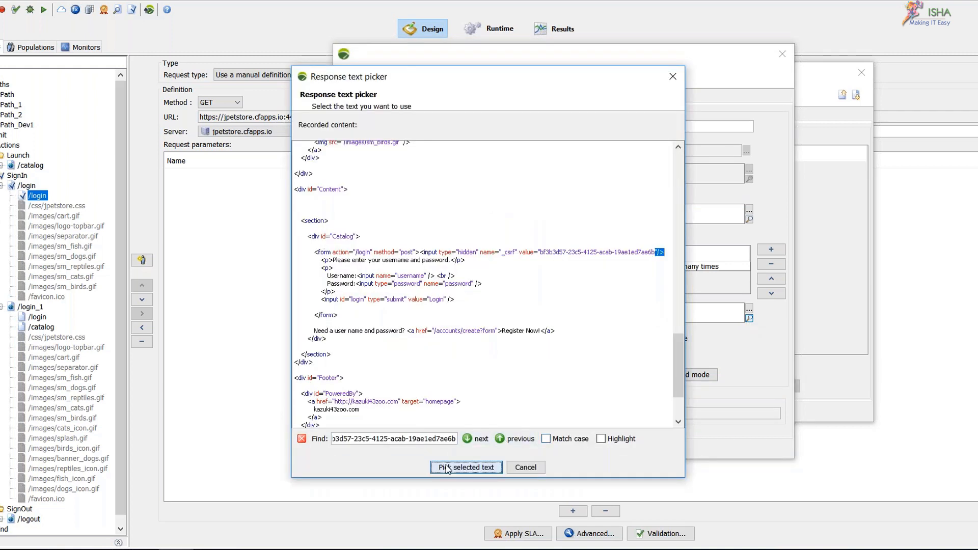
left_click(446, 467)
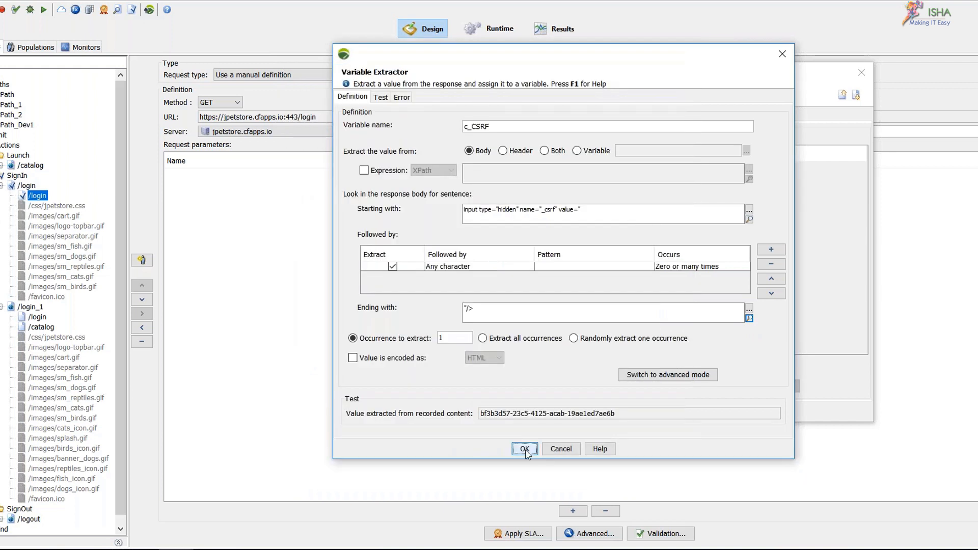
left_click(525, 449)
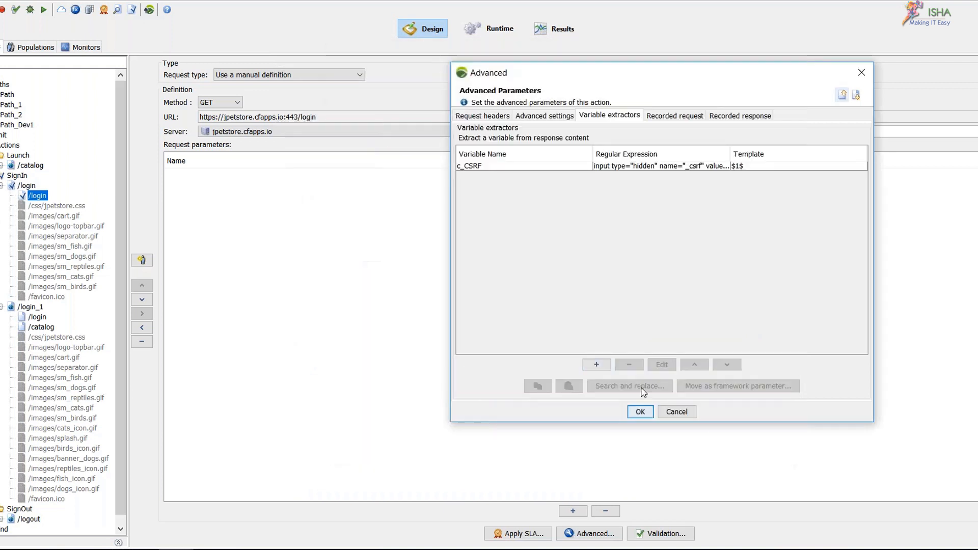
Step: Search for the value extracted by c_CSRF and manually replace it with ${c_CSRF} in the /login POST request under /login_1
left_click(554, 168)
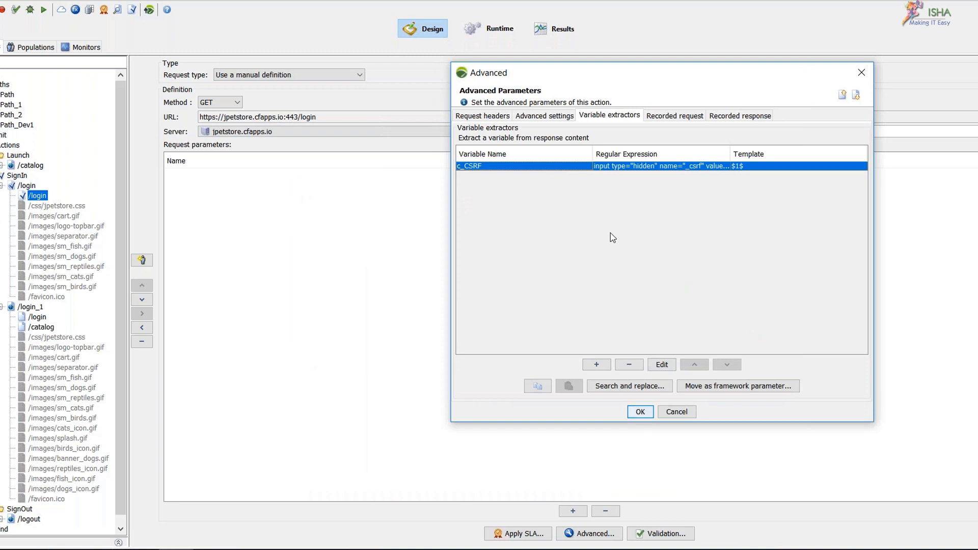
left_click(626, 389)
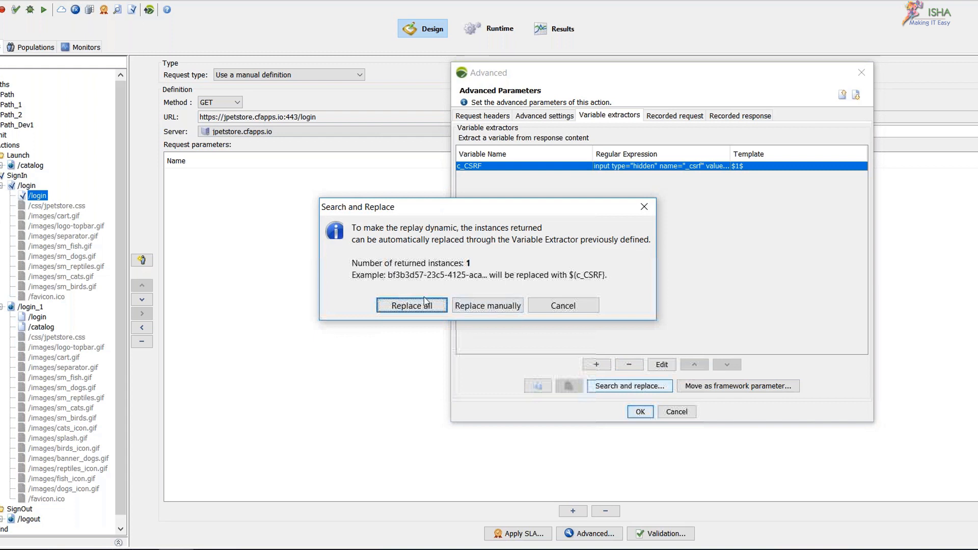
left_click_drag(471, 209, 488, 179)
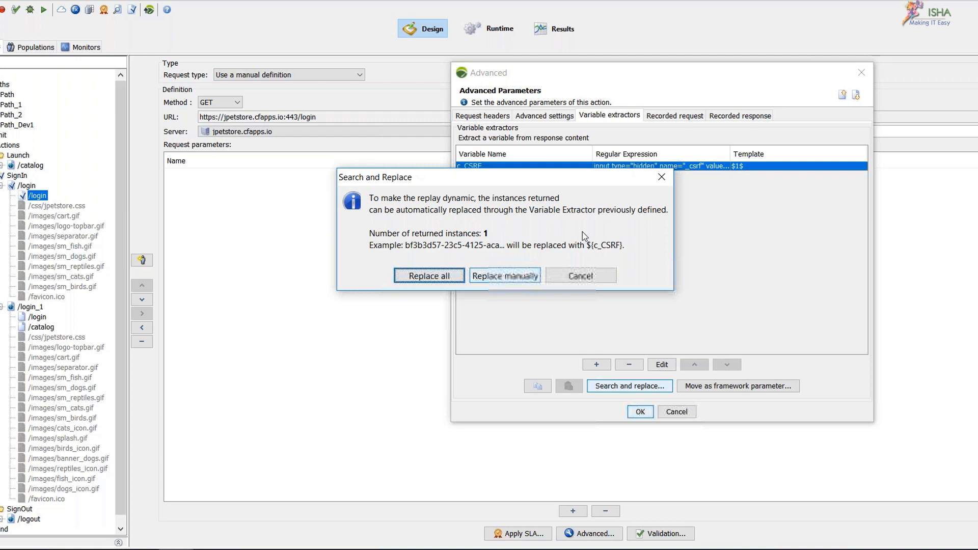
left_click(529, 277)
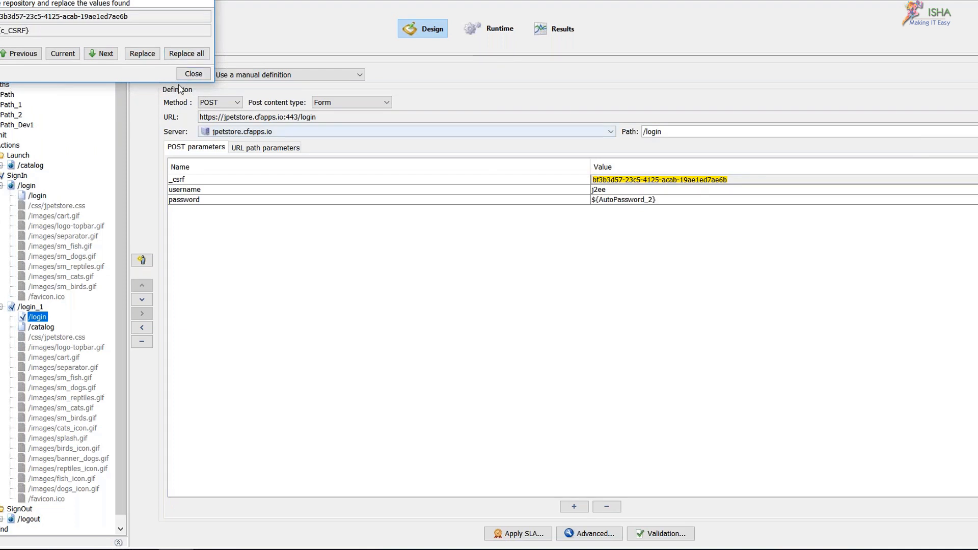
left_click(142, 57)
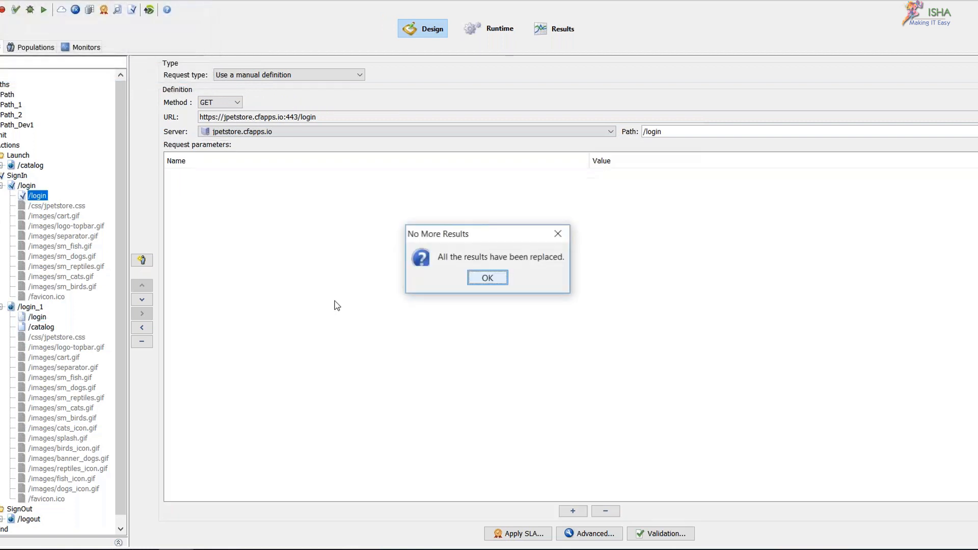
left_click(488, 278)
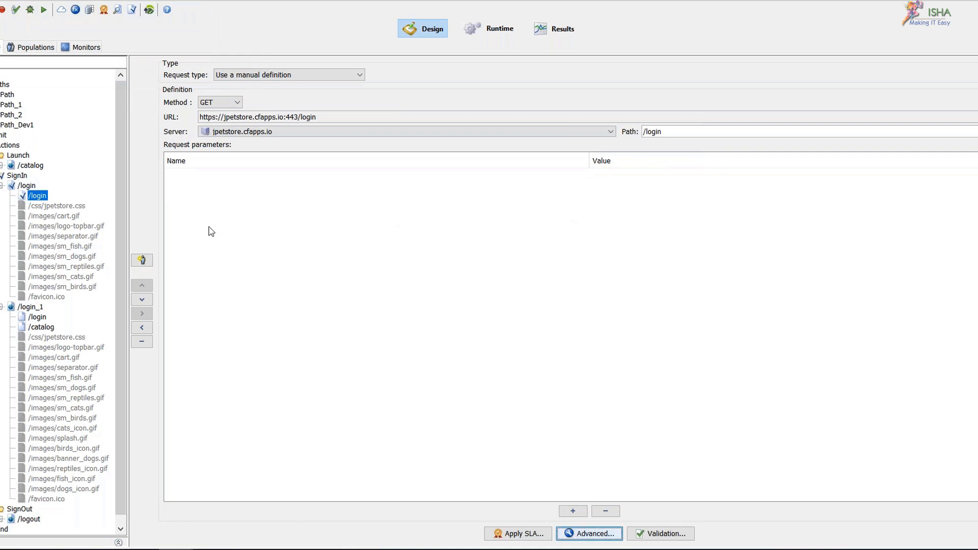
Step: Run the validity check on UserPath_Dev1
left_click(57, 214)
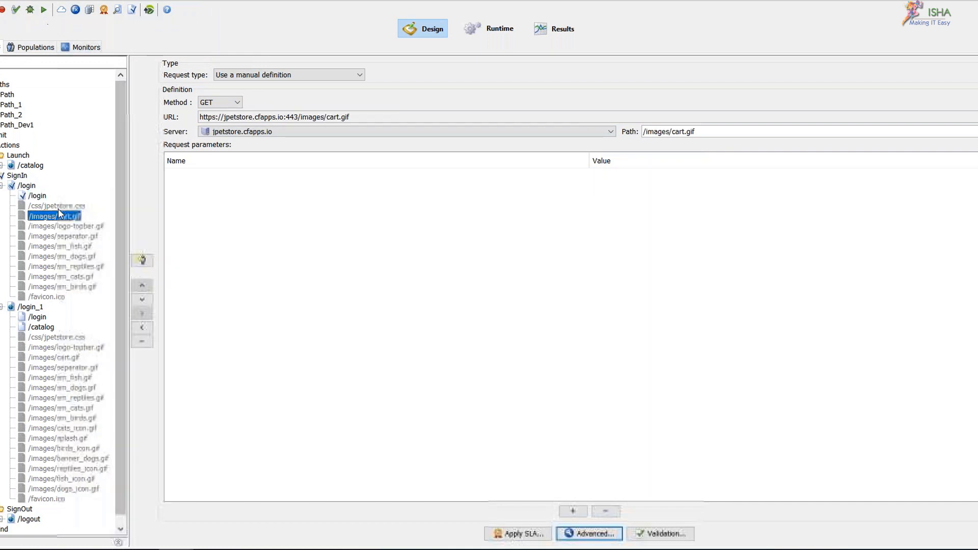
left_click(41, 199)
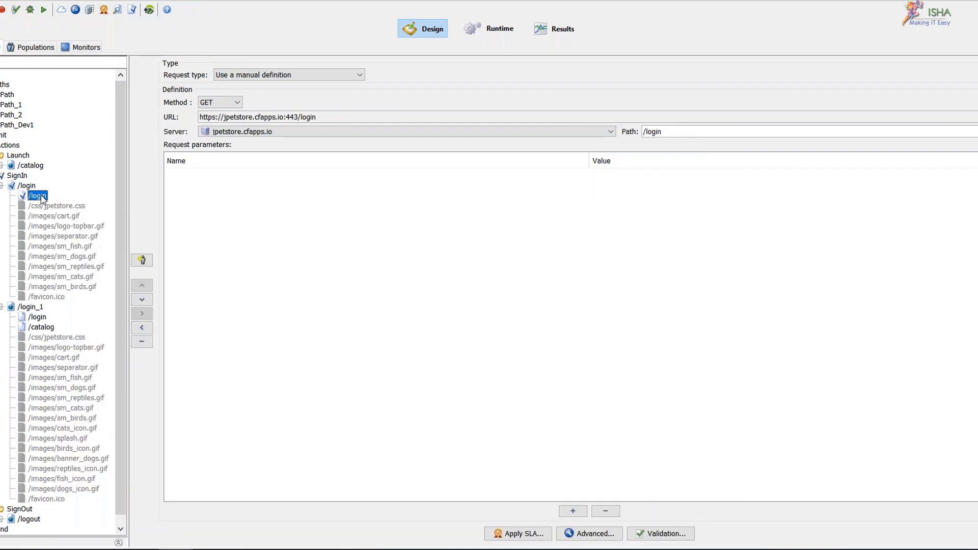
left_click(16, 11)
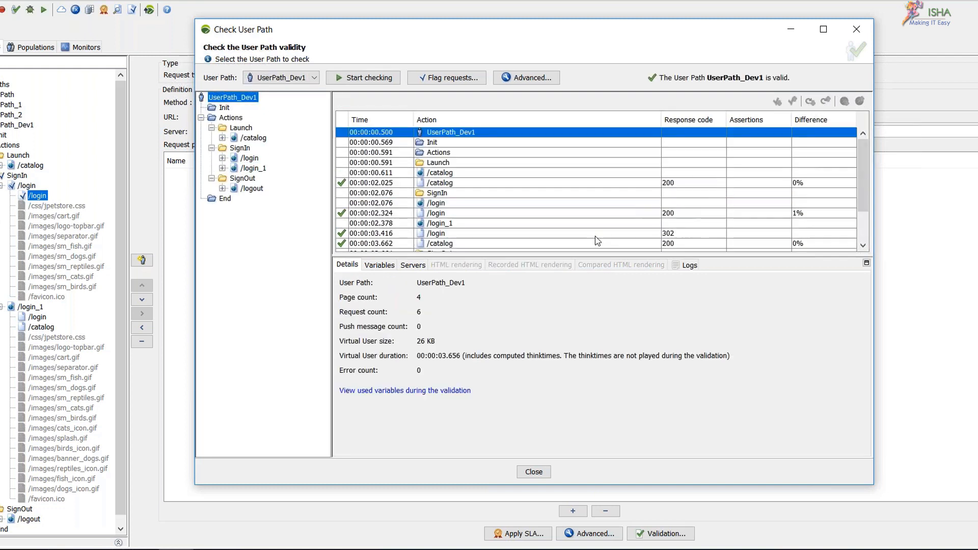
Step: Review the variables used and extracted during validation and the /login response under /login_1, and close the check results
left_click(379, 265)
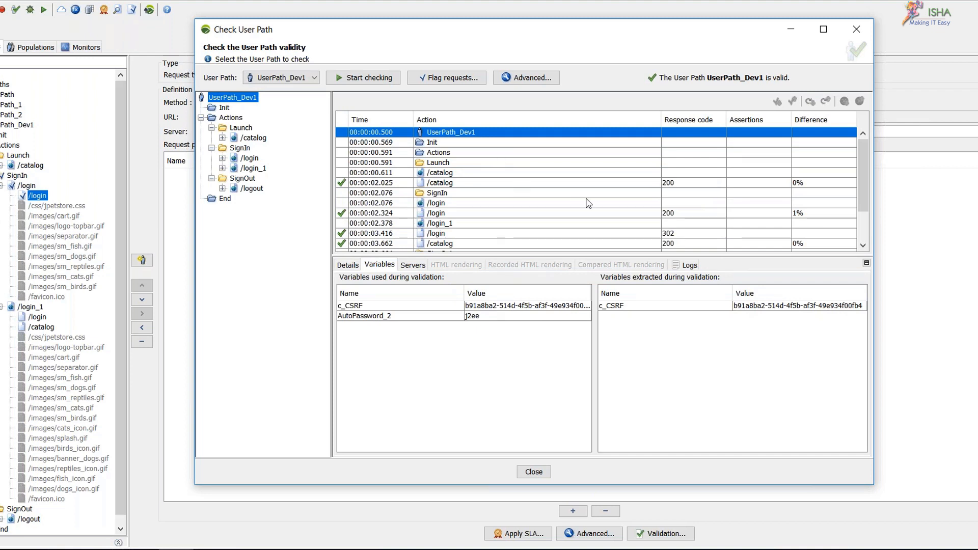
scroll(571, 202, "down", 2)
left_click(461, 176)
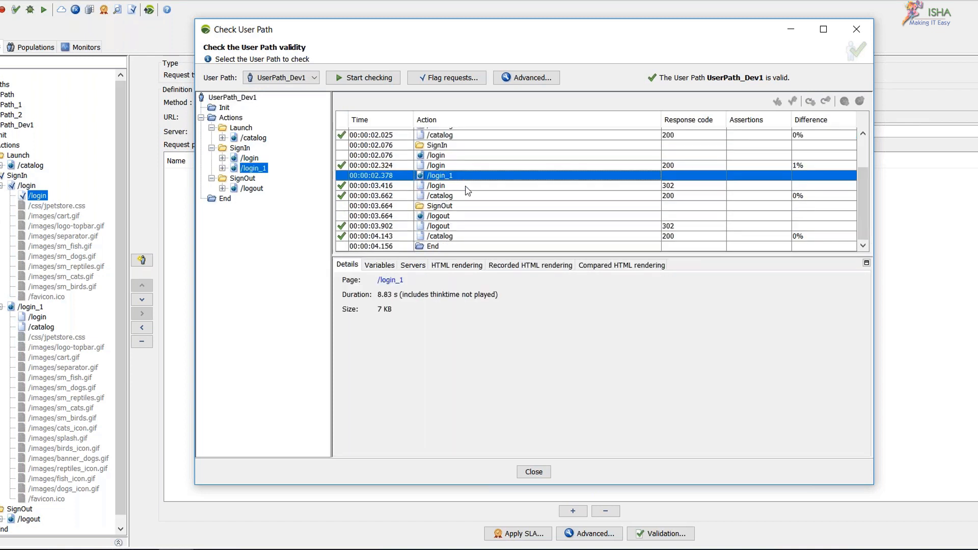
left_click(466, 186)
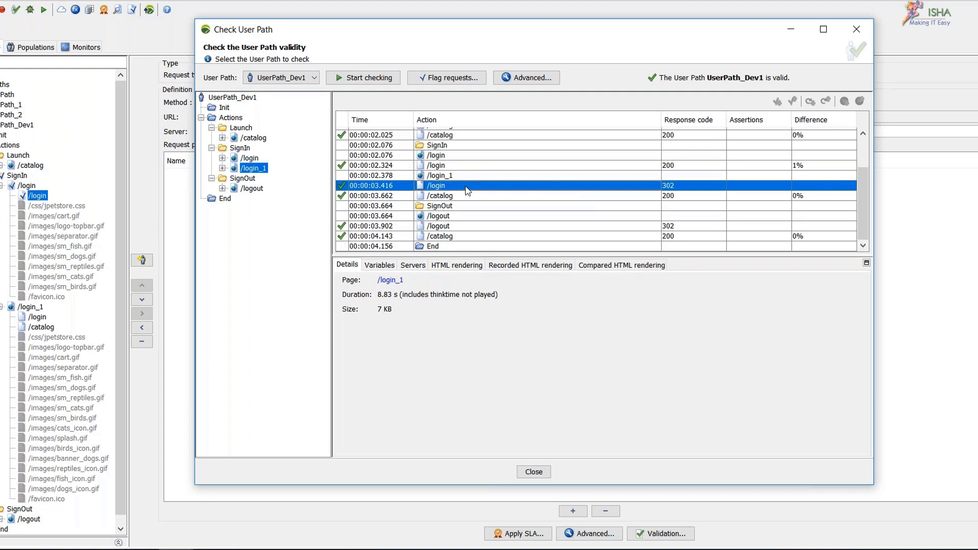
scroll(647, 202, "up", 2)
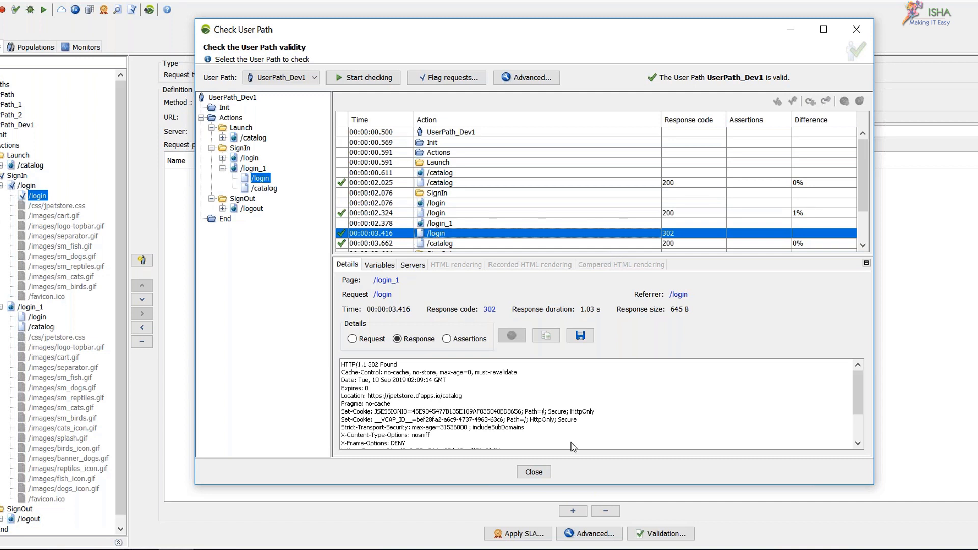
left_click(533, 475)
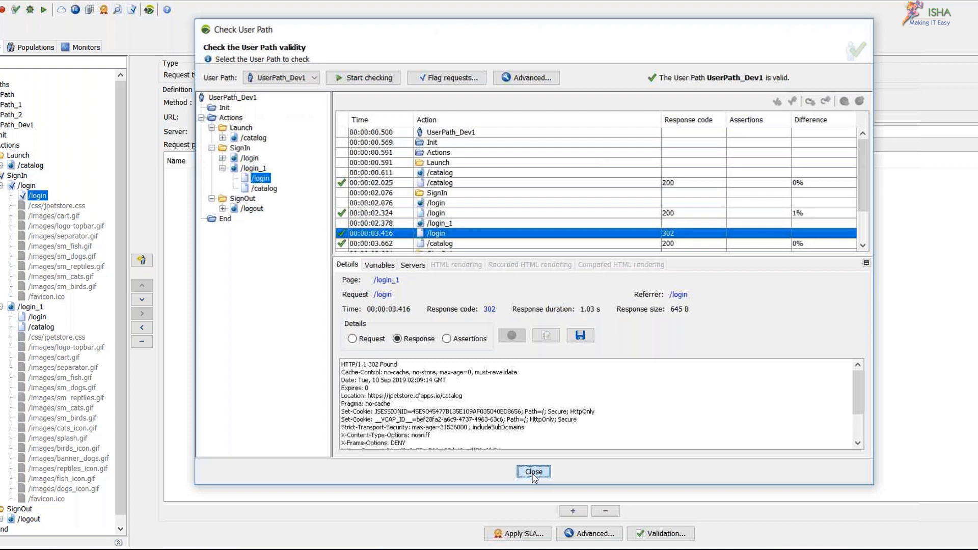
left_click(534, 473)
Step: Collapse SignIn's /login and /login_1 pages and display the Actions container's settings together with the list of available actions
left_click(2, 307)
left_click(1, 186)
left_click(14, 147)
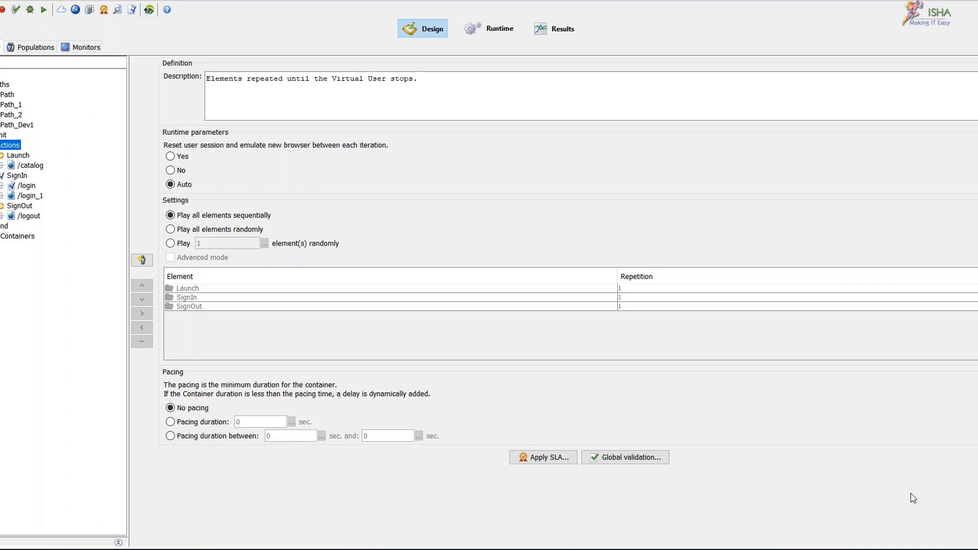
left_click(641, 459)
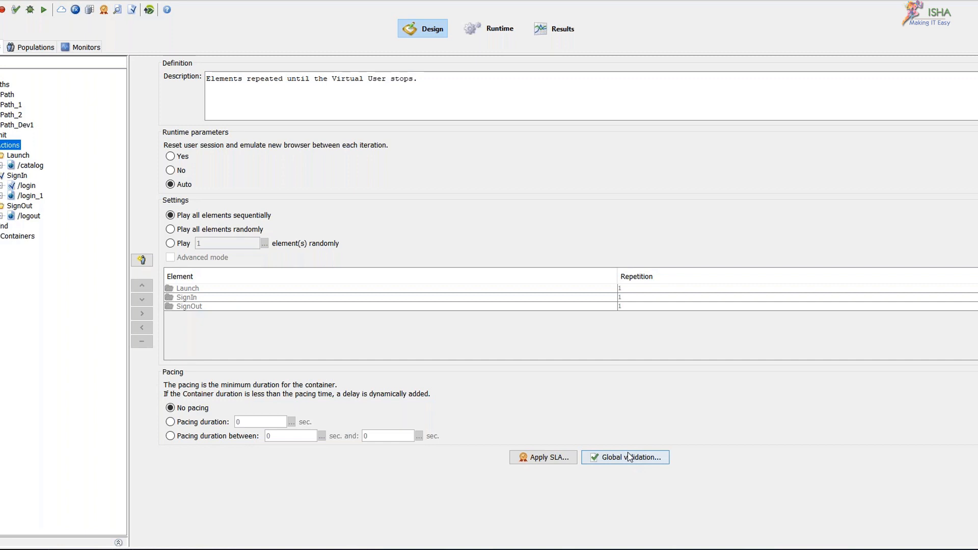
left_click(118, 543)
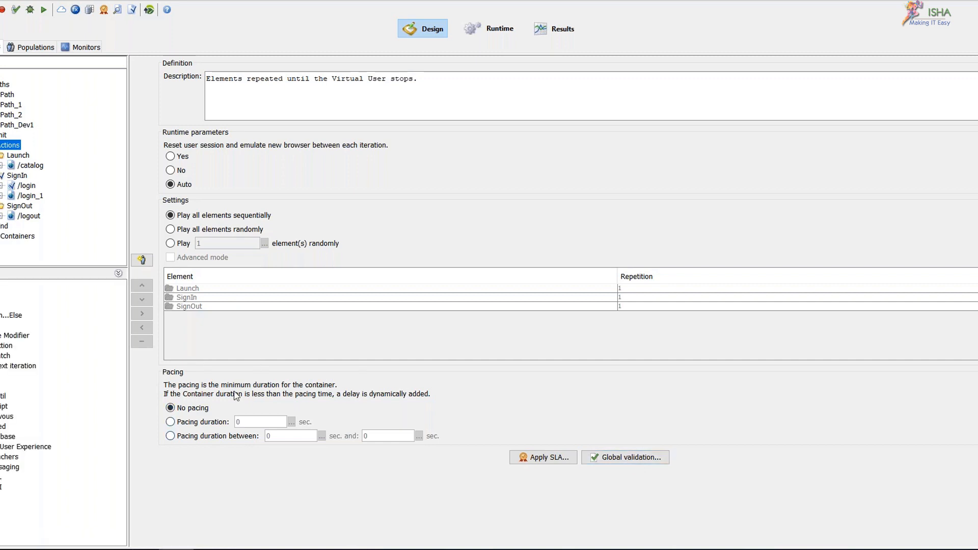